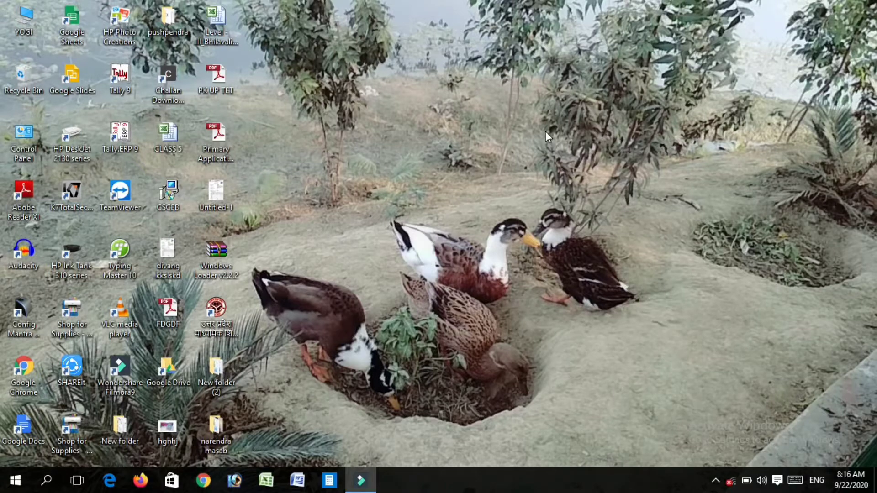
pyautogui.rightClick(393, 76)
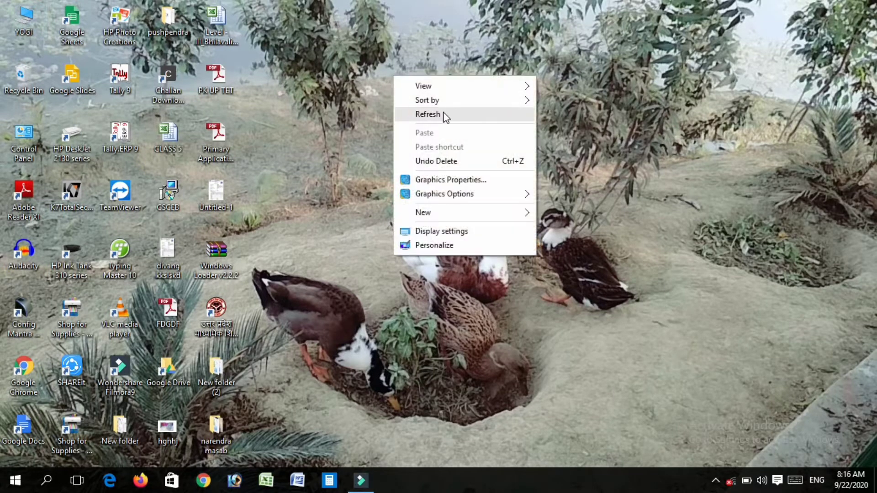
pyautogui.click(444, 115)
pyautogui.rightClick(442, 111)
pyautogui.click(489, 151)
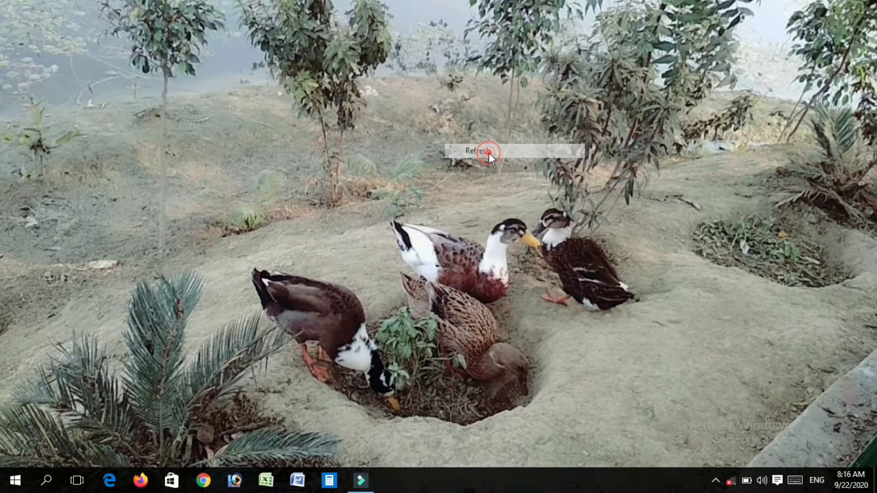
pyautogui.rightClick(489, 153)
pyautogui.click(549, 192)
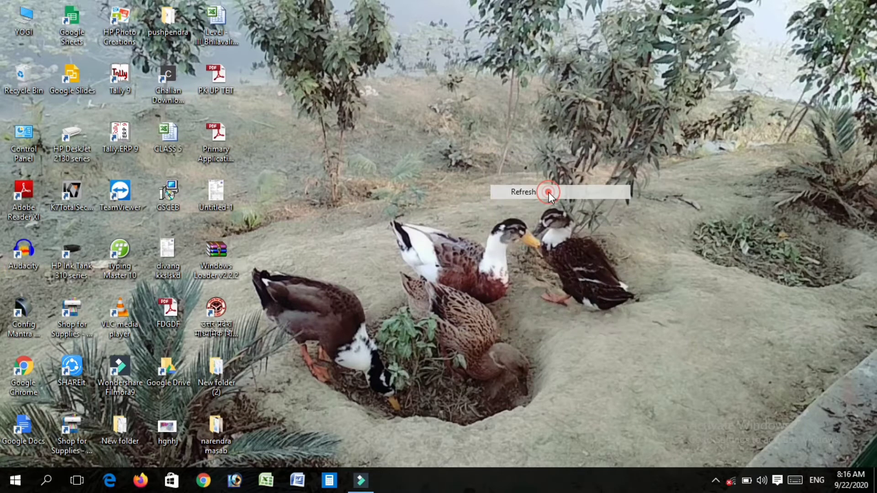
pyautogui.rightClick(549, 193)
pyautogui.click(580, 230)
pyautogui.rightClick(581, 229)
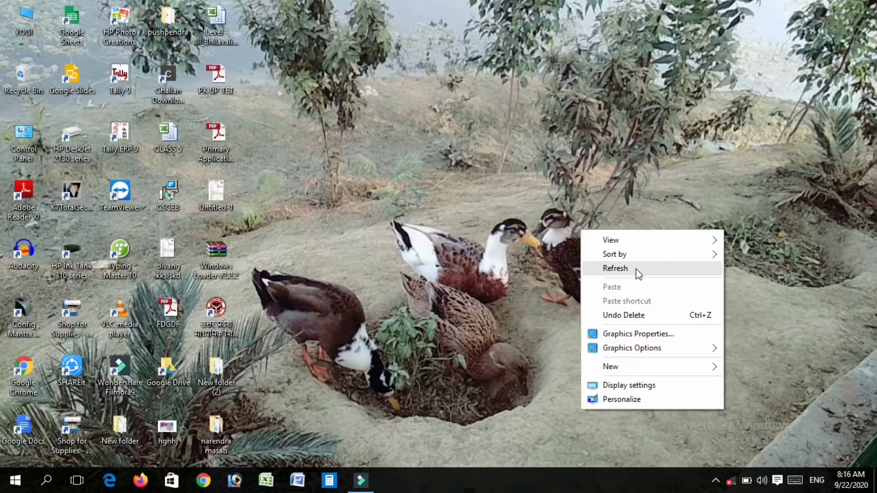
pyautogui.click(638, 270)
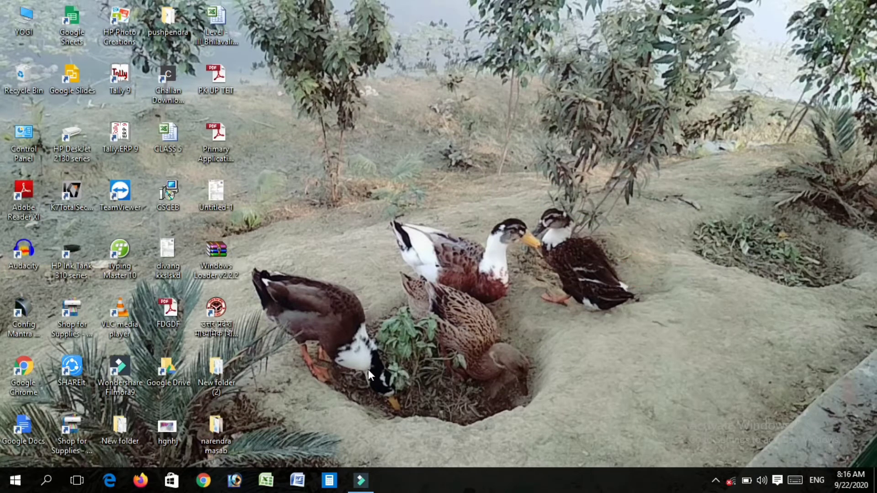
# Step: Open Microsoft Excel with a blank workbook and maximize its window
pyautogui.click(264, 482)
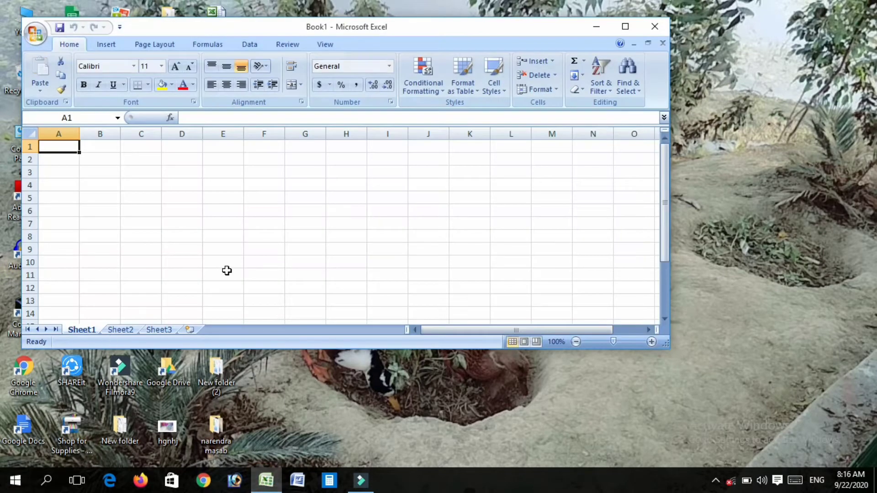
pyautogui.click(626, 27)
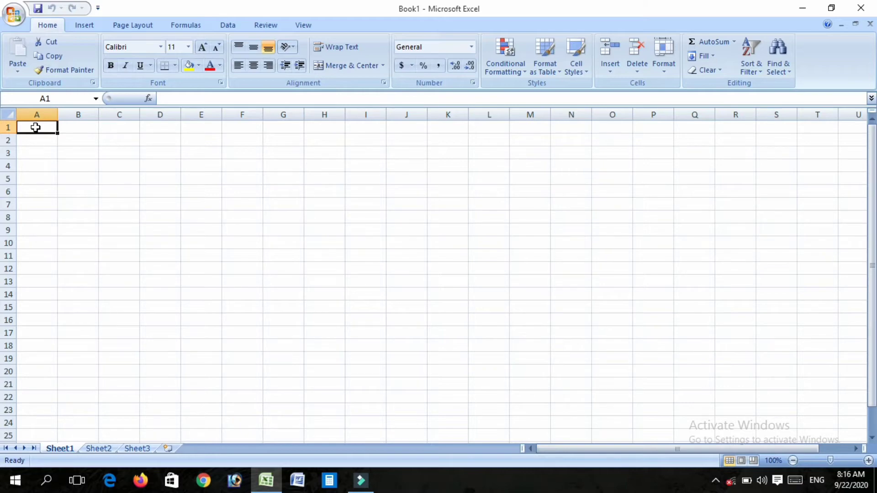
# Step: Merge and center cells A1 to G1 and enter the title "phone bill chart" in the merged cell
pyautogui.moveTo(35, 127); pyautogui.dragTo(287, 128)
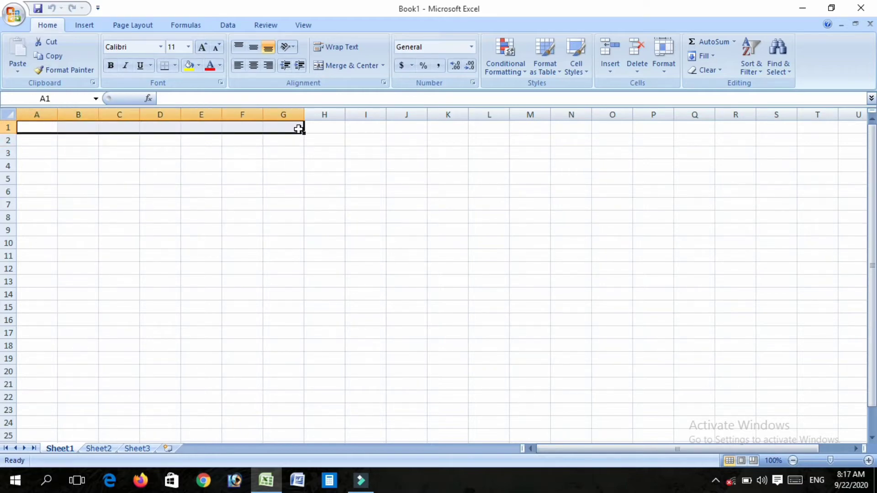
pyautogui.click(347, 67)
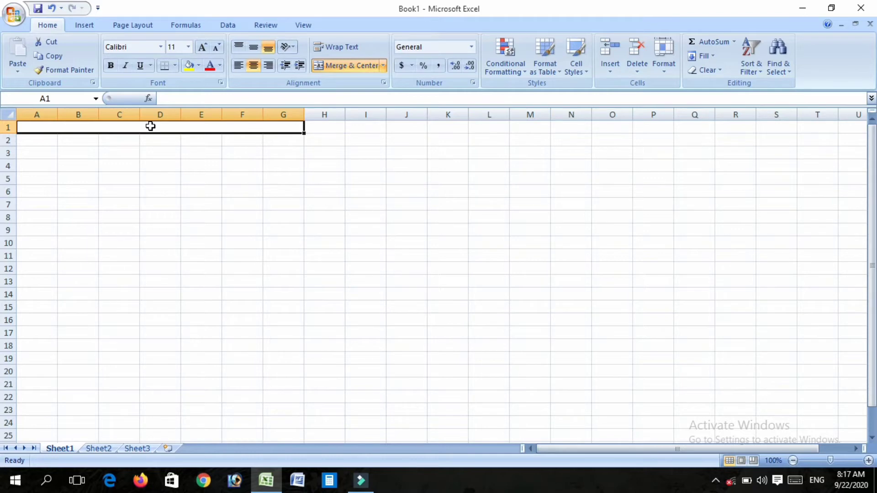
pyautogui.write('pho')
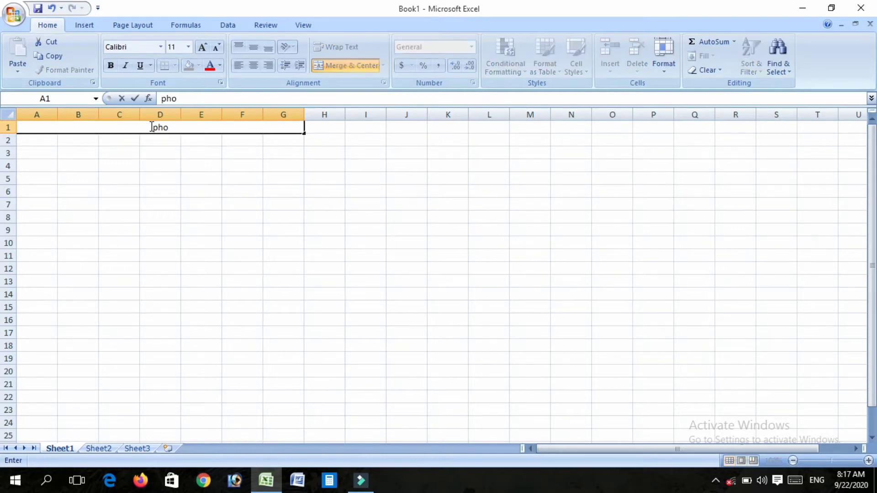
pyautogui.write('ne bill c')
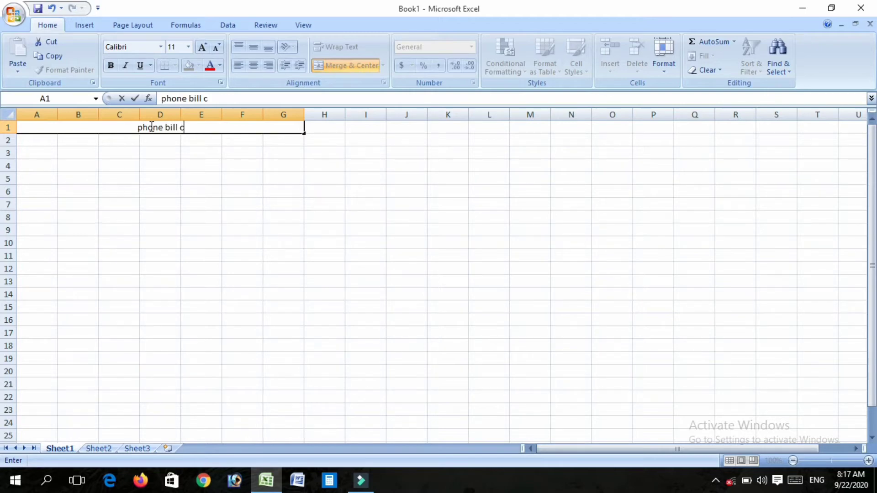
pyautogui.write('hart')
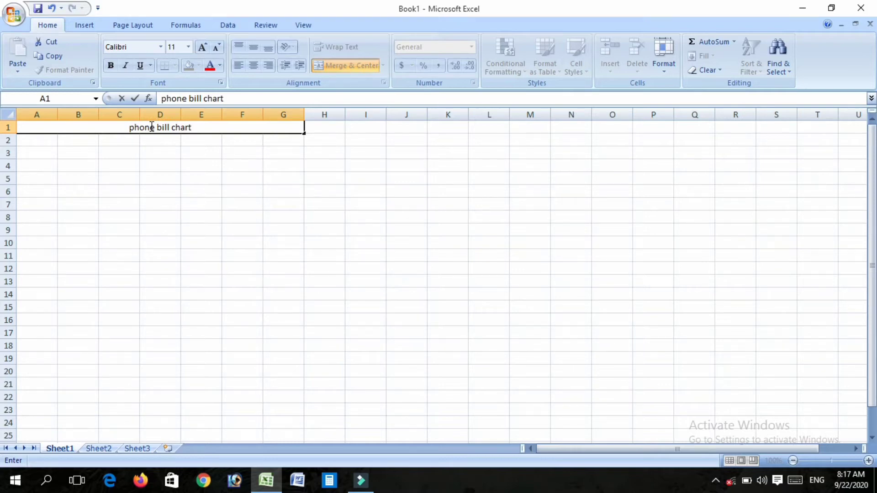
pyautogui.press('Return')
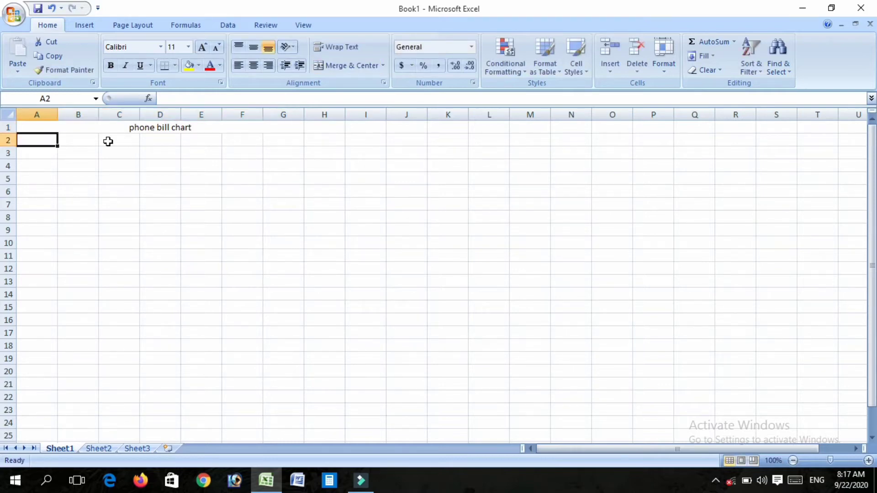
# Step: Capitalize the first letter of the title in A1 so it reads "Phone bill chart"
pyautogui.click(132, 127)
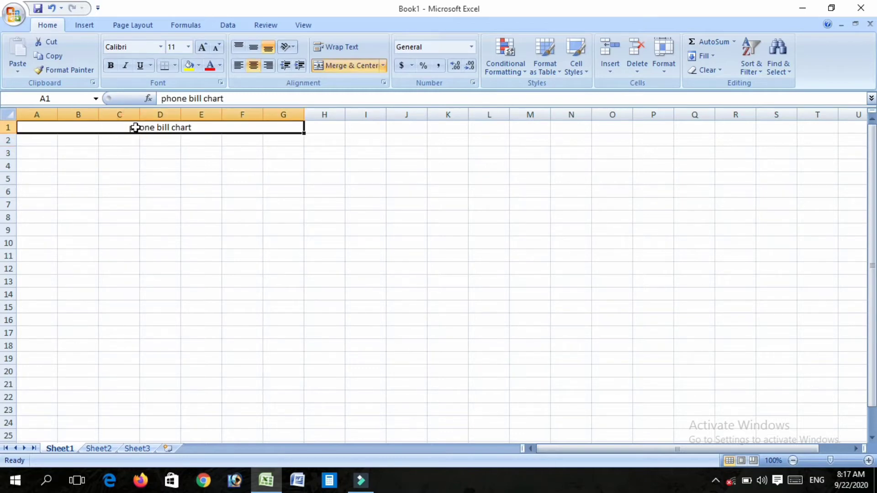
pyautogui.click(167, 101)
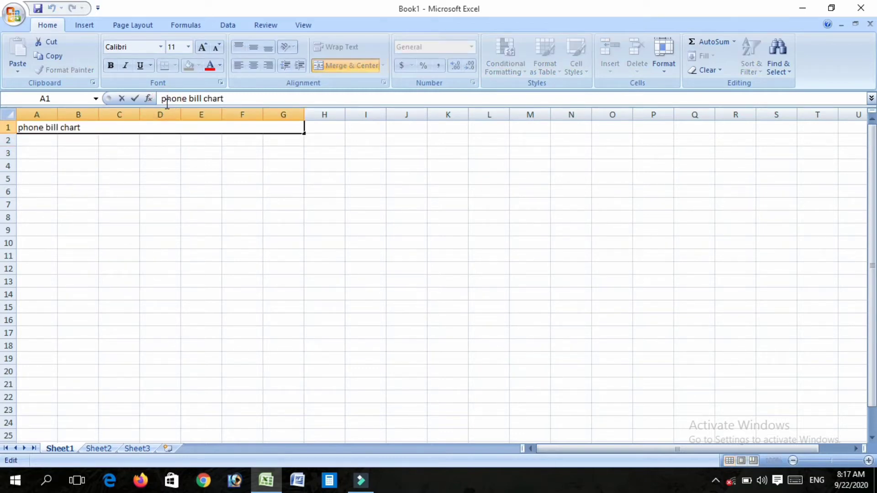
pyautogui.press('BackSpace')
pyautogui.write('P')
pyautogui.press('Return')
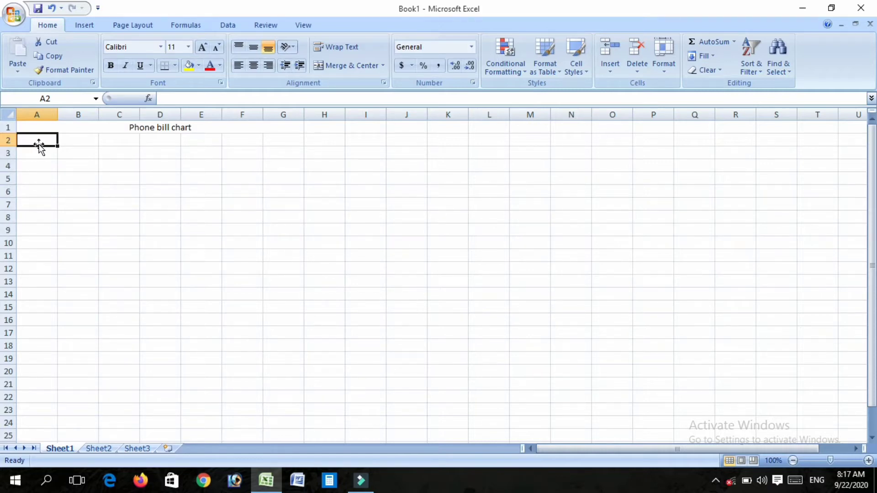
# Step: Enter the column headings "Name", "address" and "city" in cells A2 to C2
pyautogui.write('na')
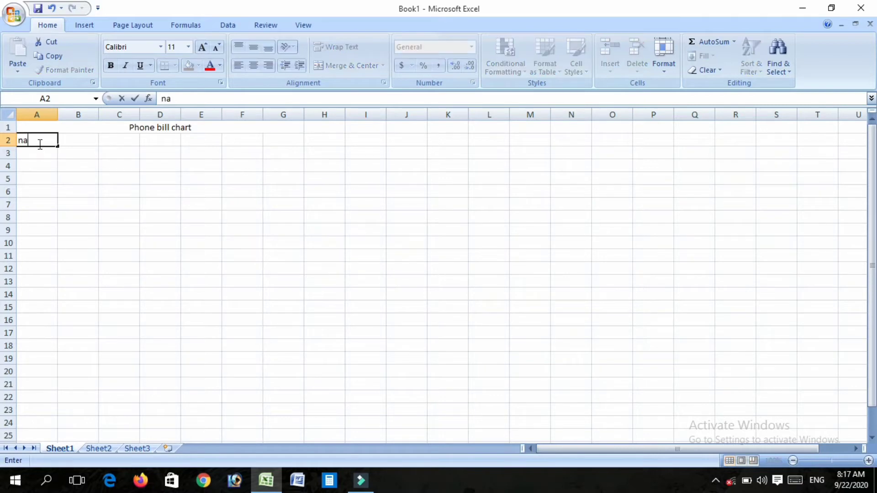
pyautogui.press('BackSpace')
pyautogui.press('BackSpace')
pyautogui.write('Name')
pyautogui.press('Tab')
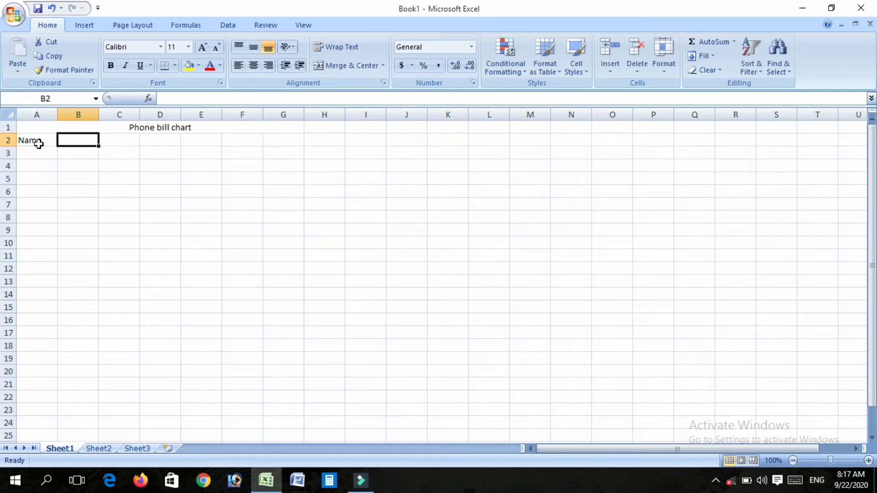
pyautogui.write('ad')
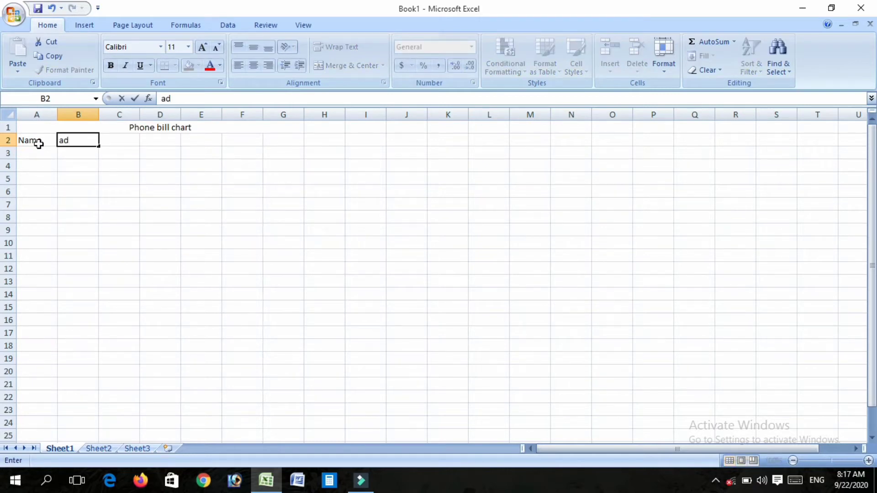
pyautogui.write('dress')
pyautogui.press('Tab')
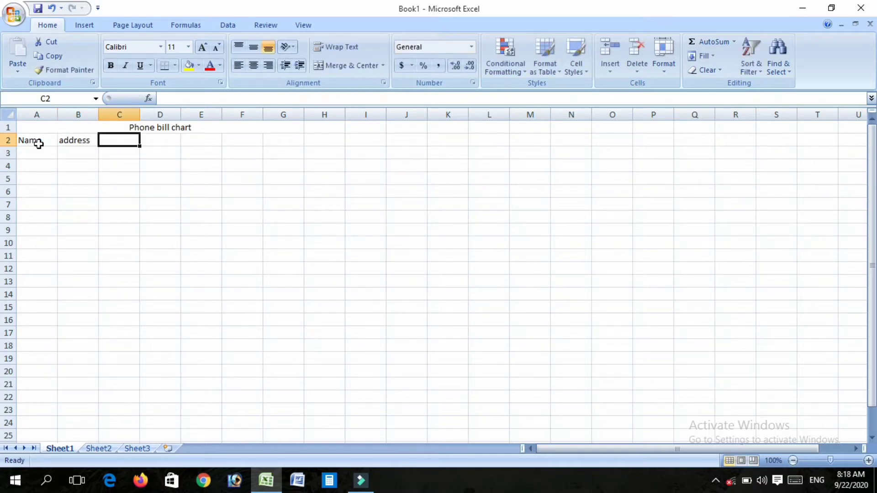
pyautogui.write('city')
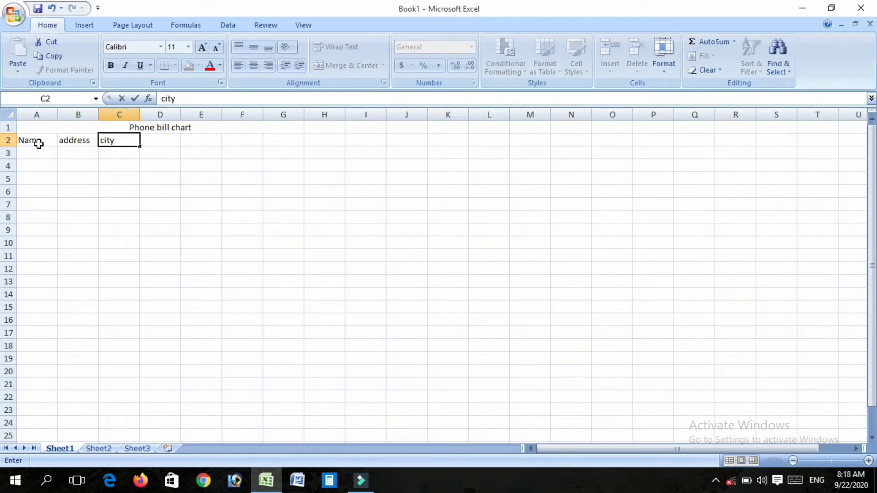
pyautogui.press('Tab')
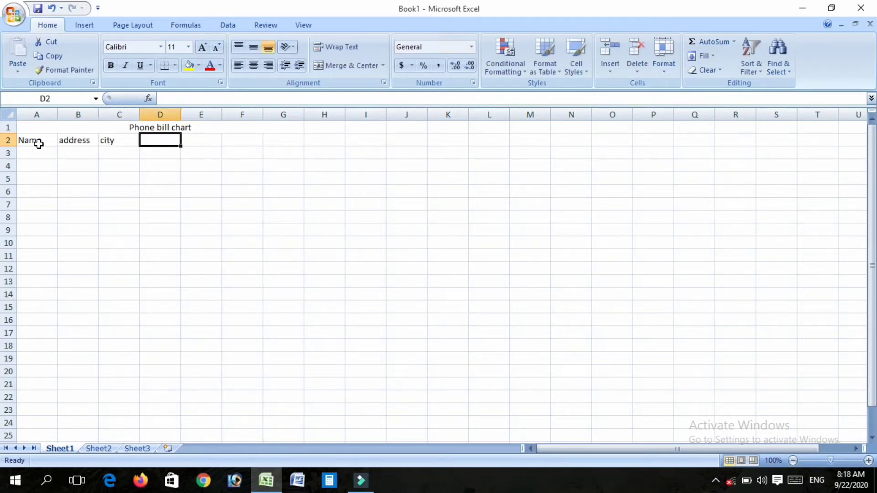
# Step: Enter the column headings "phone no." in D2 and "calls" in E2
pyautogui.write('pho')
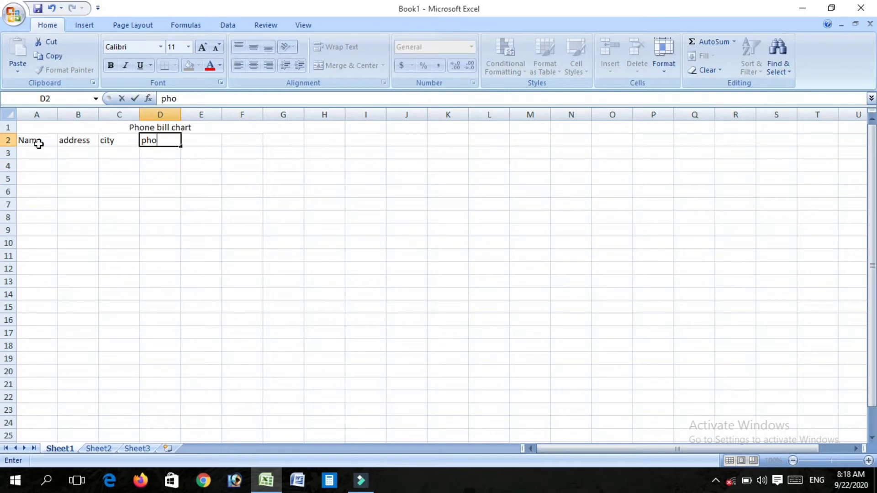
pyautogui.write('ne no.')
pyautogui.press('Tab')
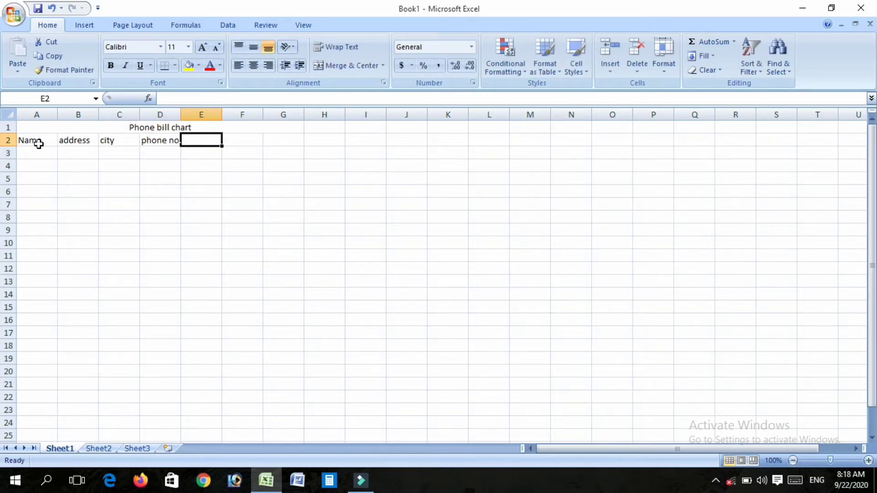
pyautogui.write('call')
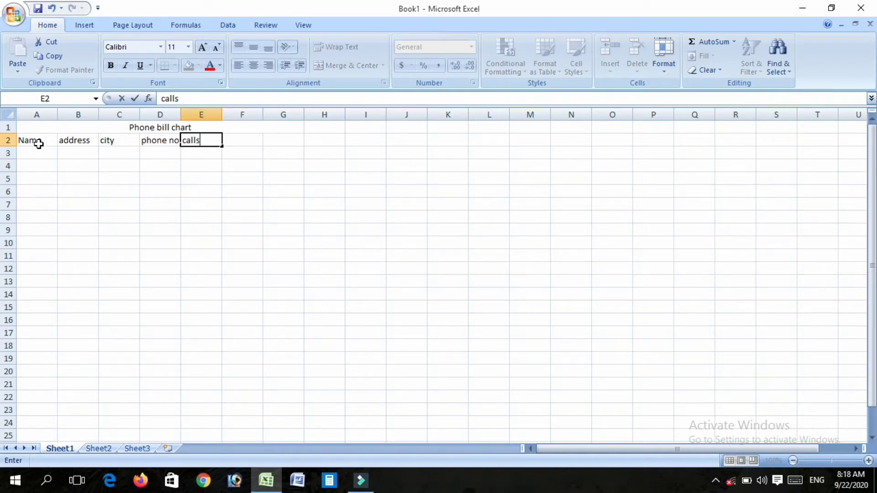
pyautogui.write('s')
pyautogui.press('Tab')
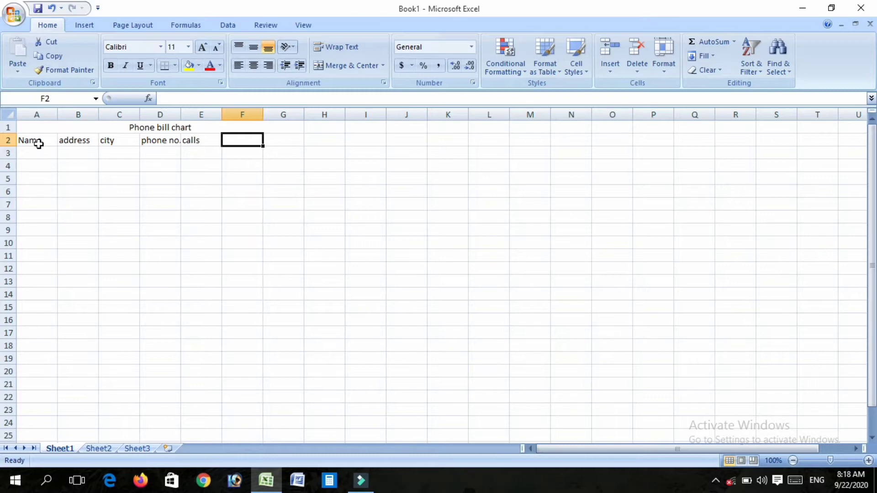
pyautogui.press('Left')
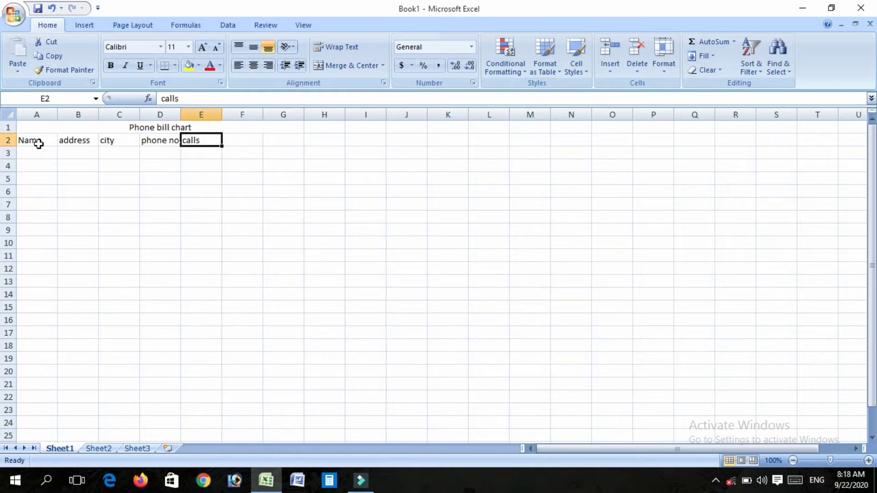
pyautogui.press('Right')
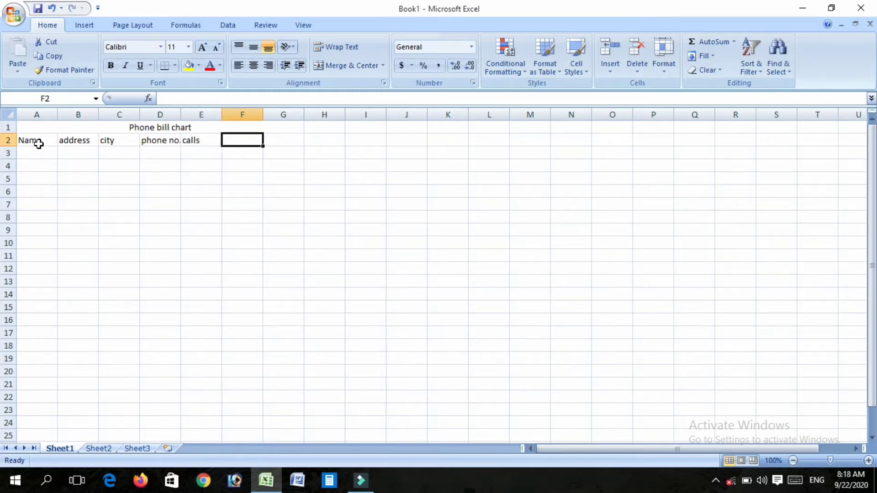
# Step: Enter the column headings "charge", "total" and "commission" in cells F2 to H2
pyautogui.write('char')
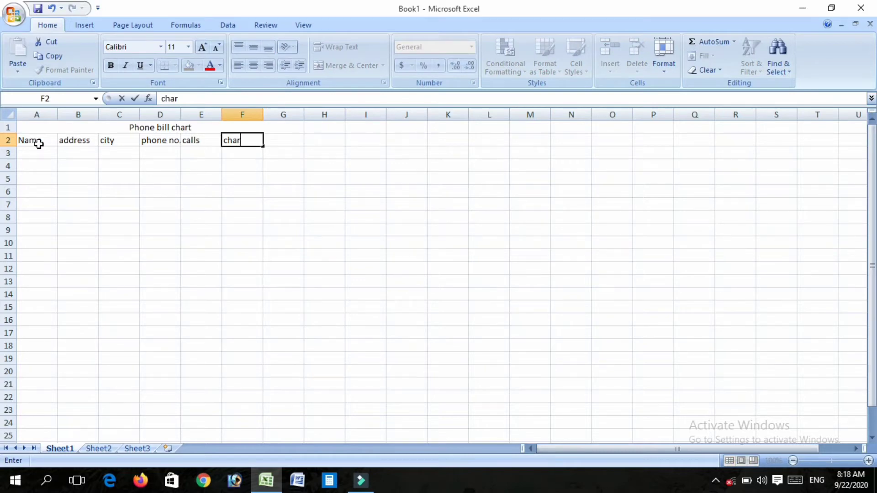
pyautogui.write('ge')
pyautogui.press('Tab')
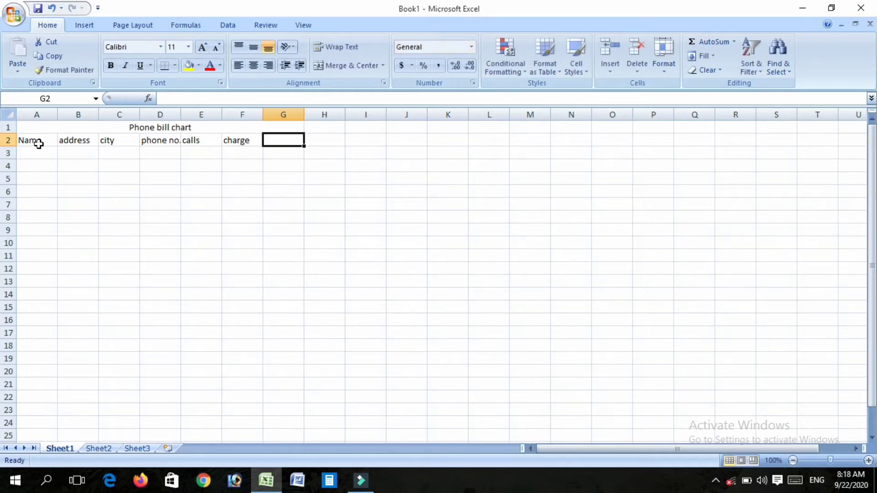
pyautogui.write('t')
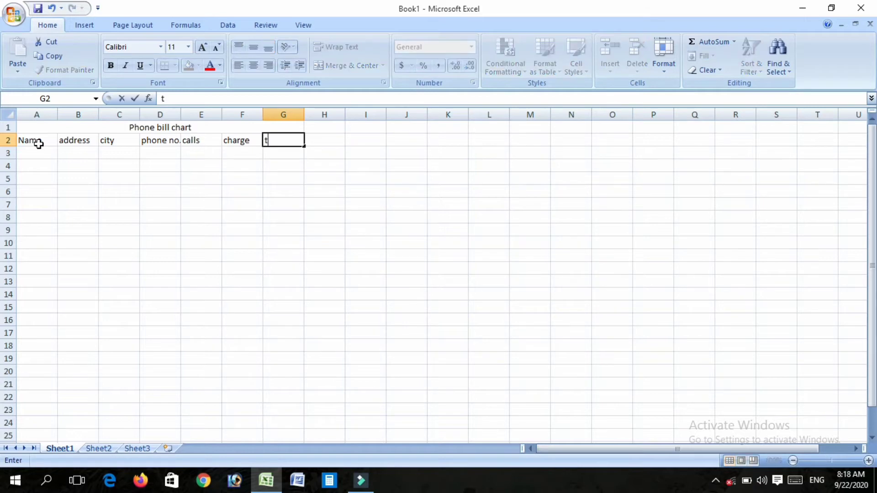
pyautogui.write('otal')
pyautogui.press('Tab')
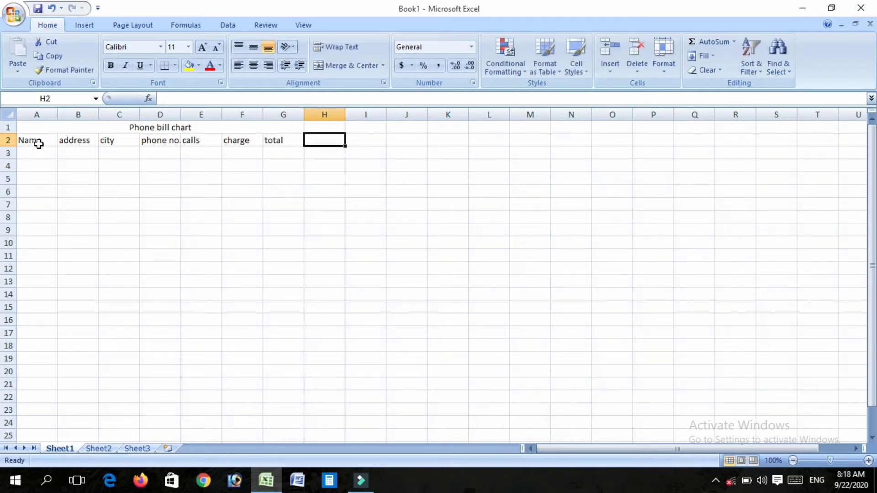
pyautogui.write('c')
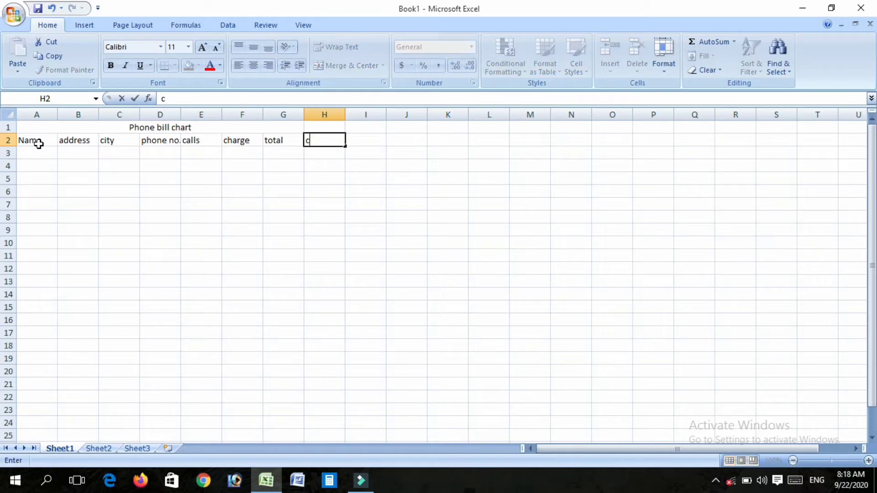
pyautogui.write('ommission')
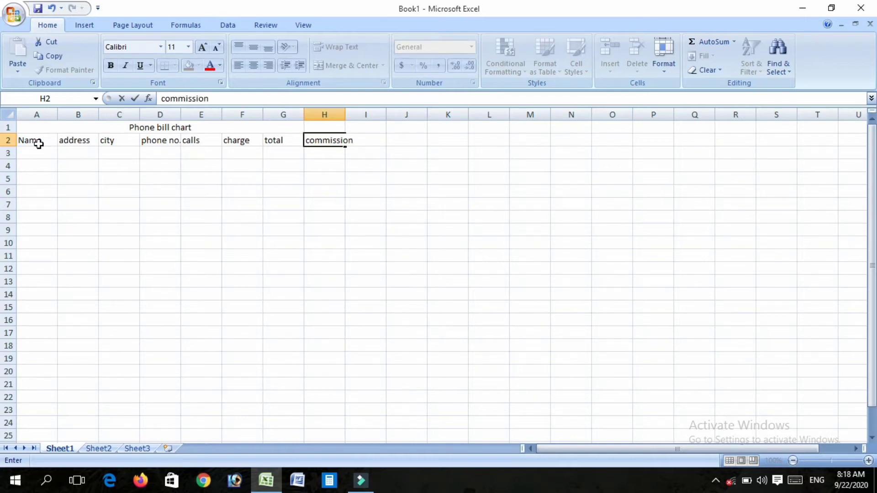
pyautogui.press('Tab')
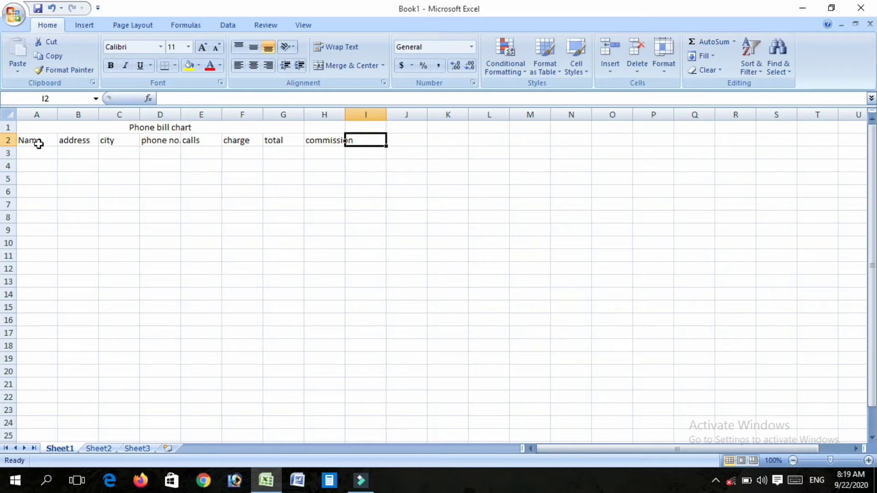
# Step: Enter the heading "Net charge" in I2 and capitalize the heading in H2 to read "Commission"
pyautogui.write('Ne')
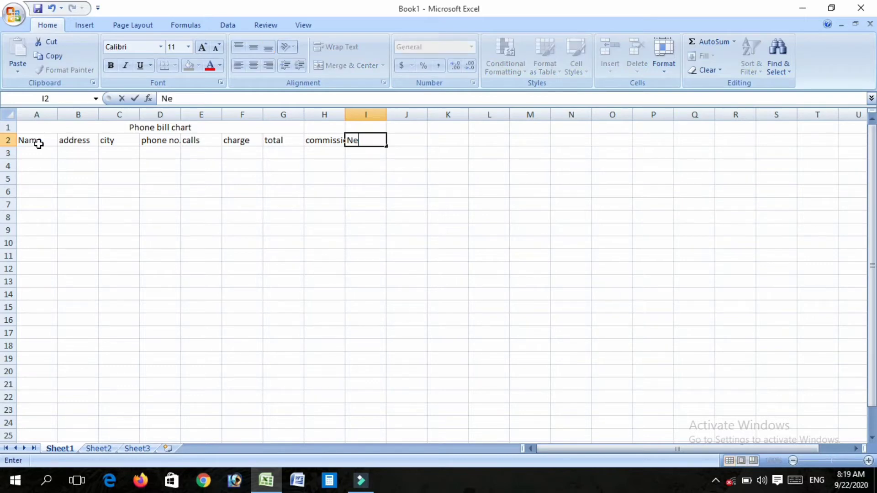
pyautogui.write('t charge')
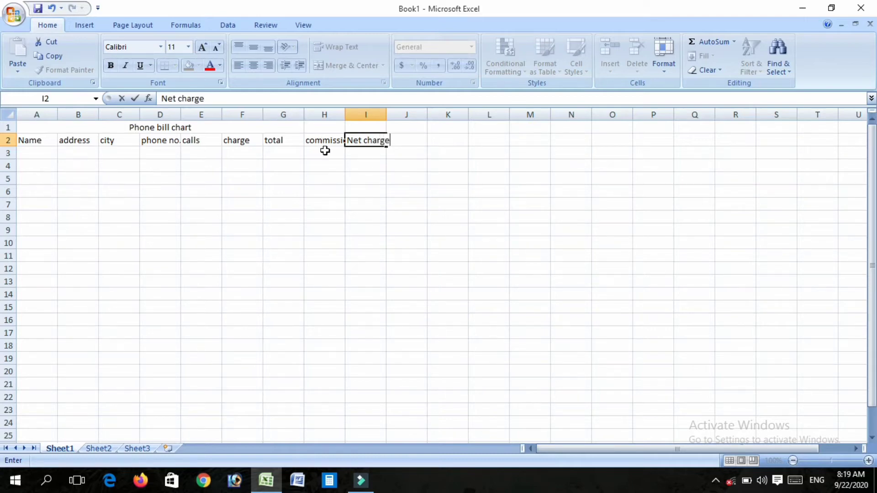
pyautogui.click(310, 142)
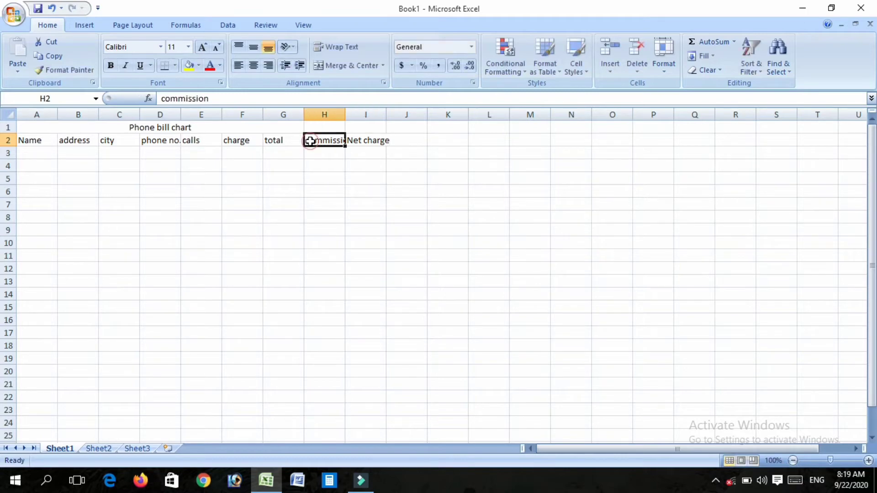
pyautogui.click(166, 99)
pyautogui.press('BackSpace')
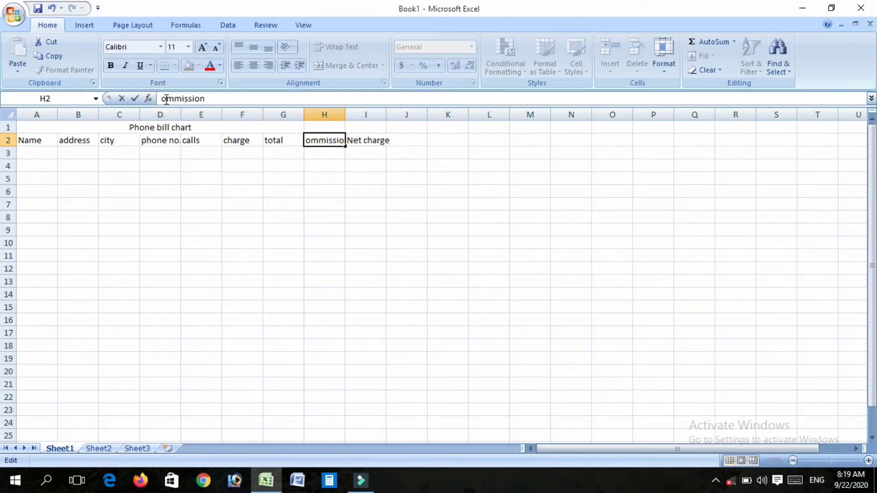
pyautogui.write('C')
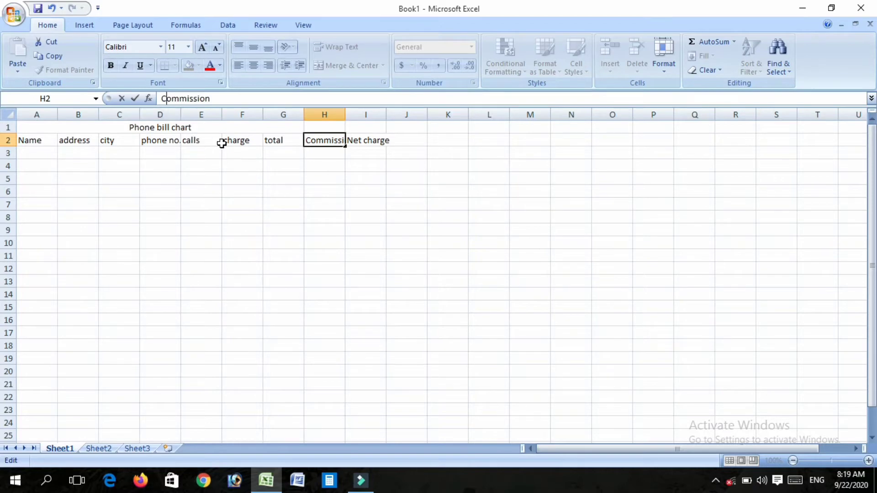
# Step: Capitalize the headings in G2 and F2 to read "Total" and "Charge"
pyautogui.click(273, 143)
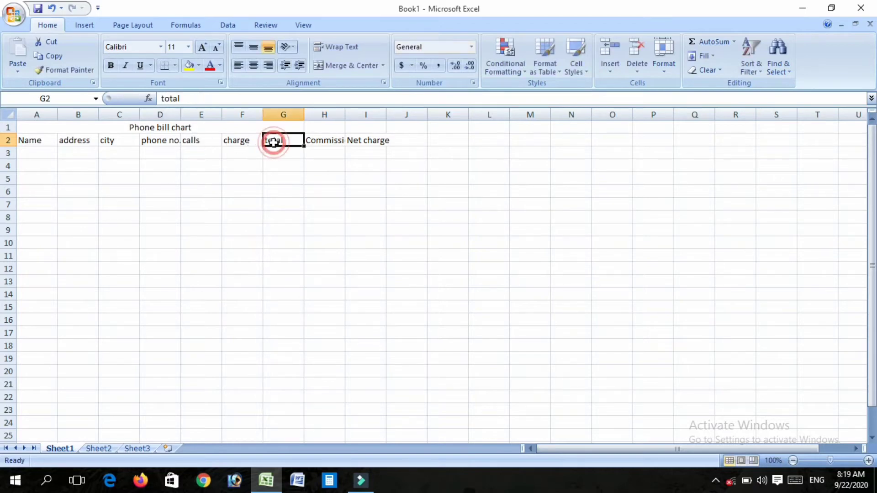
pyautogui.click(163, 98)
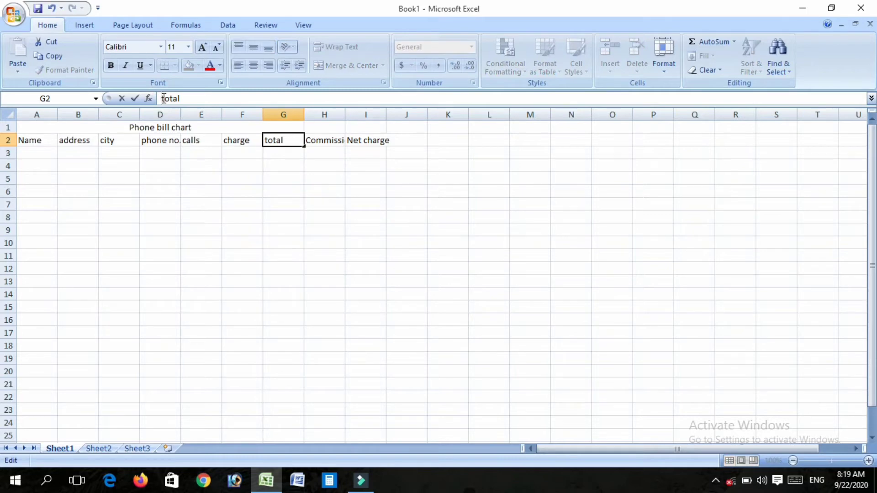
pyautogui.write('T')
pyautogui.press('Delete')
pyautogui.click(229, 144)
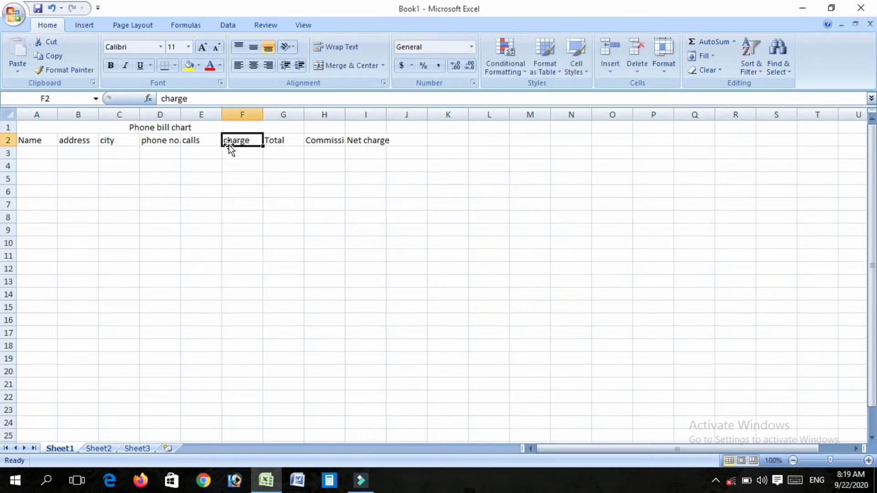
pyautogui.click(165, 100)
pyautogui.press('BackSpace')
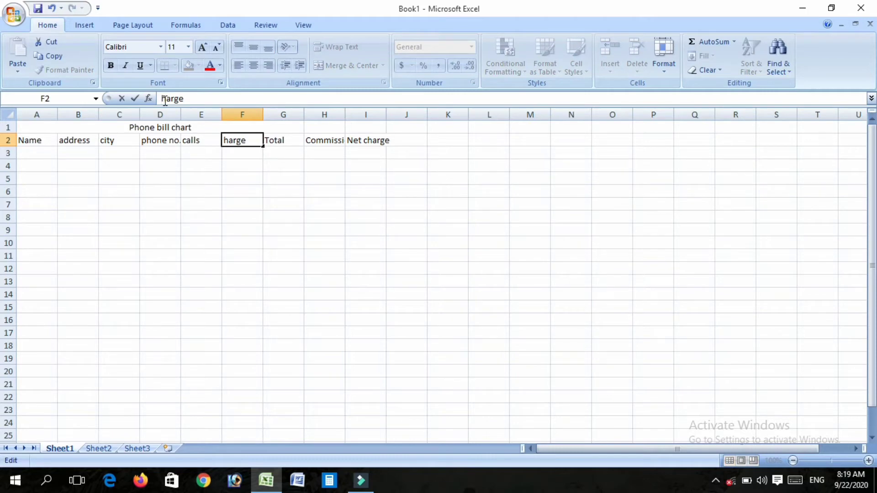
pyautogui.write('C')
# Step: Capitalize the headings in E2 and D2 to read "Calls" and "Phone no."
pyautogui.click(194, 139)
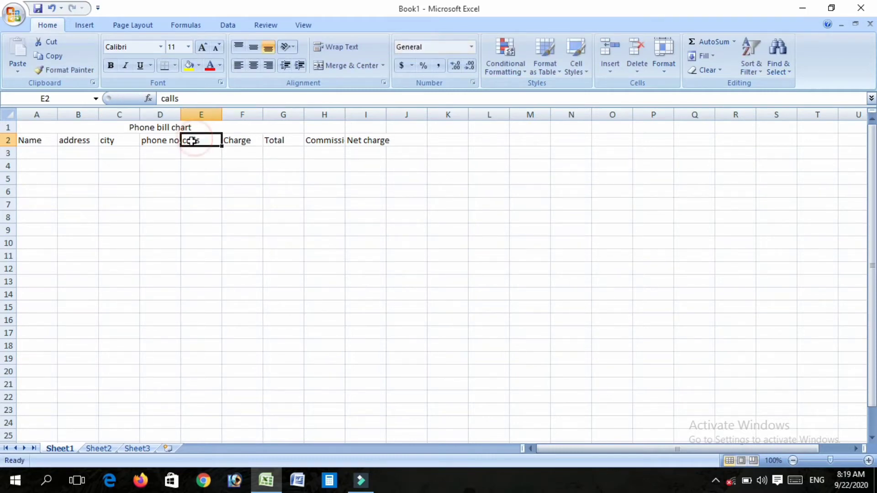
pyautogui.click(165, 100)
pyautogui.press('BackSpace')
pyautogui.write('C')
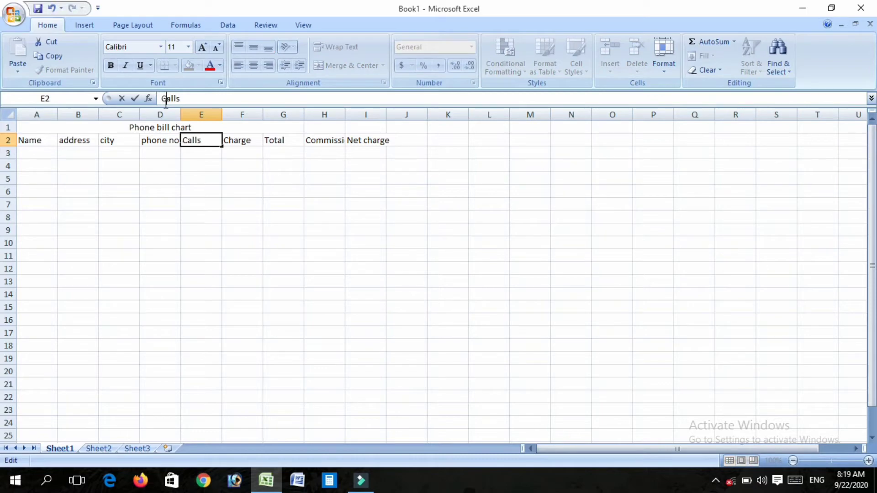
pyautogui.click(162, 151)
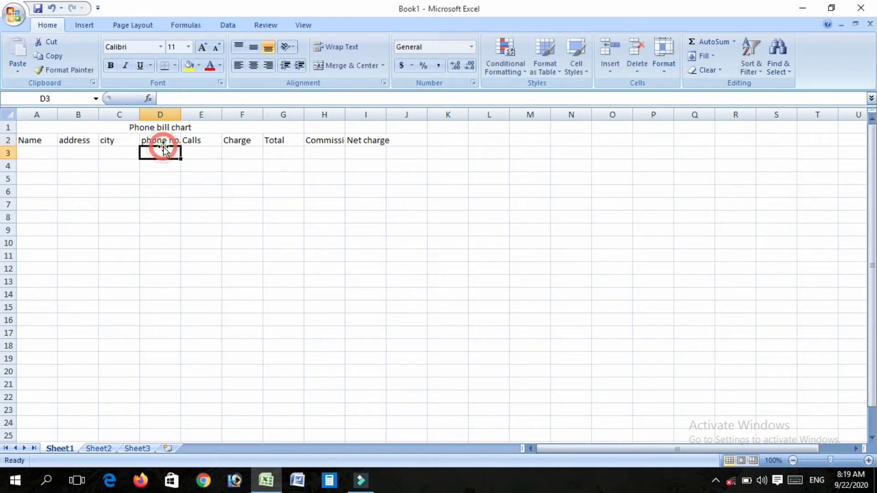
pyautogui.click(162, 138)
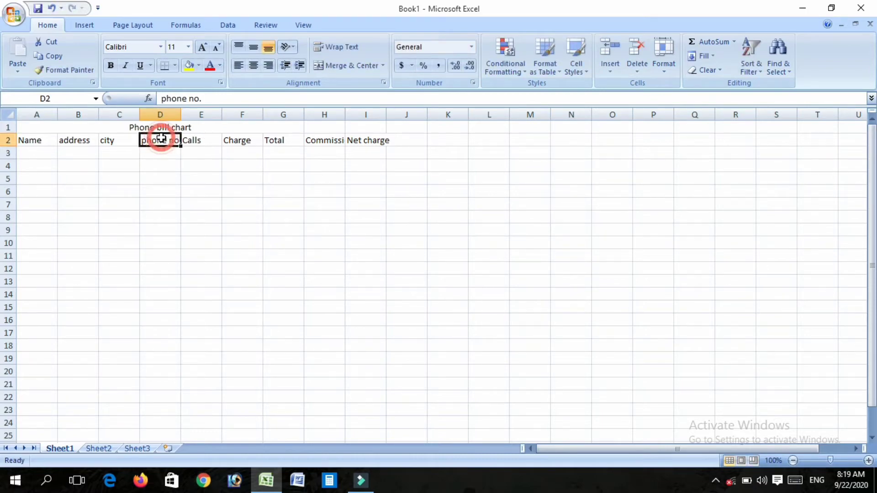
pyautogui.click(168, 99)
pyautogui.press('BackSpace')
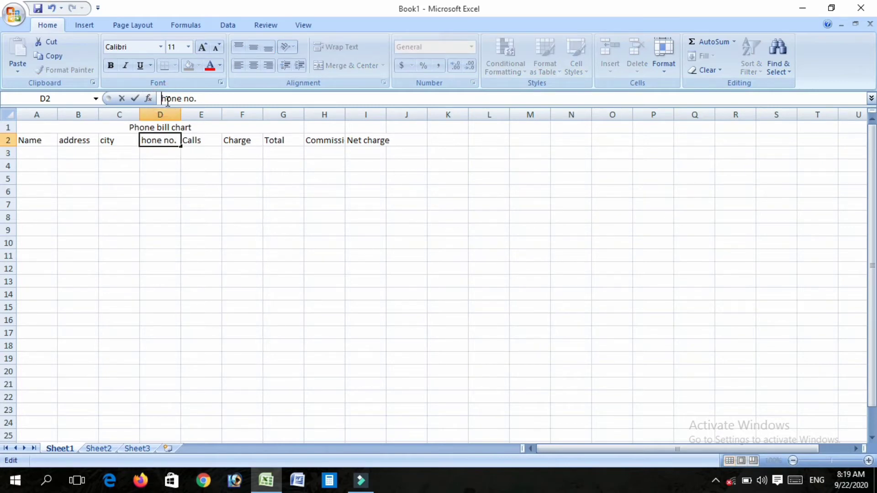
pyautogui.write('P')
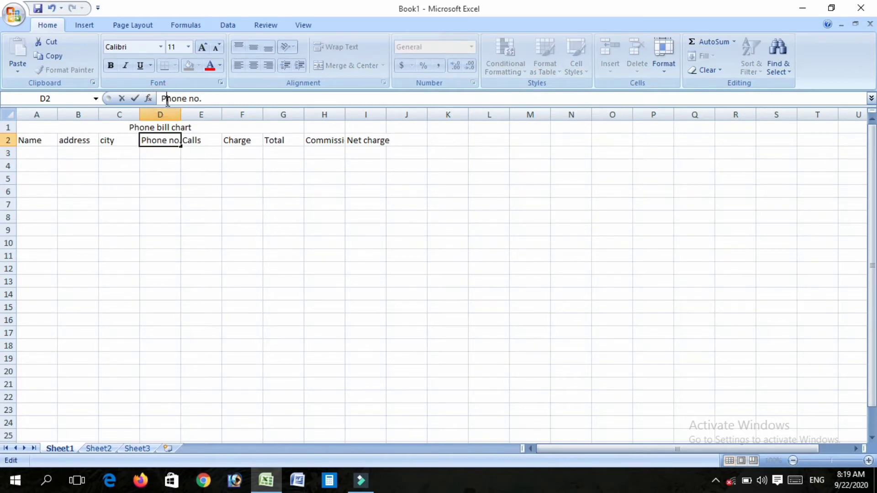
# Step: Capitalize the headings in C2 and B2 to read "City" and "Address"
pyautogui.click(111, 140)
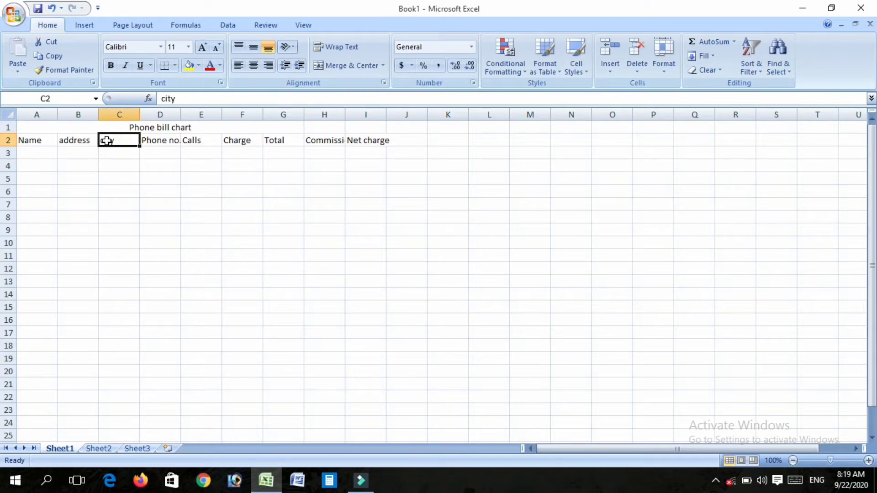
pyautogui.doubleClick(108, 140)
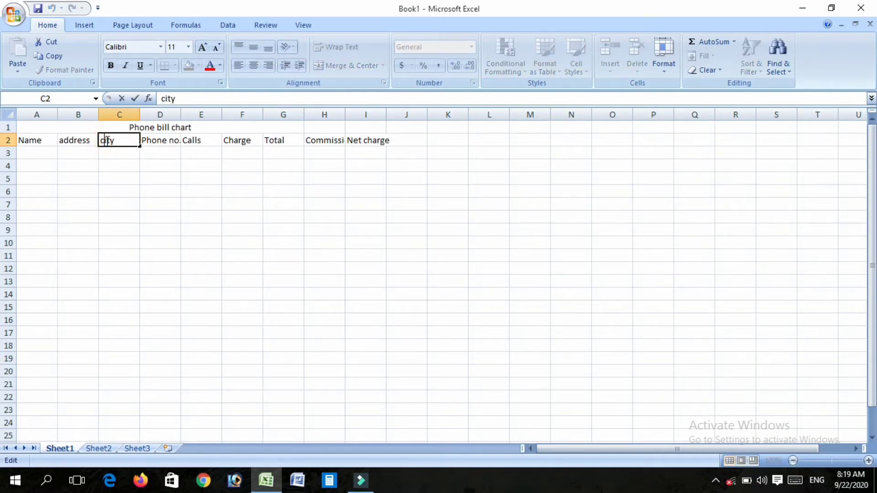
pyautogui.press('BackSpace')
pyautogui.write('C')
pyautogui.click(65, 144)
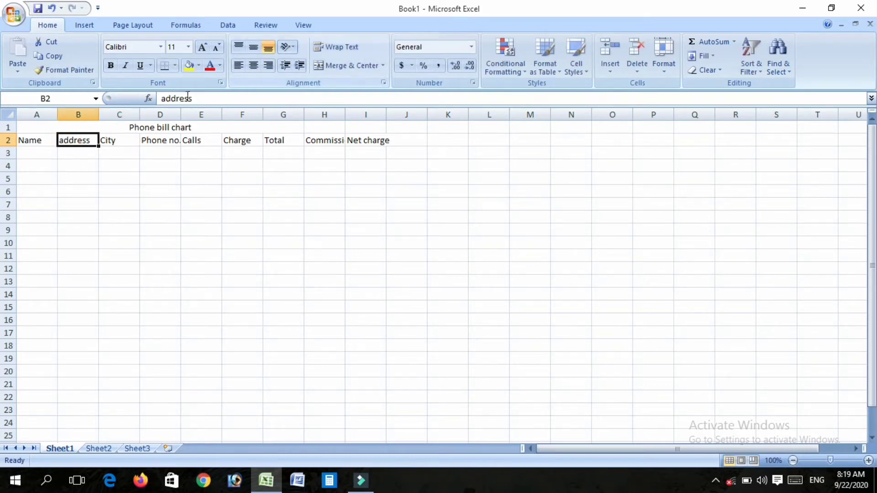
pyautogui.click(165, 99)
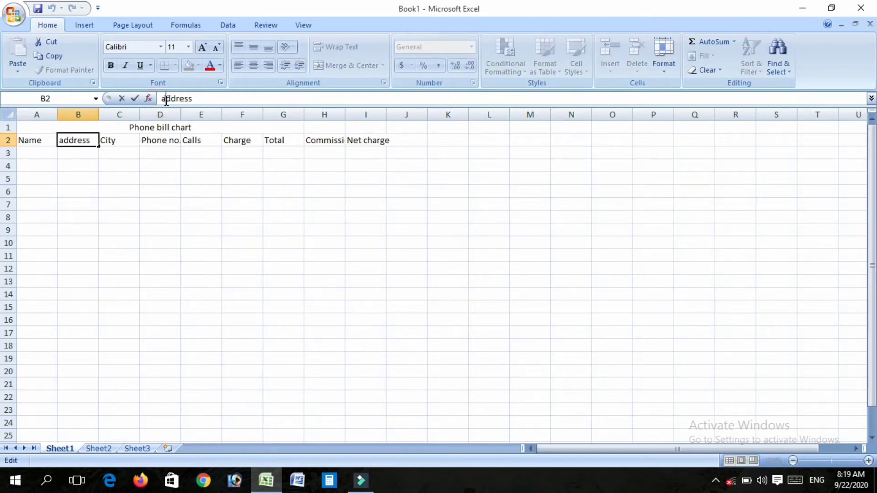
pyautogui.press('BackSpace')
pyautogui.write('A')
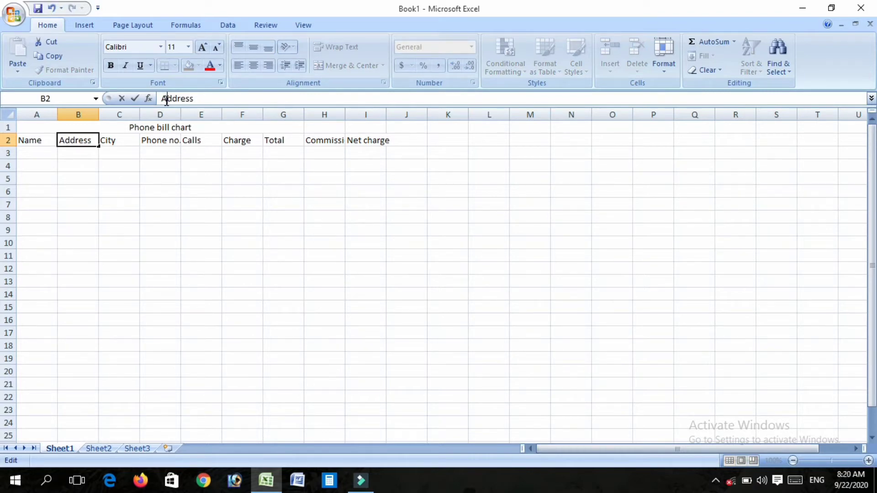
pyautogui.click(51, 151)
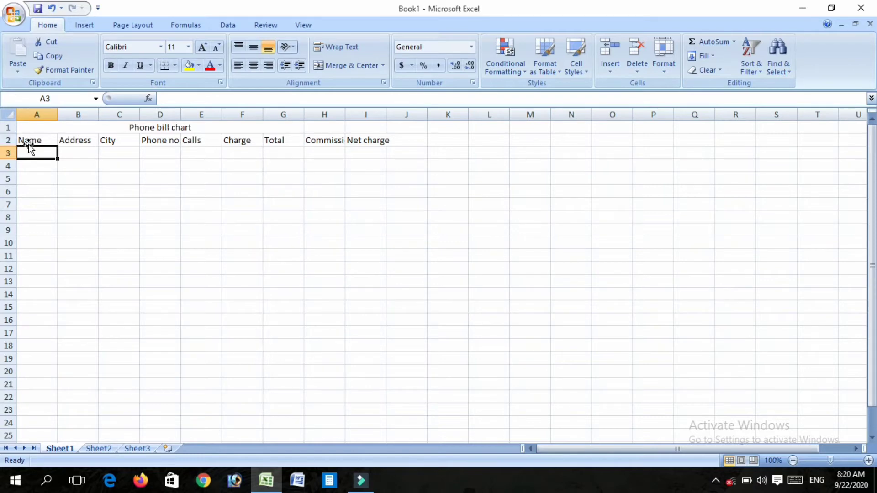
# Step: AutoFit the column widths and row height for the heading cells A2 to I2
pyautogui.moveTo(27, 140); pyautogui.dragTo(382, 140)
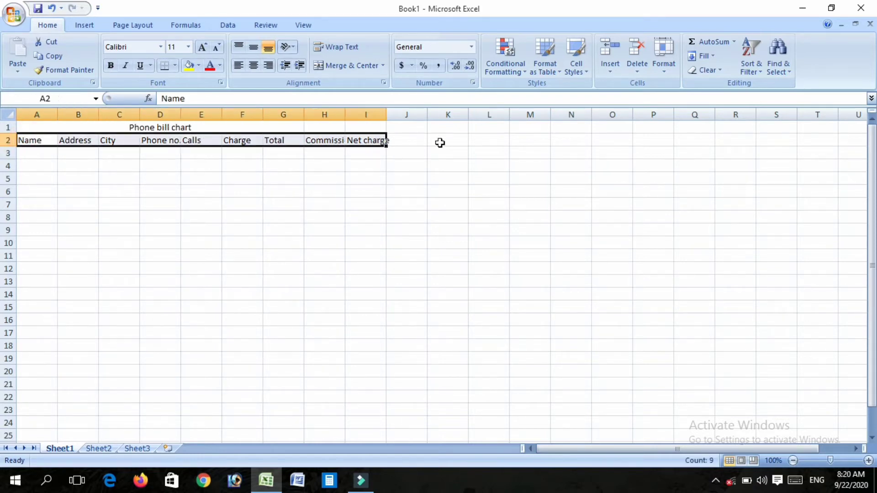
pyautogui.click(666, 59)
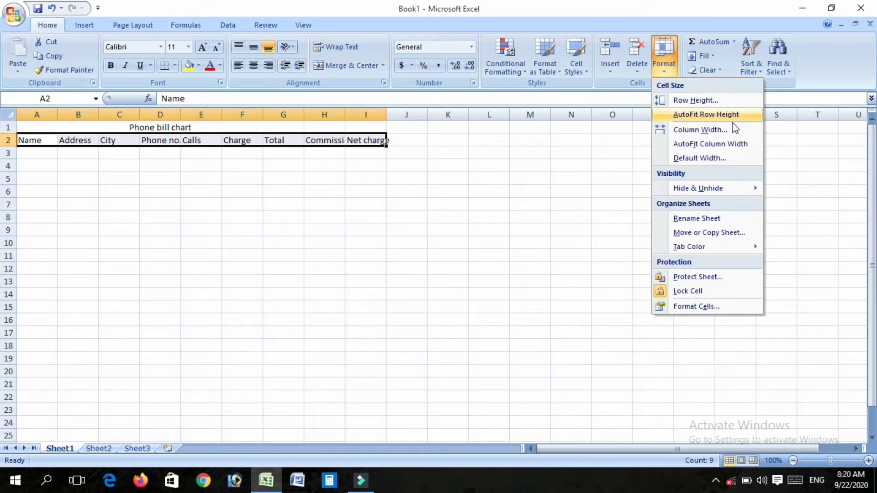
pyautogui.click(715, 144)
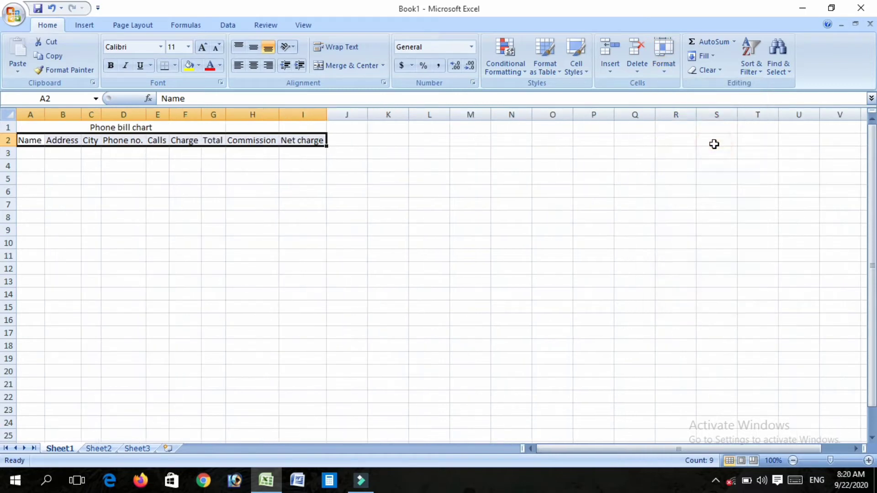
pyautogui.click(658, 51)
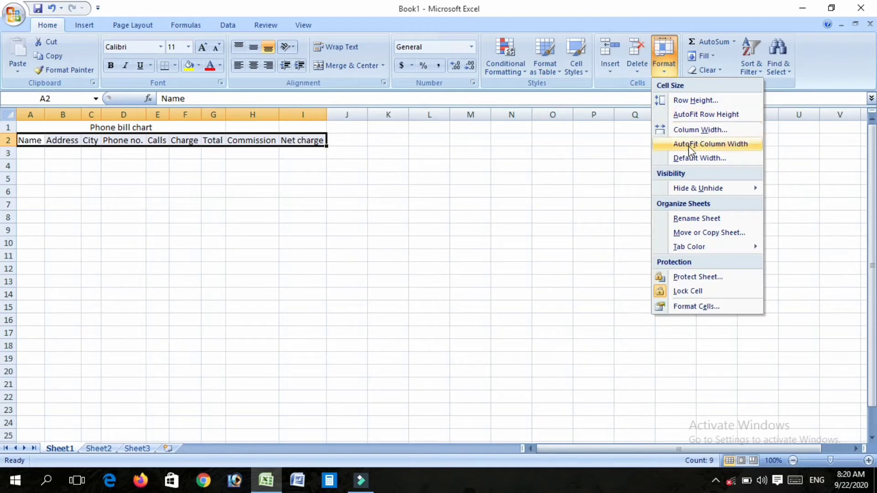
pyautogui.click(705, 111)
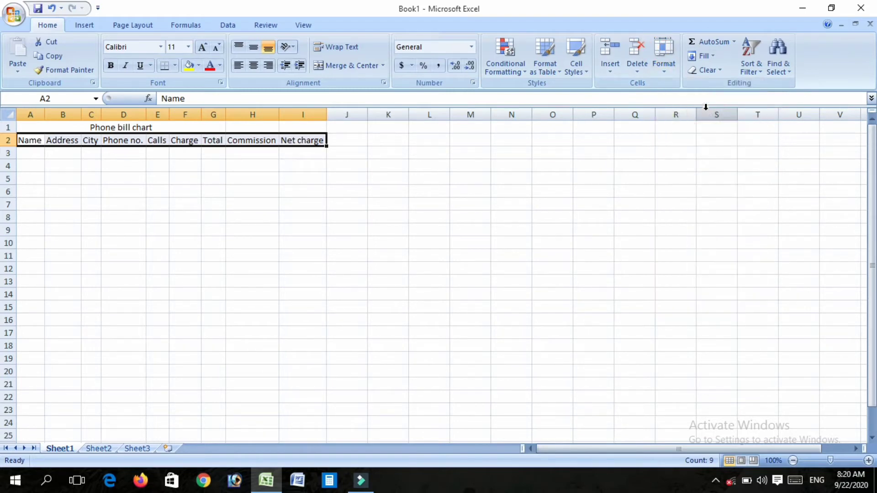
pyautogui.click(672, 63)
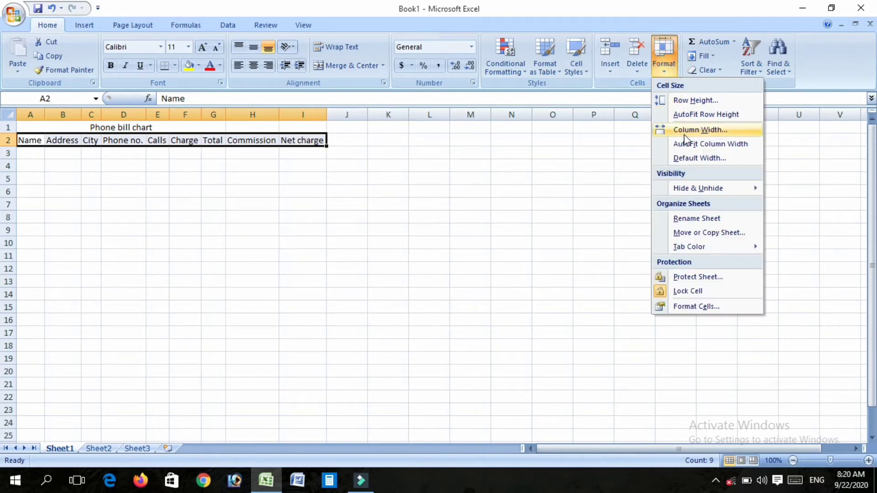
pyautogui.click(700, 144)
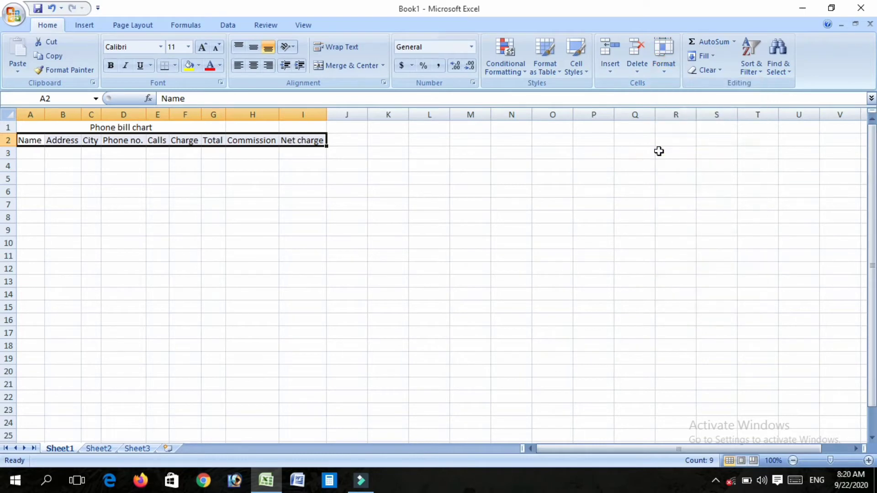
# Step: Enter the first customer's name in A3 with a capital first letter
pyautogui.click(28, 150)
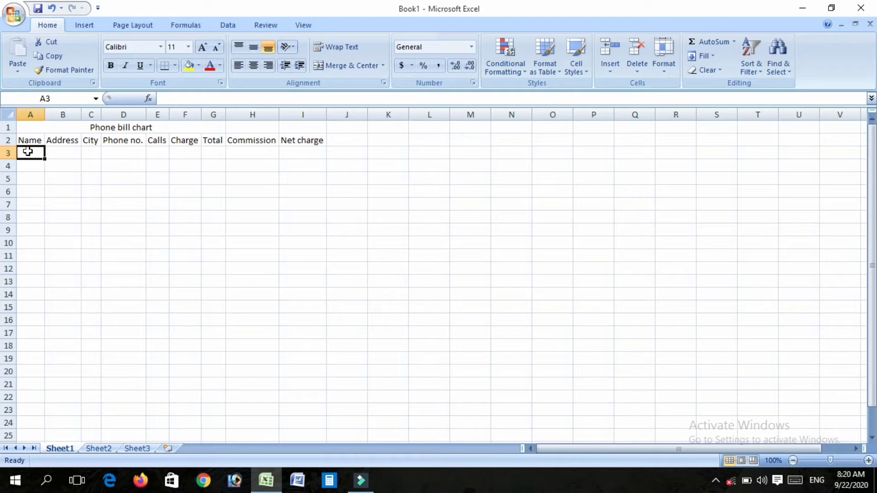
pyautogui.write('abhi')
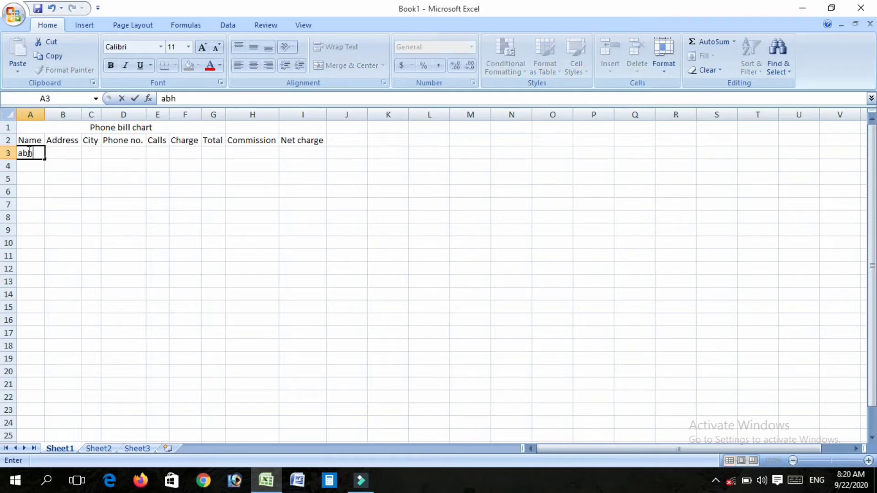
pyautogui.press('BackSpace')
pyautogui.press('BackSpace')
pyautogui.press('BackSpace')
pyautogui.press('BackSpace')
pyautogui.write('Abhishe')
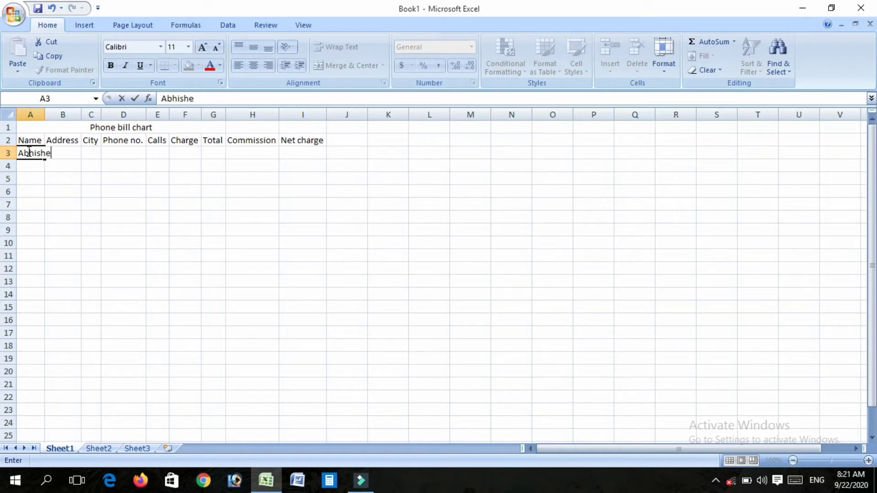
pyautogui.write('k')
pyautogui.click(72, 152)
pyautogui.press('Return')
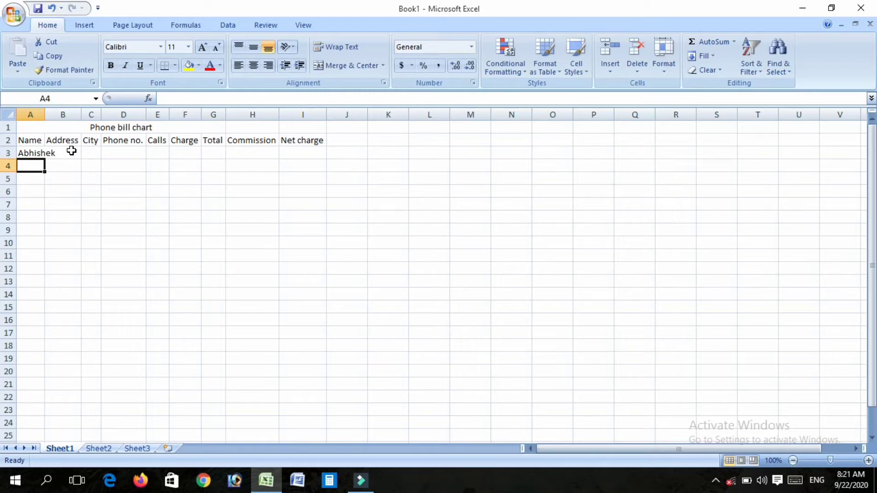
# Step: Enter "aligarh" as the first customer's address in B3 and as the city in C3
pyautogui.click(72, 151)
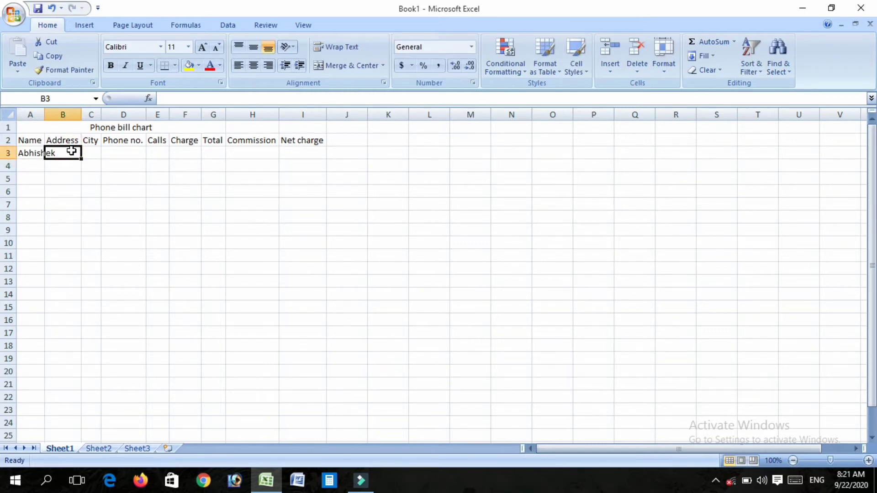
pyautogui.write('aliga')
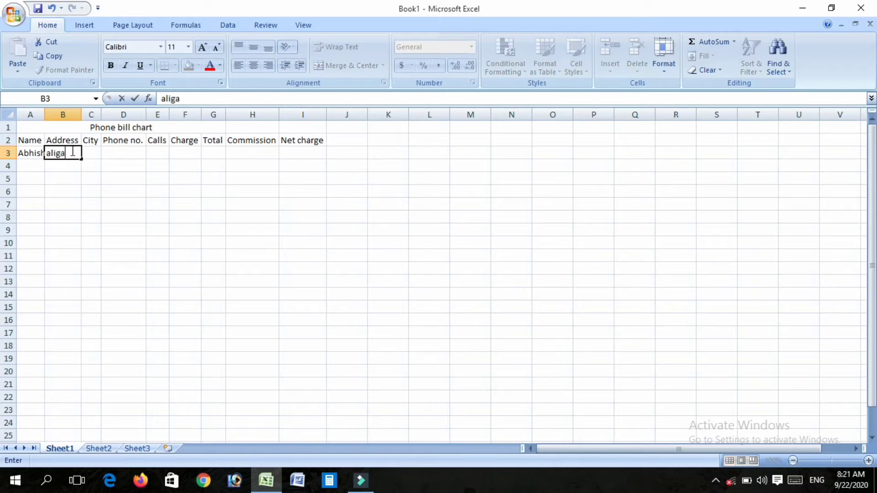
pyautogui.write('rh')
pyautogui.click(92, 156)
pyautogui.write('ali')
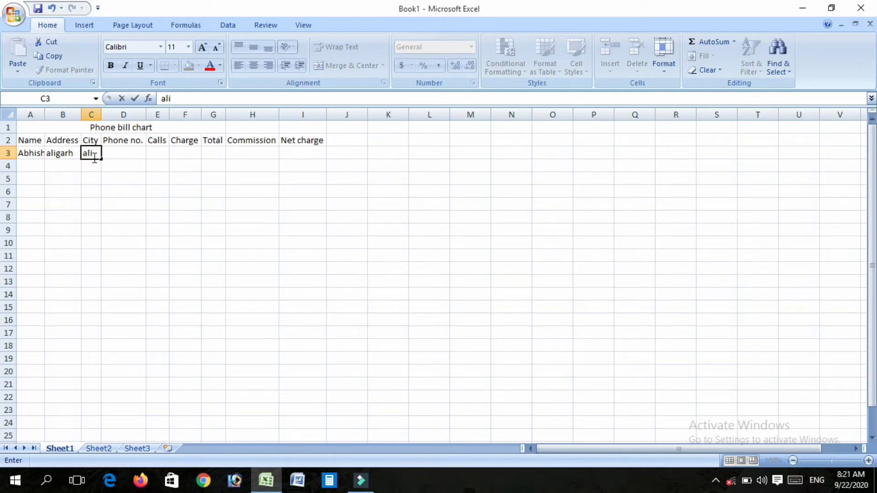
pyautogui.write('garh')
pyautogui.click(135, 155)
pyautogui.press('Return')
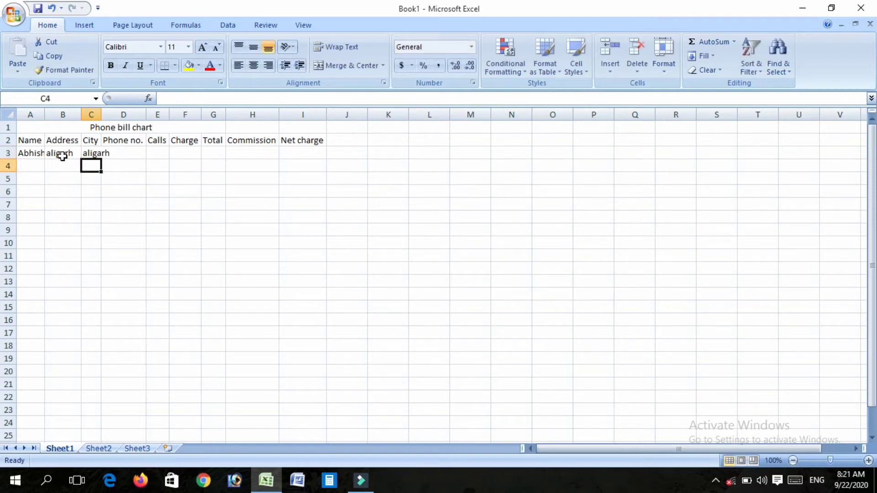
# Step: Enter the first customer's phone number in D3
pyautogui.click(134, 155)
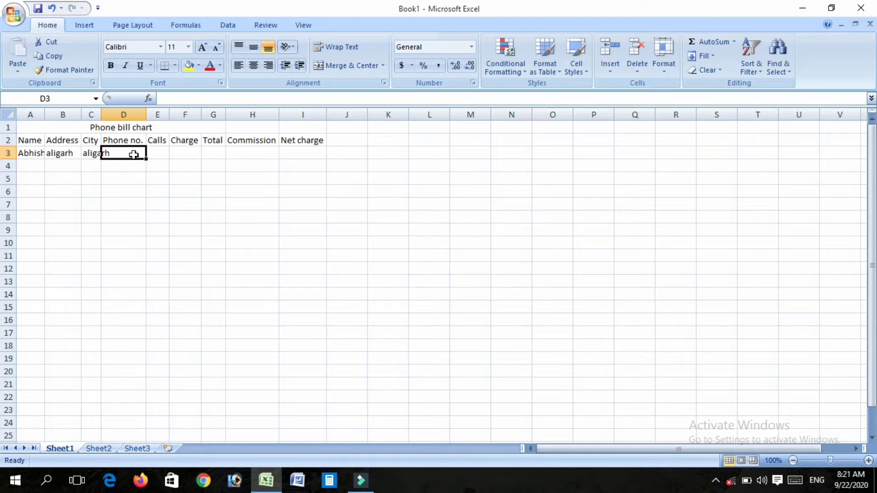
pyautogui.write('54958')
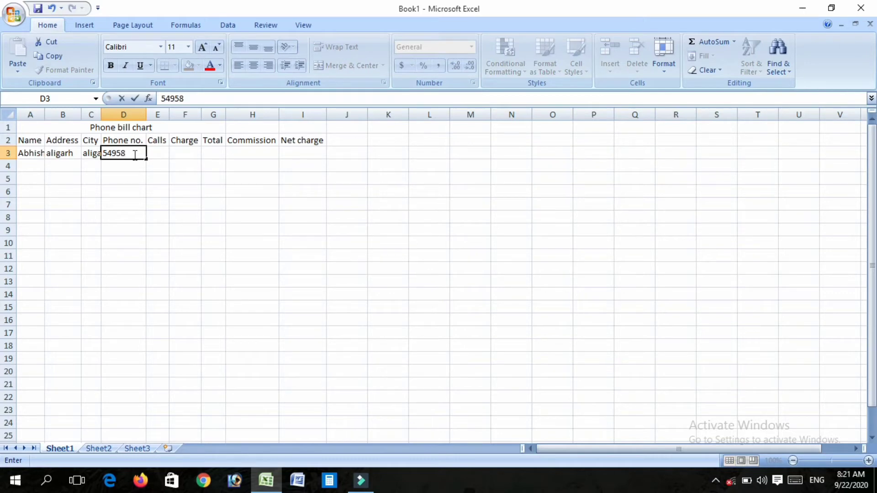
pyautogui.write('2')
# Step: Enter 85 as the calls in E3 and 1.20 as the charge in F3
pyautogui.click(158, 153)
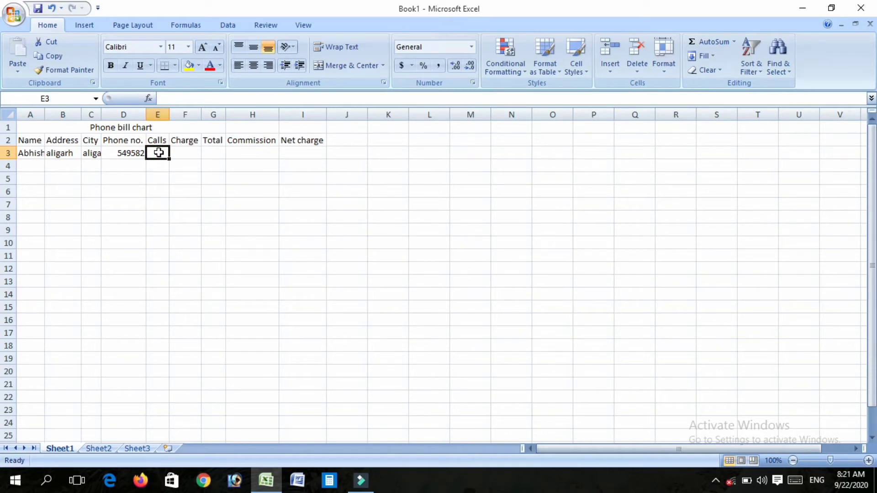
pyautogui.write('85')
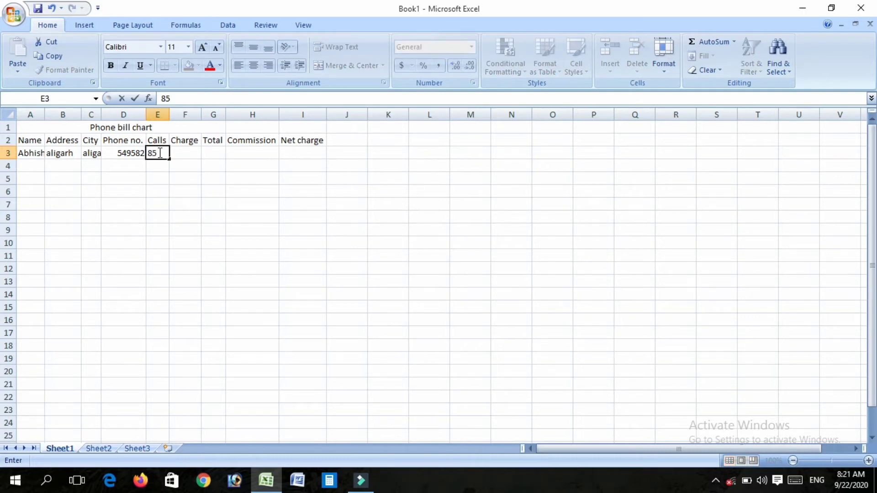
pyautogui.click(187, 155)
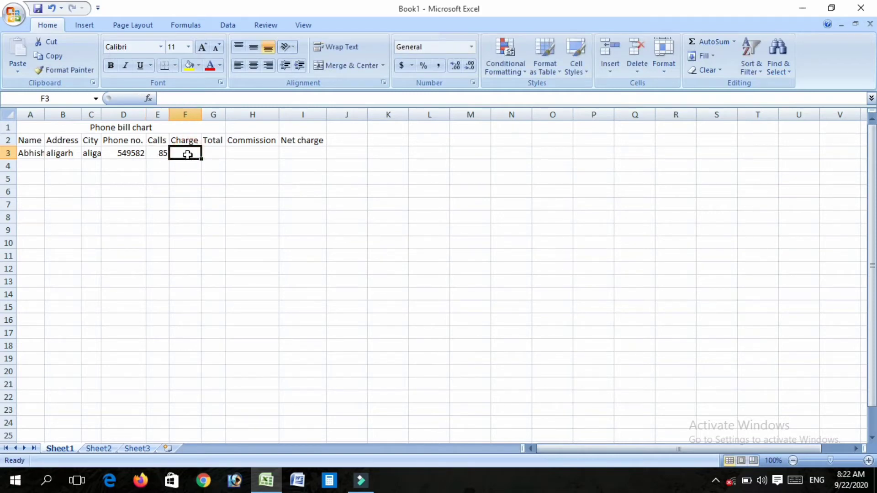
pyautogui.write('1.20')
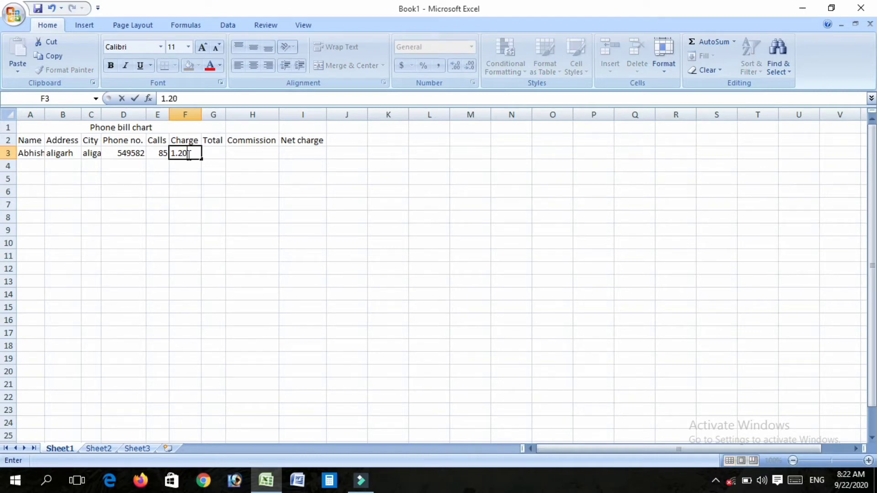
pyautogui.click(191, 166)
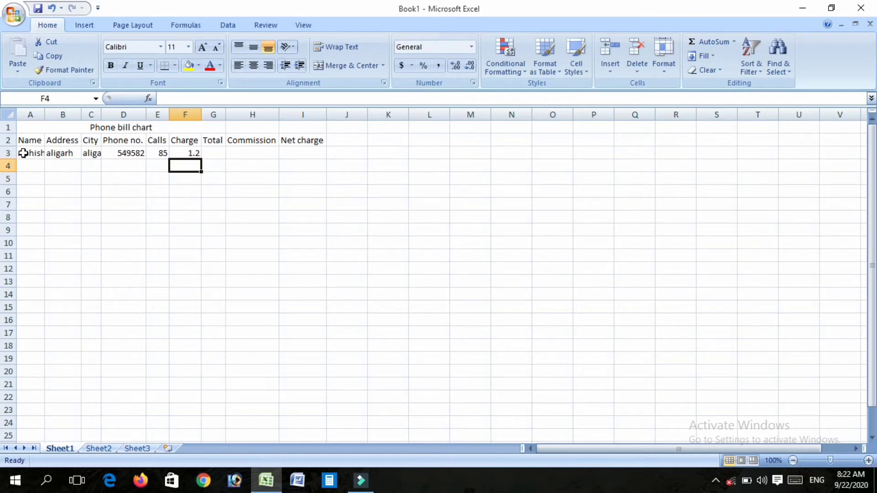
# Step: AutoFit the column widths to the first customer's record in A3 to F3
pyautogui.moveTo(23, 153); pyautogui.dragTo(184, 152)
pyautogui.click(660, 64)
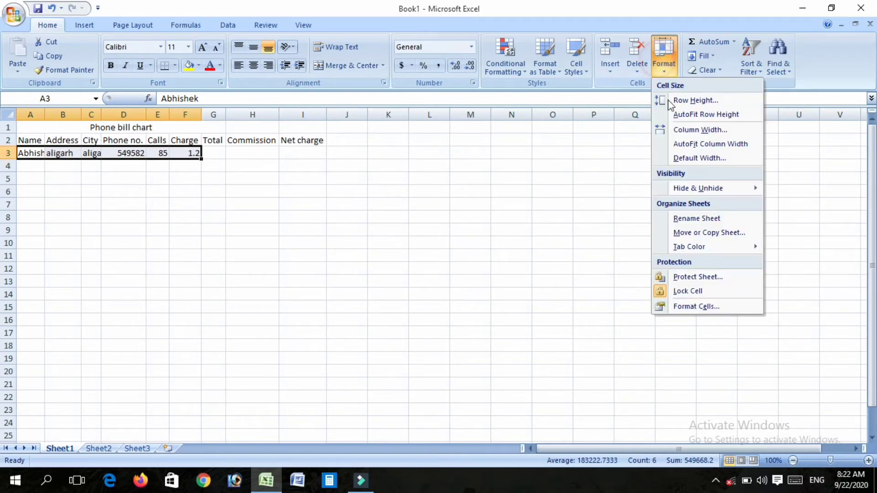
pyautogui.click(697, 147)
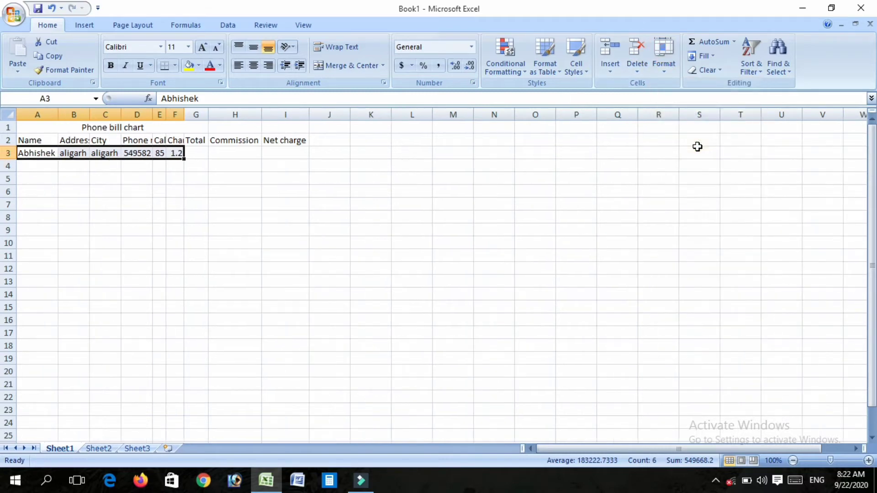
# Step: Enter the second customer's name in A4 with a capital first letter
pyautogui.click(30, 168)
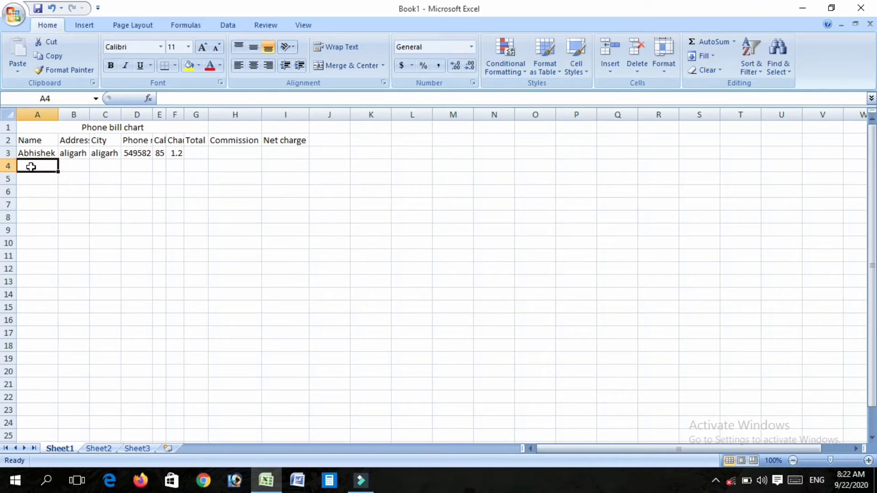
pyautogui.write('ra')
pyautogui.press('BackSpace')
pyautogui.press('BackSpace')
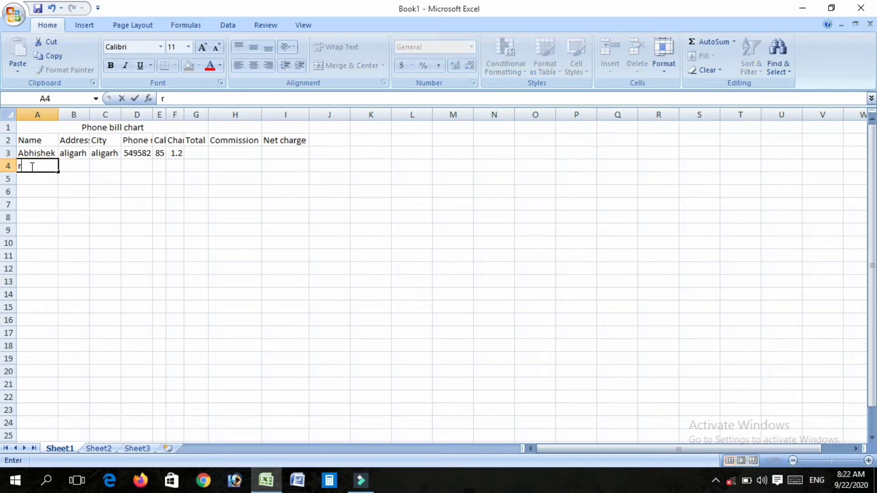
pyautogui.write('Rahul')
# Step: Enter "aligarh" as the second customer's address in B4 and as the city in C4
pyautogui.click(78, 167)
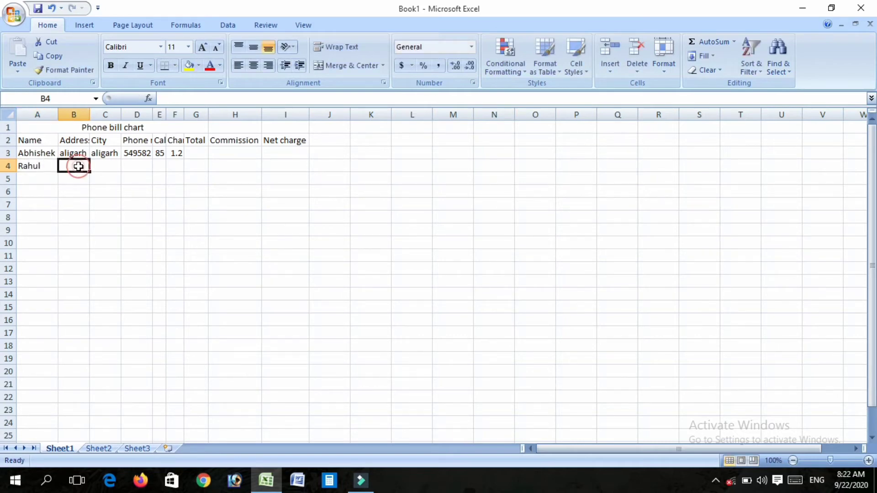
pyautogui.write('ali')
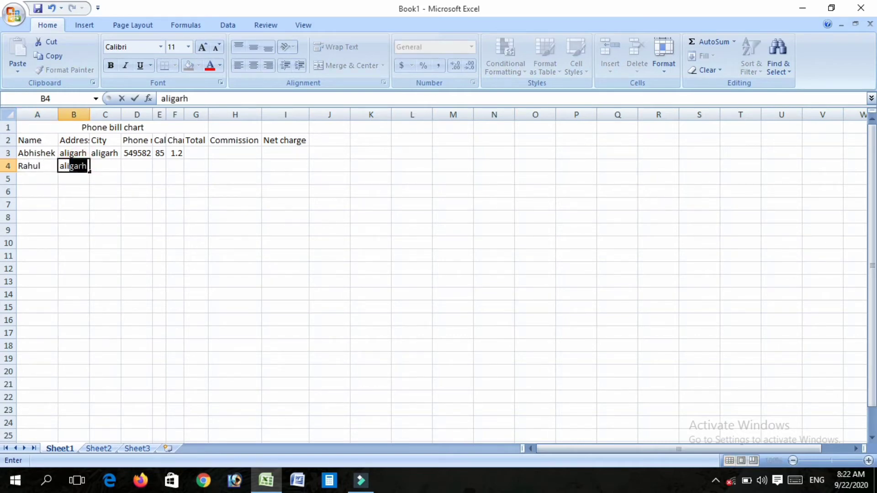
pyautogui.press('Tab')
pyautogui.write('ali')
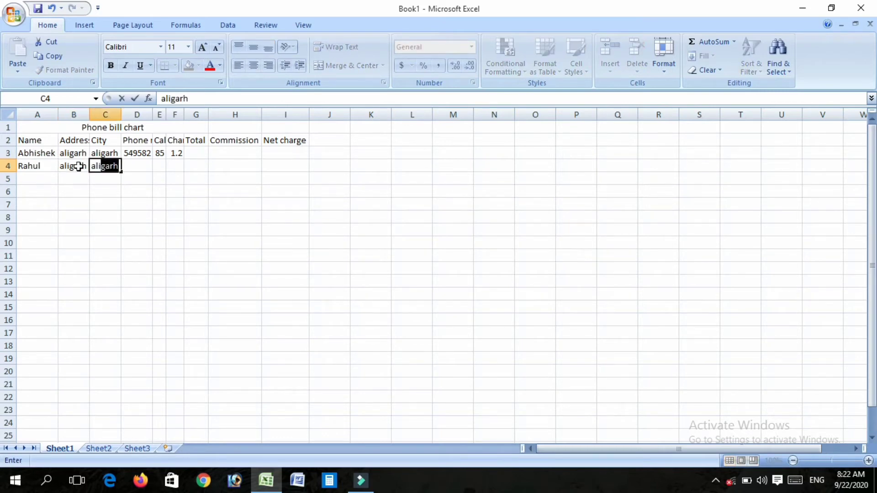
pyautogui.press('Tab')
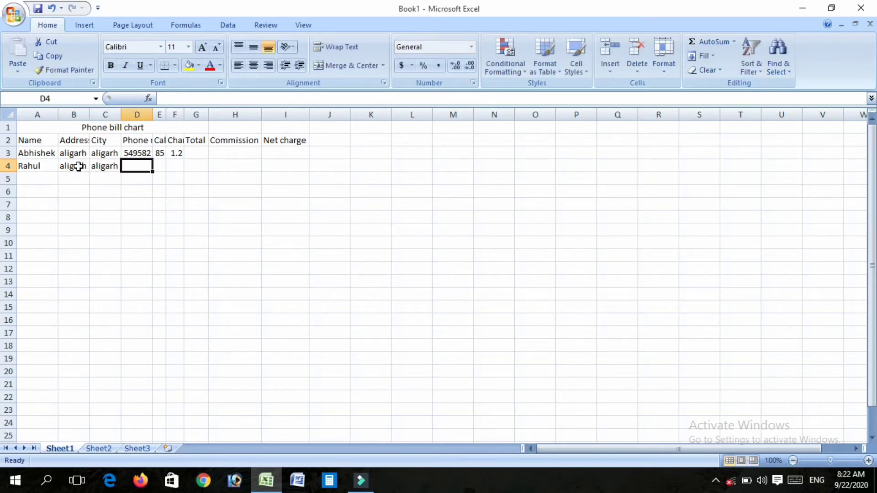
# Step: Enter the second customer's phone number in D4
pyautogui.write('54893')
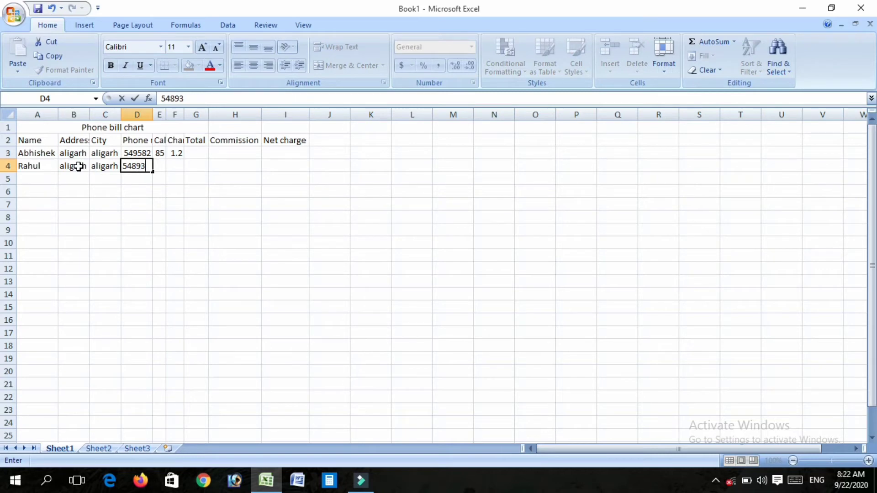
pyautogui.write('2')
pyautogui.press('Tab')
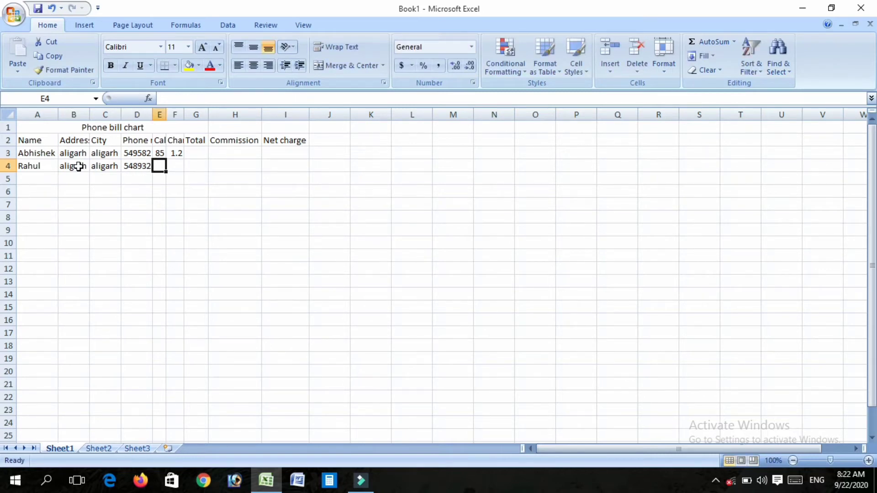
# Step: Enter 150 as the calls in E4 and 1.10 as the charge in F4
pyautogui.write('150')
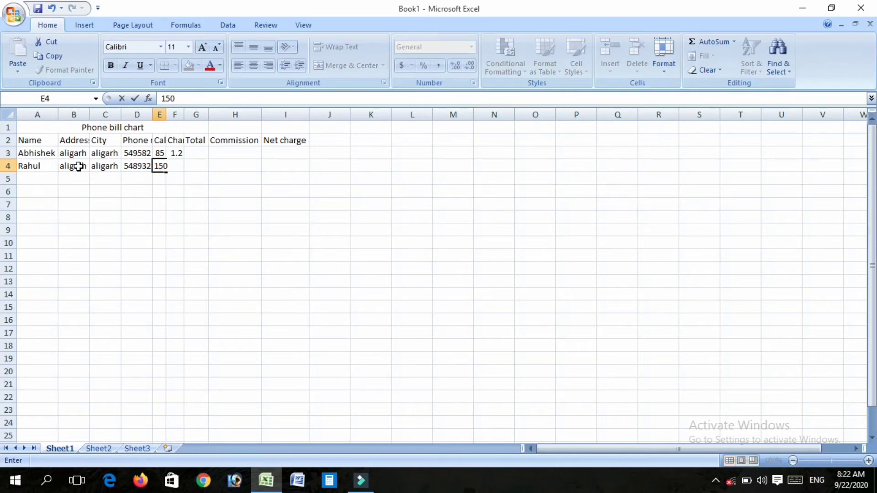
pyautogui.press('Tab')
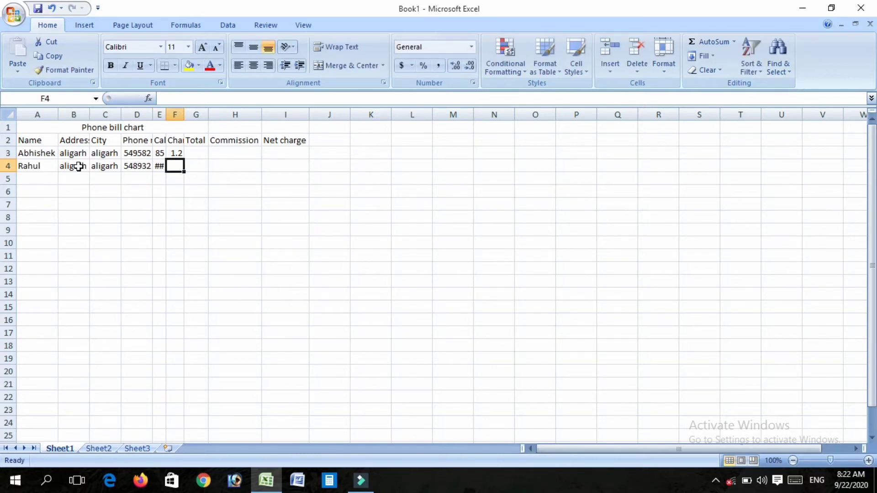
pyautogui.write('546')
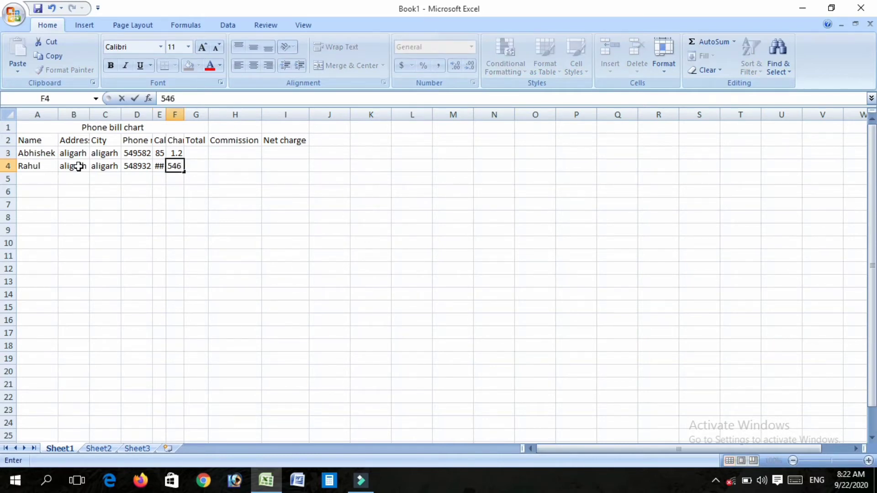
pyautogui.press('BackSpace')
pyautogui.press('BackSpace')
pyautogui.press('BackSpace')
pyautogui.write('1.10')
# Step: AutoFit the column widths to the second customer's record in A4 to F4
pyautogui.moveTo(25, 166); pyautogui.dragTo(182, 168)
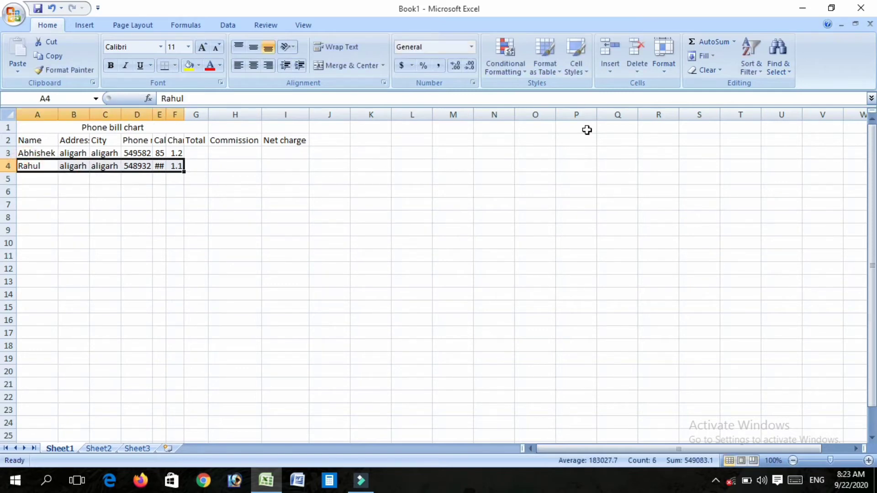
pyautogui.click(665, 51)
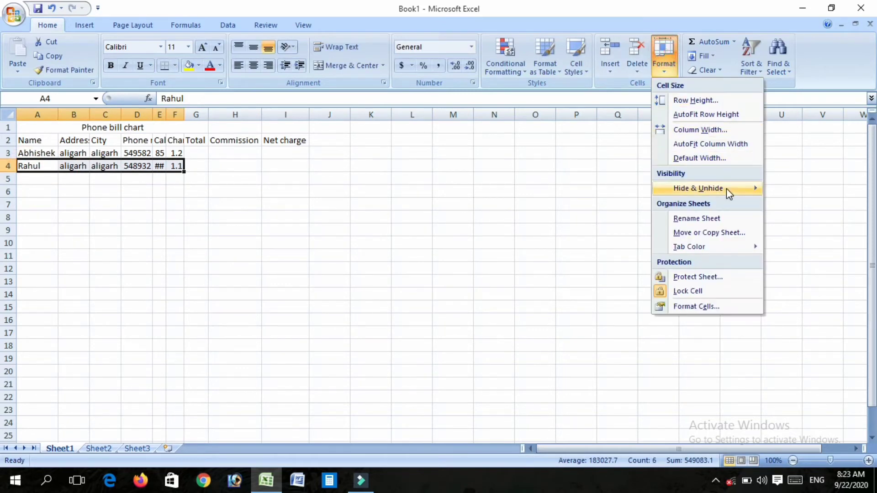
pyautogui.click(719, 144)
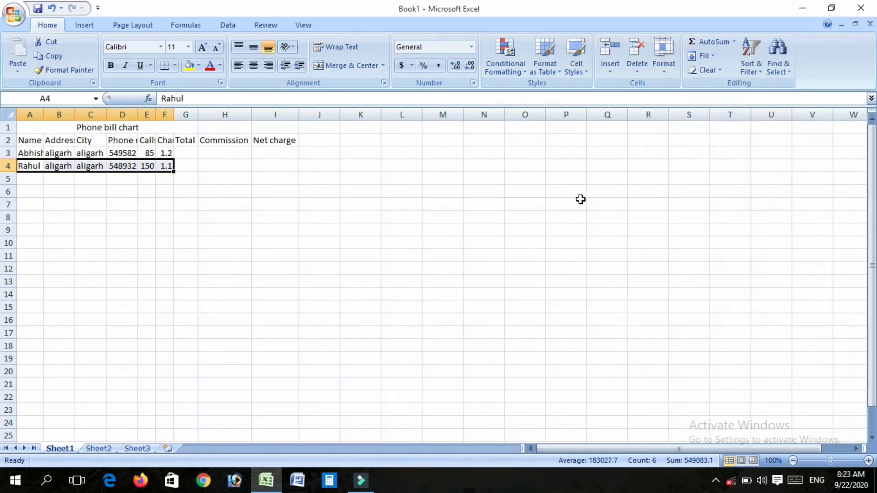
# Step: AutoFit the column widths to the headings and both customer records in A2 to I4
pyautogui.click(29, 176)
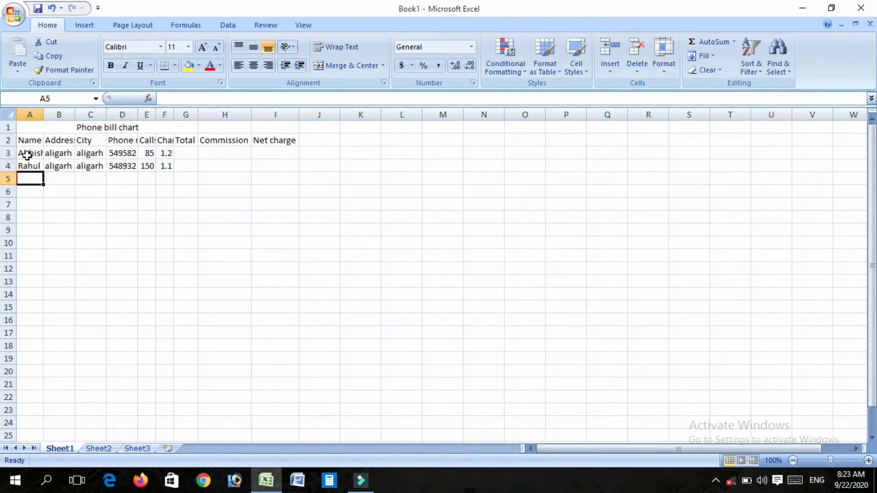
pyautogui.moveTo(20, 155); pyautogui.dragTo(254, 167)
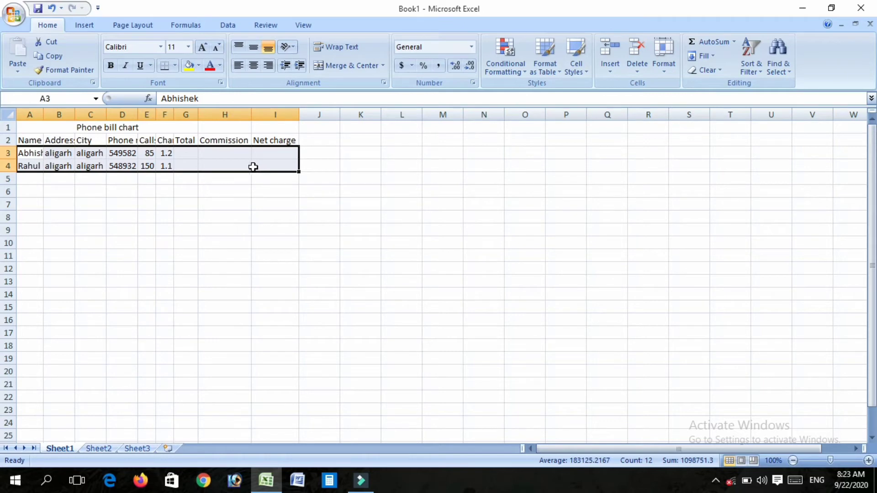
pyautogui.click(27, 138)
pyautogui.moveTo(56, 146); pyautogui.dragTo(264, 169)
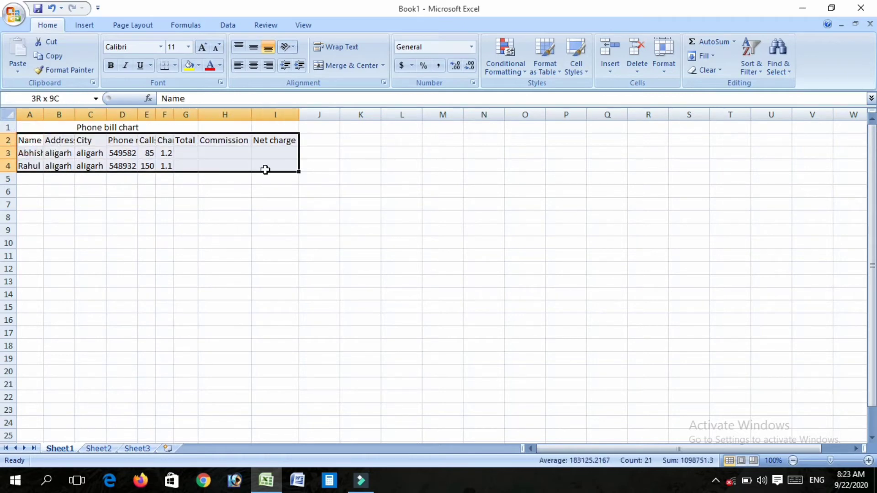
pyautogui.click(664, 53)
pyautogui.click(701, 143)
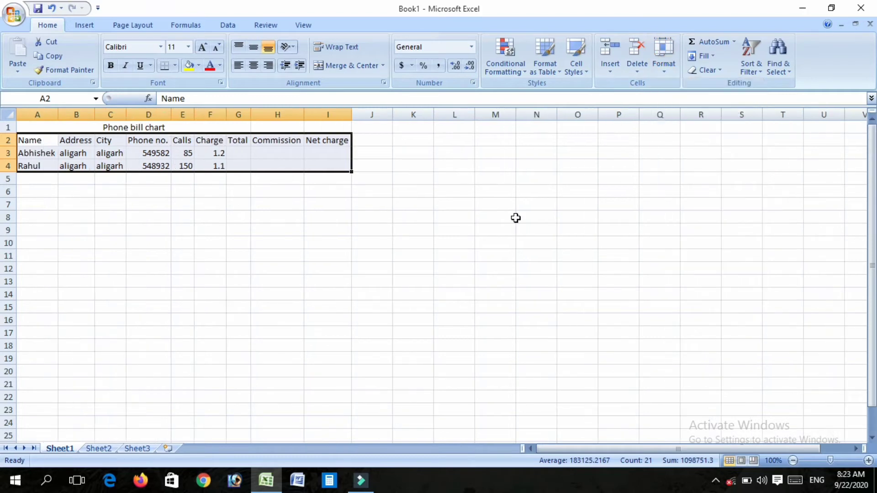
# Step: Fill the Name column from A4 down through A13 with the AutoFill series
pyautogui.click(36, 180)
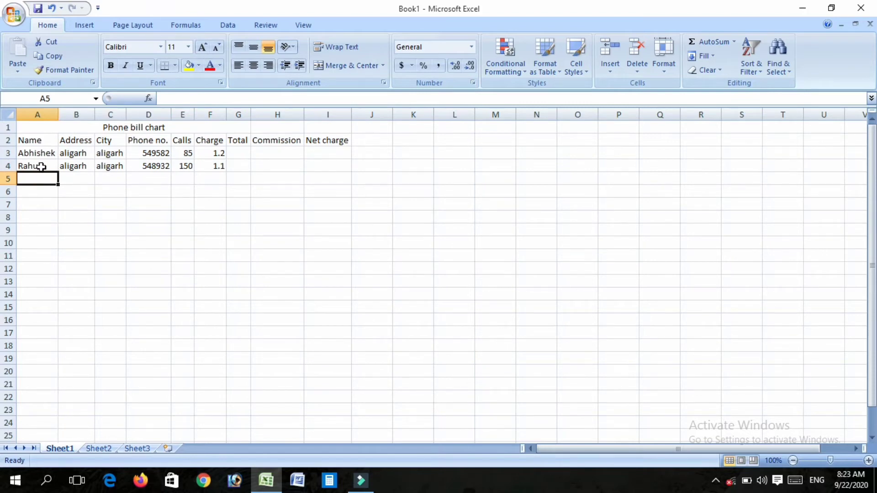
pyautogui.click(37, 168)
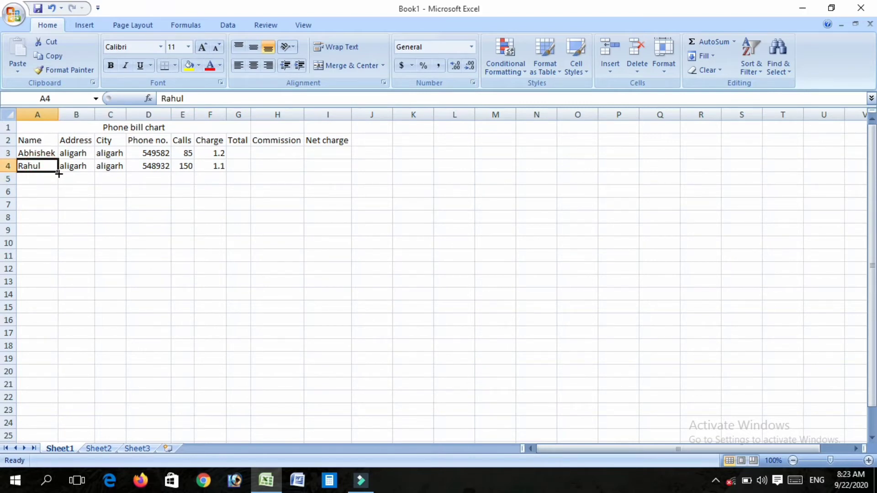
pyautogui.moveTo(59, 173); pyautogui.dragTo(51, 283)
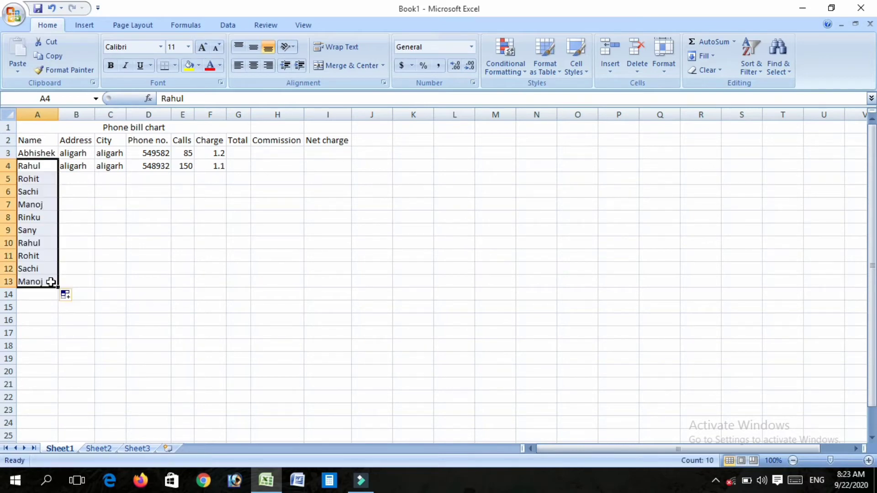
# Step: Enter kasaganj as the address in B5 and kasganj as the city in C5
pyautogui.click(77, 180)
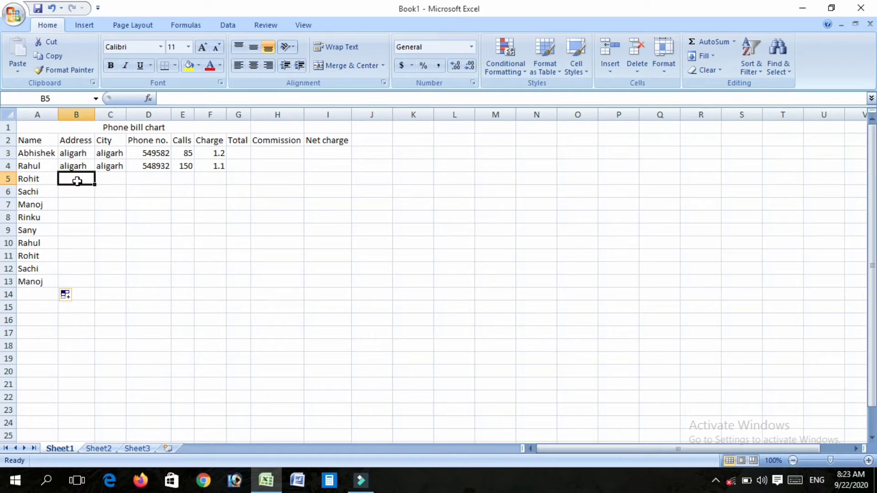
pyautogui.write('kas')
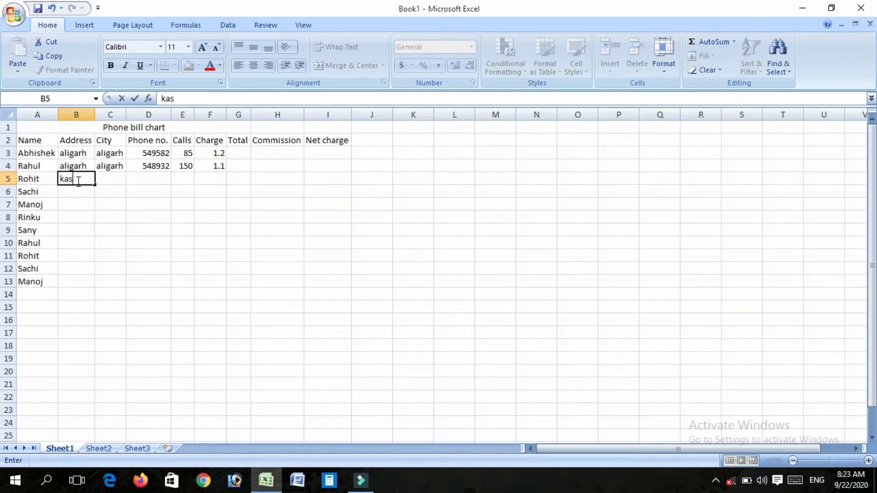
pyautogui.write('aganj')
pyautogui.click(113, 179)
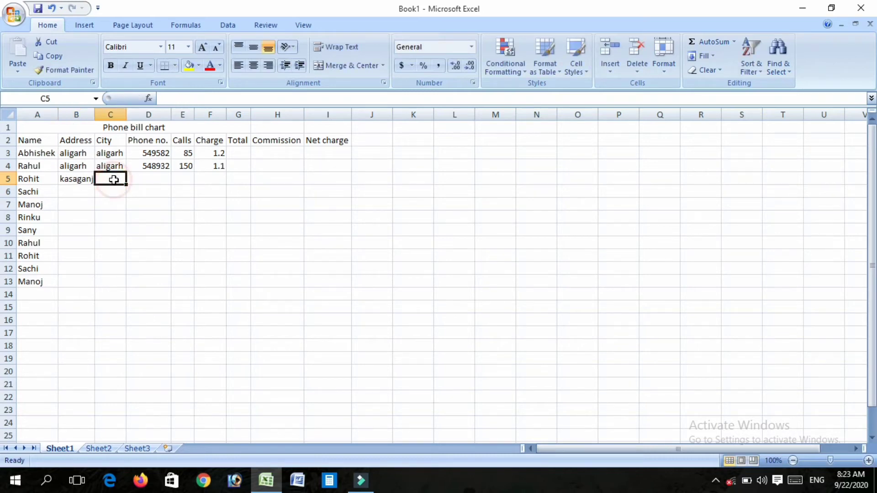
pyautogui.write('ka')
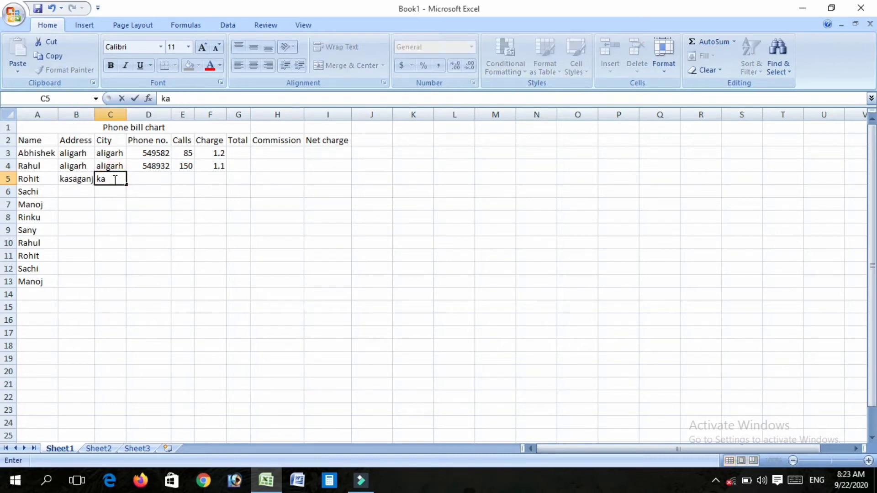
pyautogui.write('sagajn')
pyautogui.press('BackSpace')
pyautogui.press('BackSpace')
pyautogui.write('nj')
pyautogui.click(147, 181)
pyautogui.click(115, 181)
pyautogui.press('BackSpace')
pyautogui.press('Return')
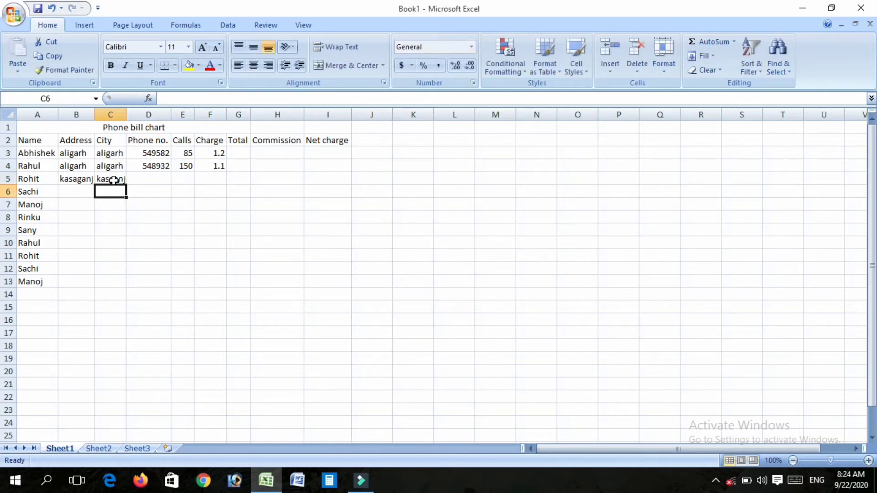
# Step: Enter the third customer's phone number in D5 and 145 as the calls in E5
pyautogui.click(151, 180)
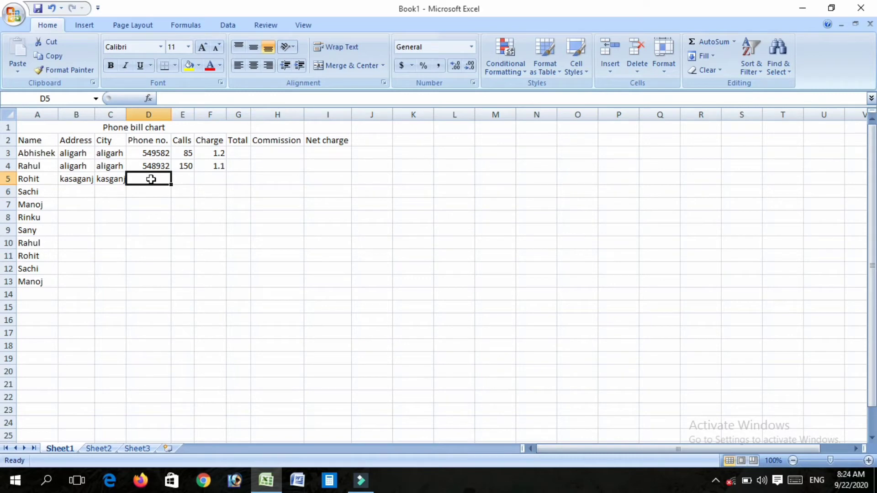
pyautogui.write('15416')
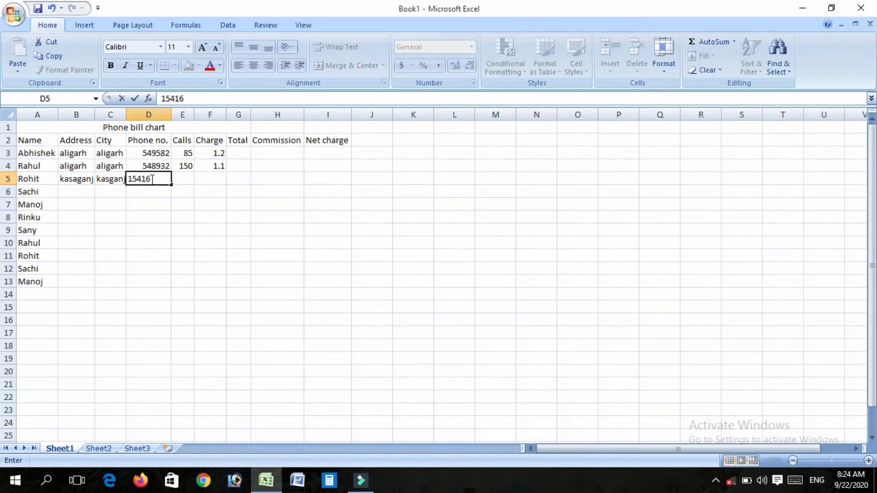
pyautogui.write('3')
pyautogui.click(190, 178)
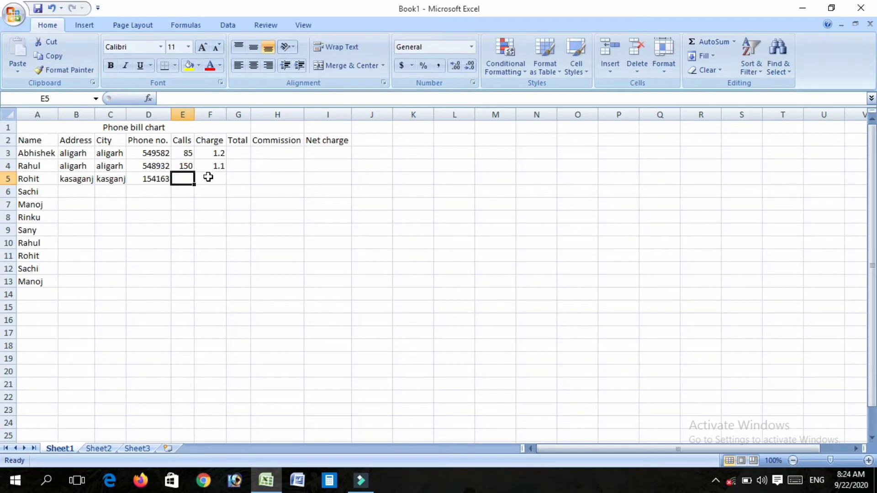
pyautogui.write('145')
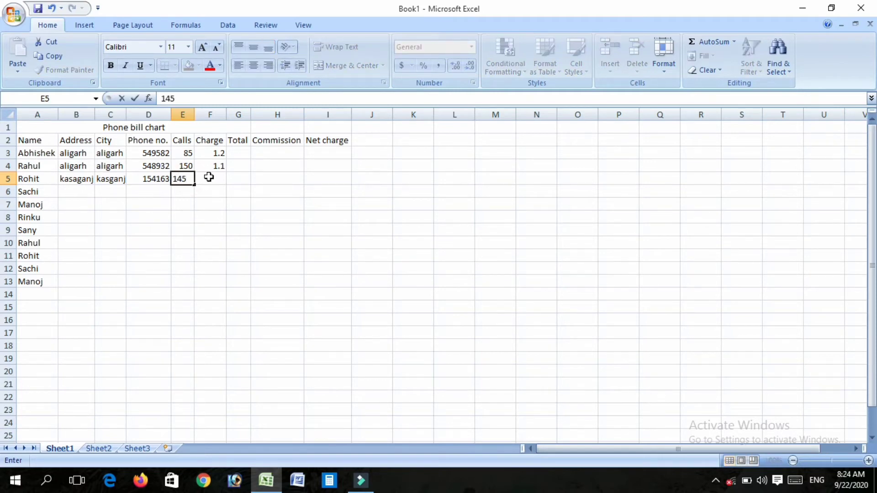
# Step: Enter 1.50 as the third customer's charge in F5
pyautogui.click(215, 177)
pyautogui.write('01')
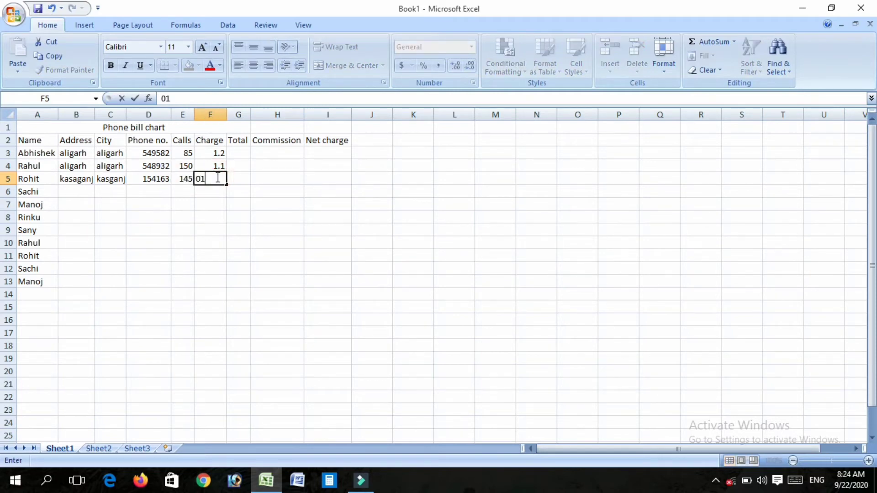
pyautogui.press('BackSpace')
pyautogui.press('BackSpace')
pyautogui.write('1.50')
pyautogui.click(199, 195)
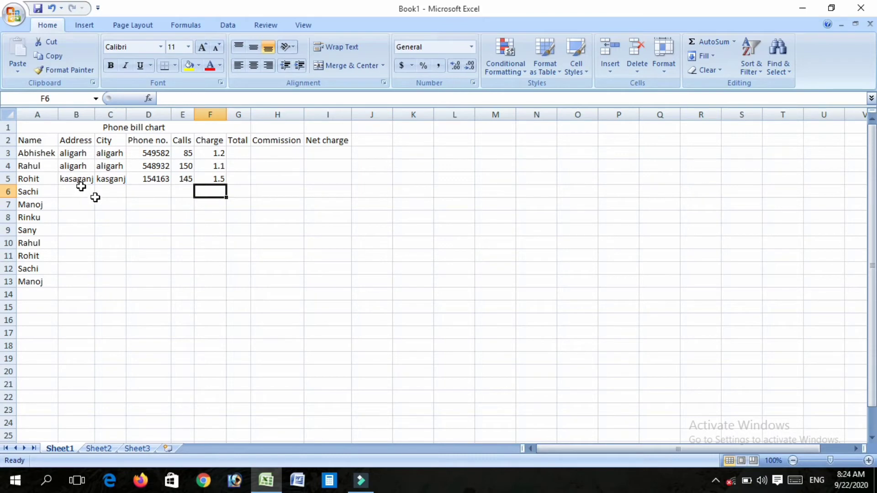
# Step: Enter a six-digit phone number for the fourth customer in D6
pyautogui.click(157, 189)
pyautogui.write('1')
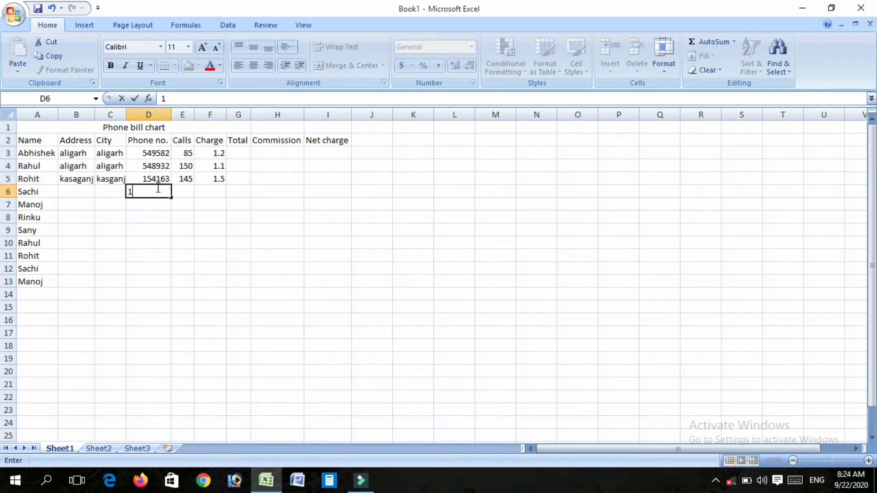
pyautogui.write('8460251')
pyautogui.press('Tab')
pyautogui.click(157, 187)
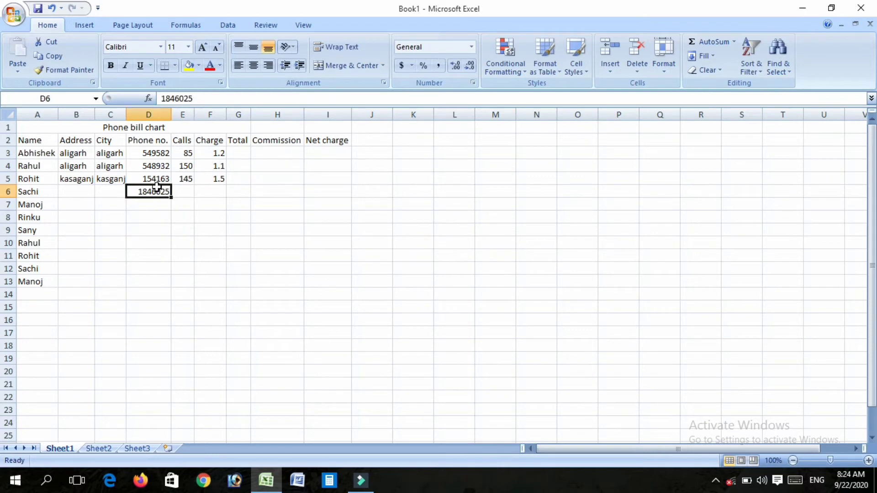
pyautogui.write('6262696')
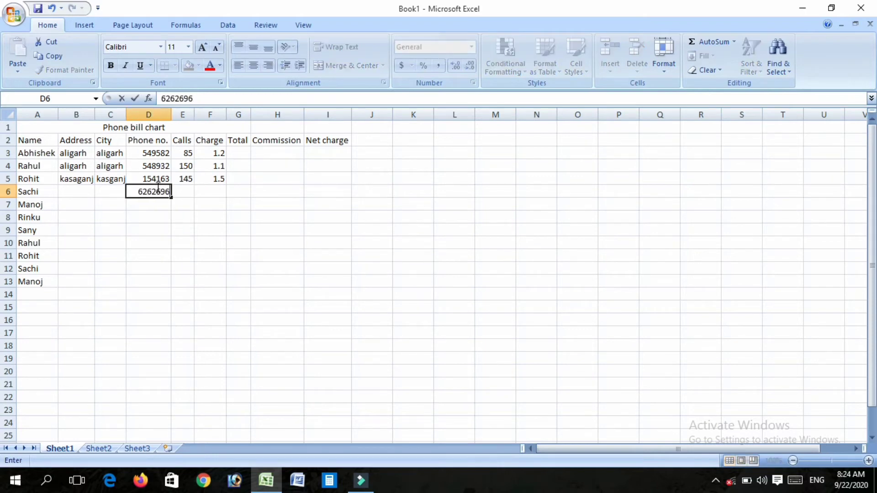
pyautogui.press('BackSpace')
pyautogui.press('Return')
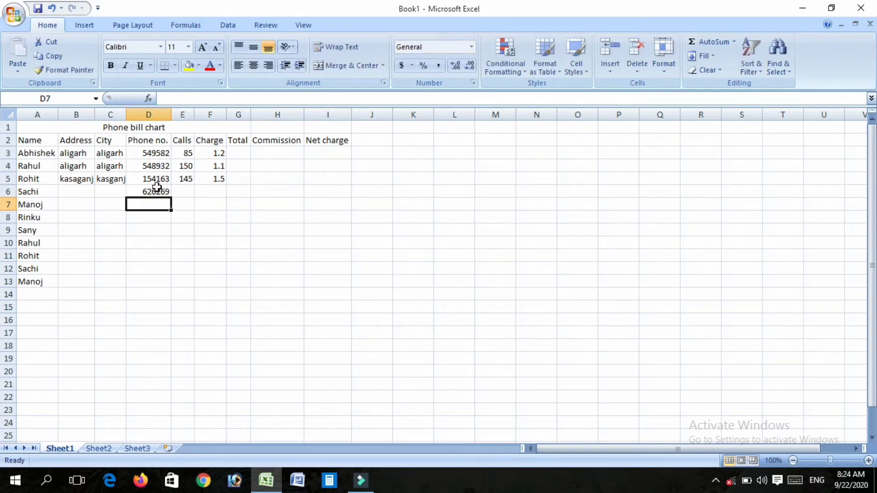
# Step: Enter six-digit phone numbers for the next two customers in D7 and D8
pyautogui.write('59593265')
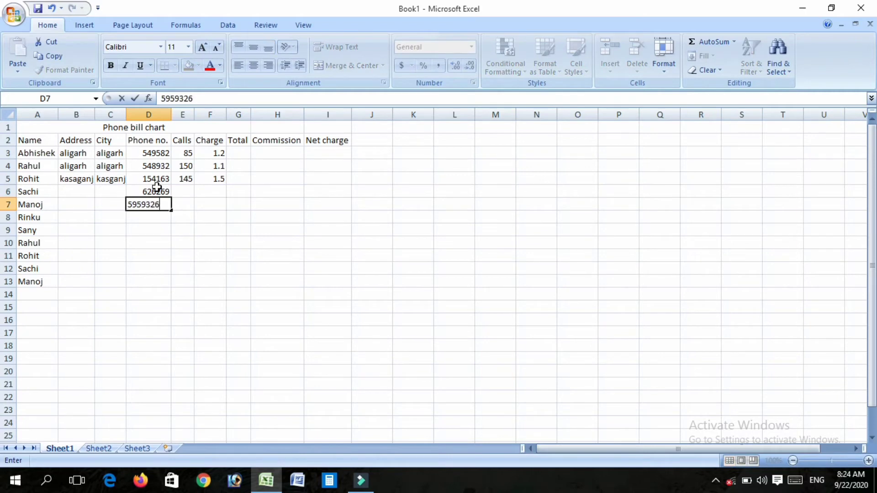
pyautogui.press('BackSpace')
pyautogui.press('BackSpace')
pyautogui.press('Return')
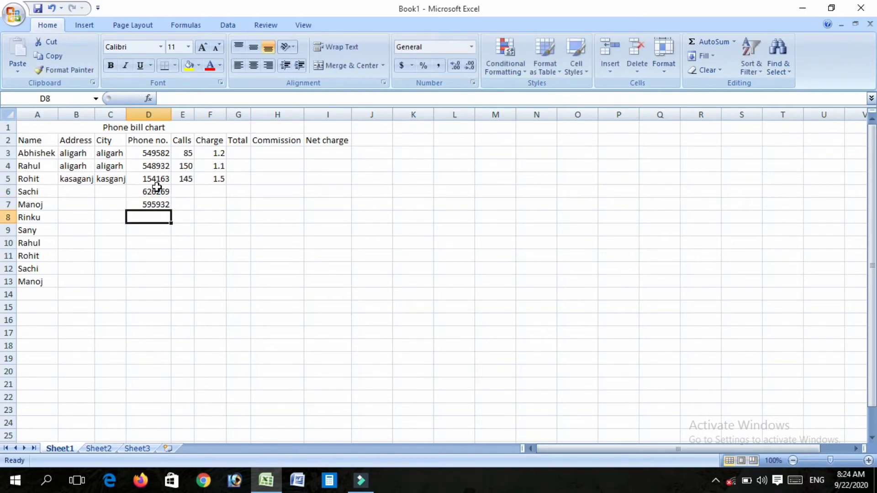
pyautogui.write('265')
pyautogui.press('Return')
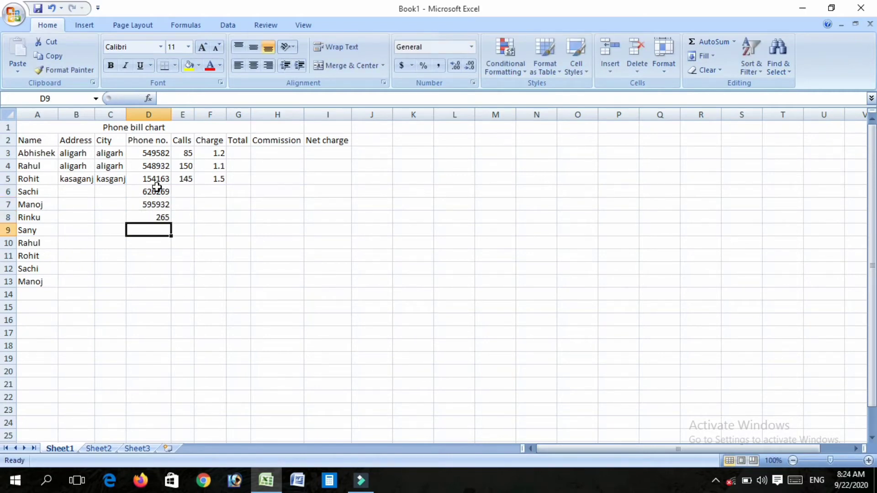
pyautogui.press('Up')
pyautogui.write('626459')
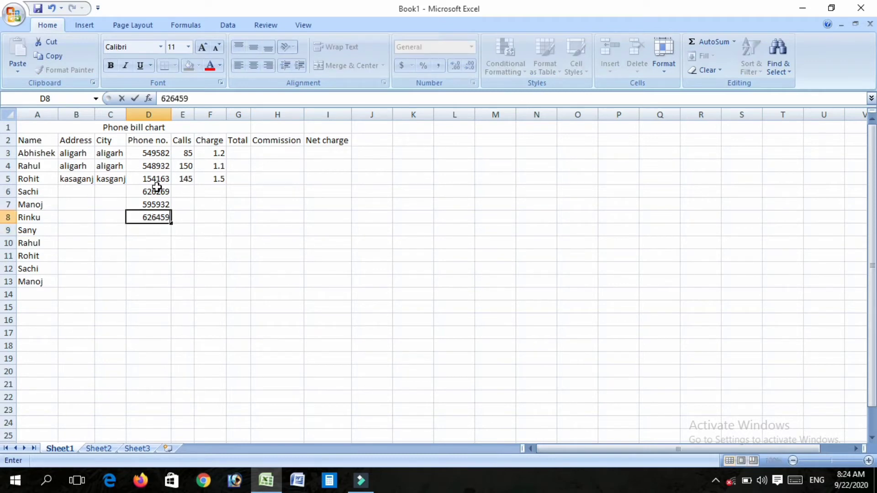
pyautogui.press('Return')
# Step: Enter phone numbers for the customers in rows 9 and 10 in D9 and D10
pyautogui.write('656623')
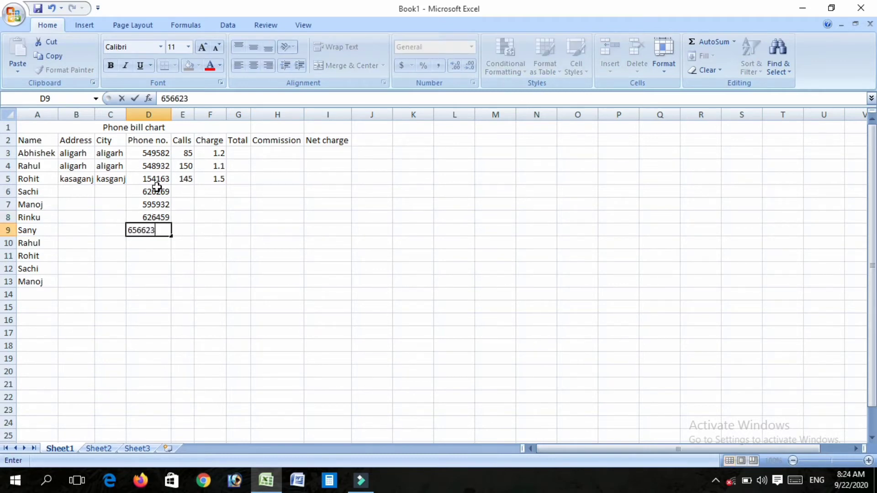
pyautogui.press('Return')
pyautogui.write('166')
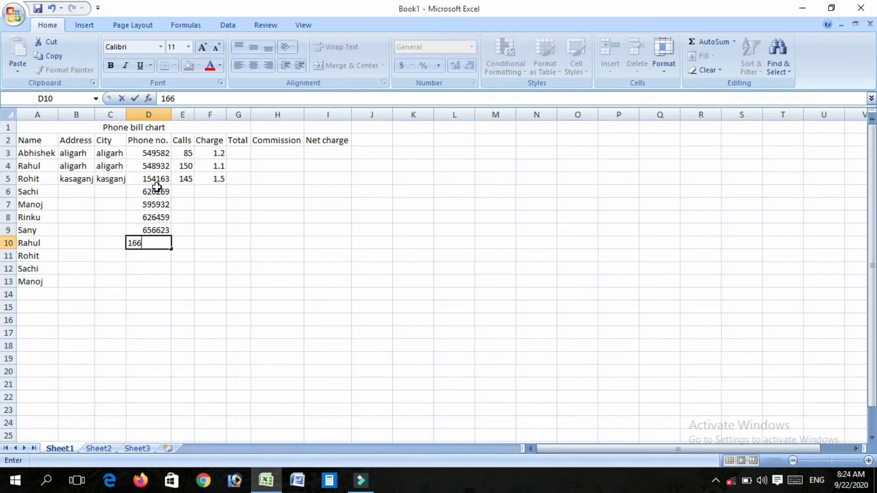
pyautogui.write('0515')
pyautogui.press('Return')
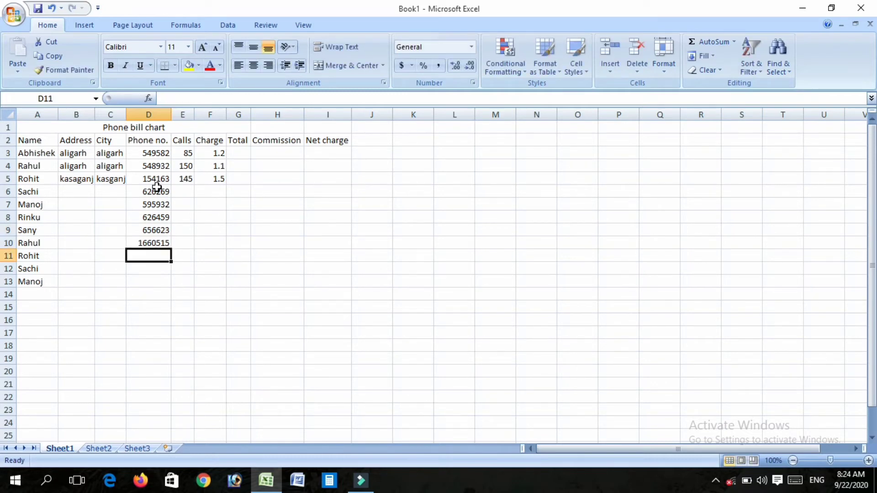
pyautogui.press('Up')
pyautogui.click(156, 190)
pyautogui.write('154')
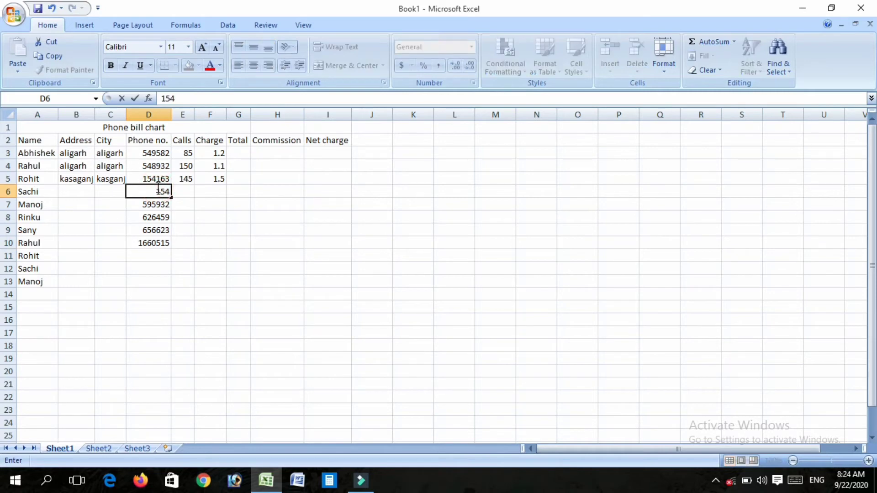
pyautogui.hotkey('ctrl', 'z')
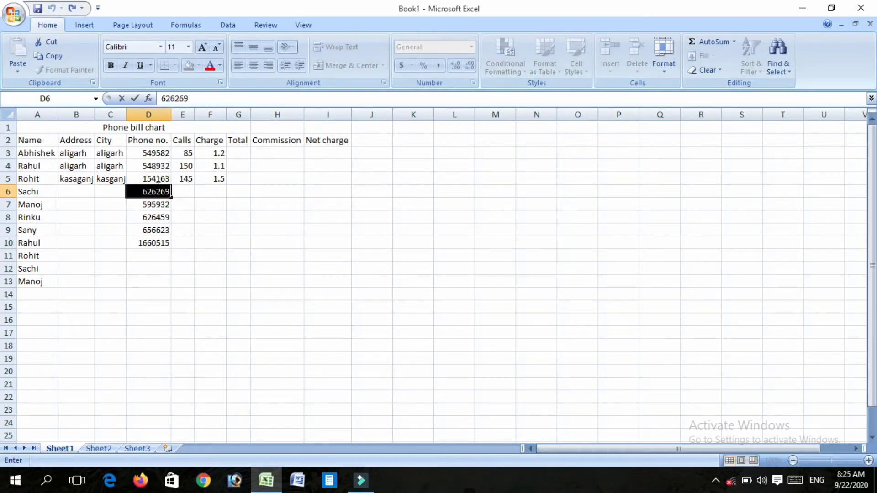
pyautogui.press('Return')
# Step: Replace the phone number in D10 with a six-digit one and enter another phone number in D11
pyautogui.press('Return')
pyautogui.press('Return')
pyautogui.press('Return')
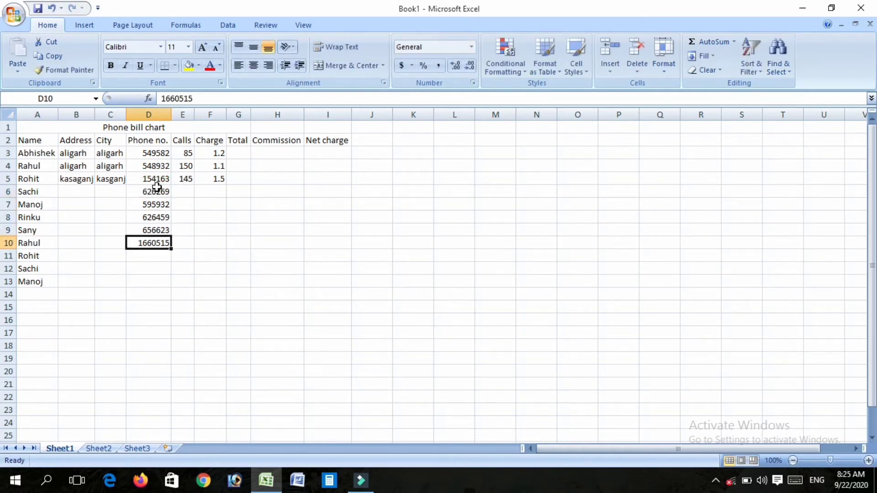
pyautogui.write('158484')
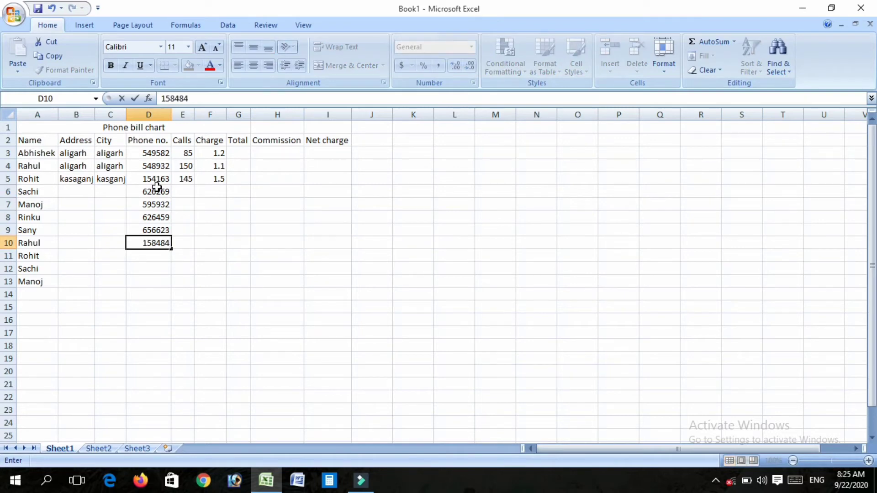
pyautogui.press('Return')
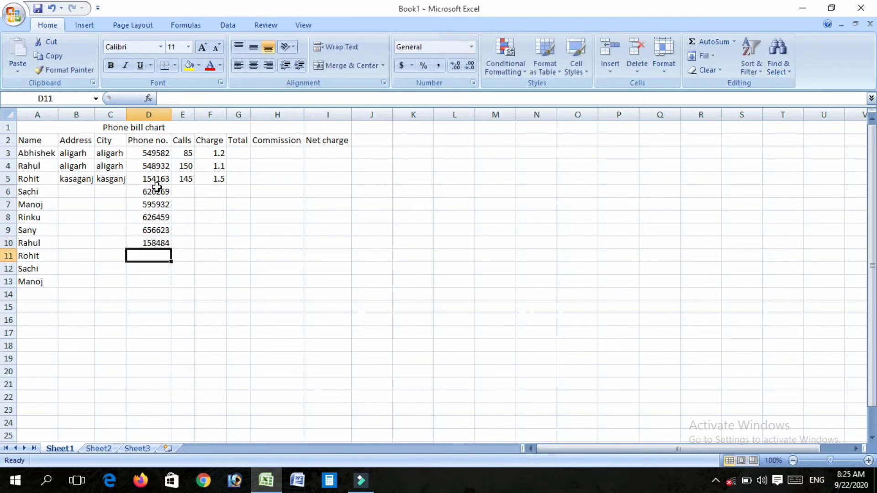
pyautogui.write('164949')
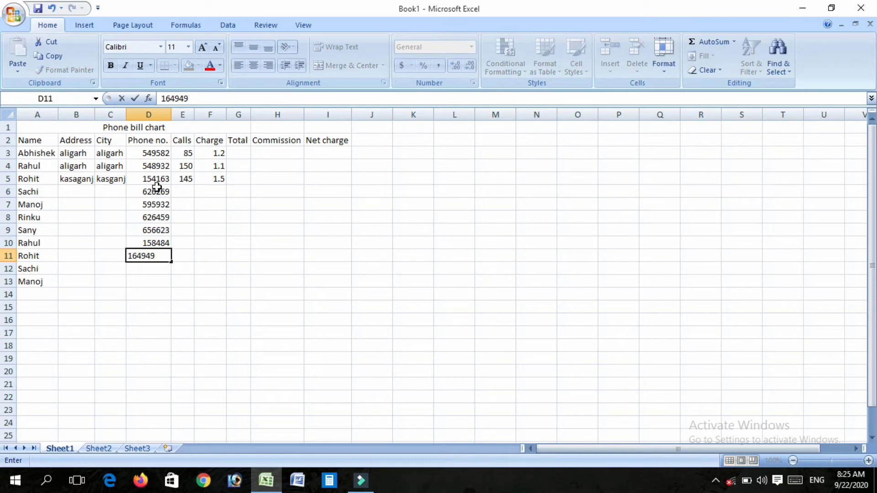
pyautogui.press('Tab')
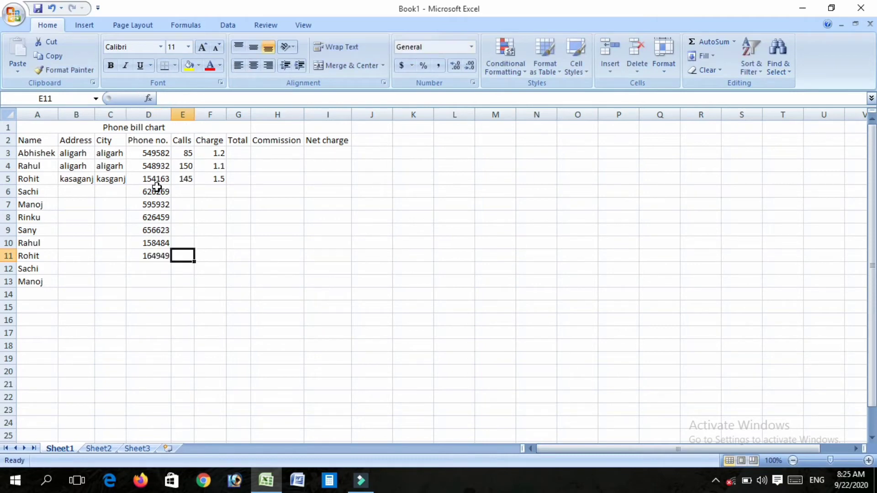
pyautogui.press('Return')
# Step: Enter a six-digit phone number in D12 and 5 in the Calls cell E12
pyautogui.write('55494')
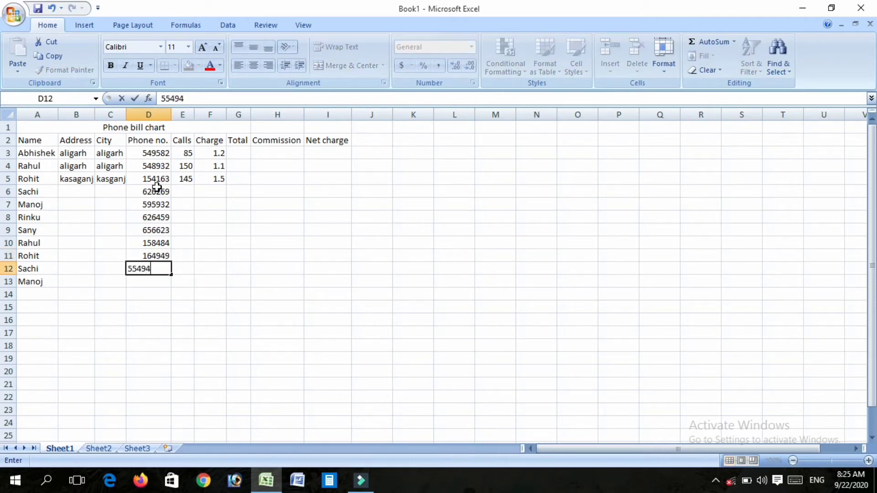
pyautogui.press('Tab')
pyautogui.press('Left')
pyautogui.write('559595')
pyautogui.press('Tab')
pyautogui.write('5')
pyautogui.press('Left')
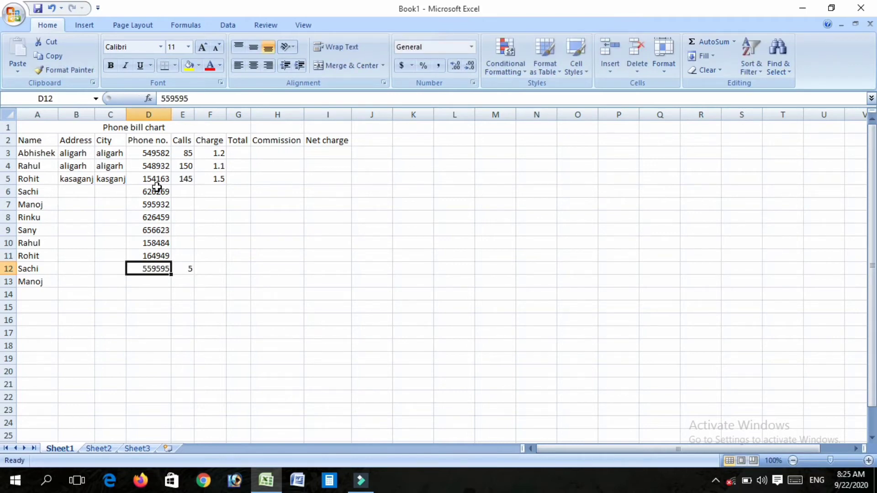
# Step: Enter a six-digit phone number for the last customer in D13
pyautogui.press('Down')
pyautogui.write('62656959')
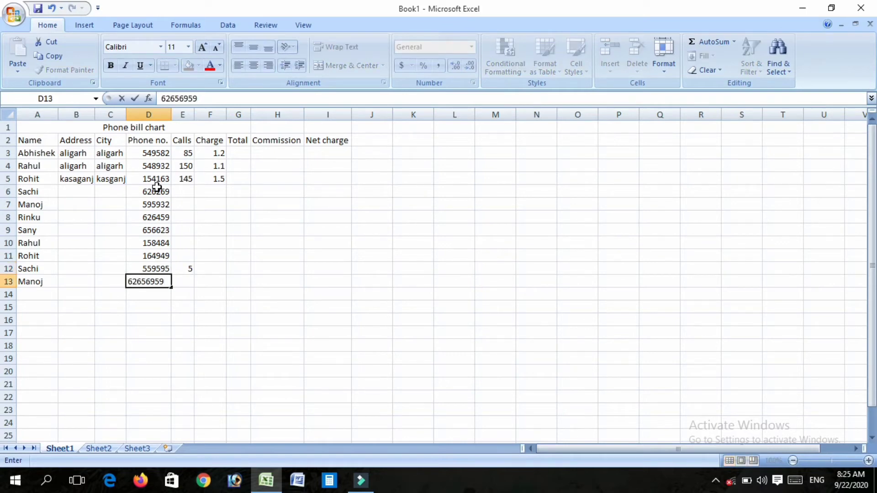
pyautogui.press('BackSpace')
pyautogui.press('BackSpace')
pyautogui.press('Return')
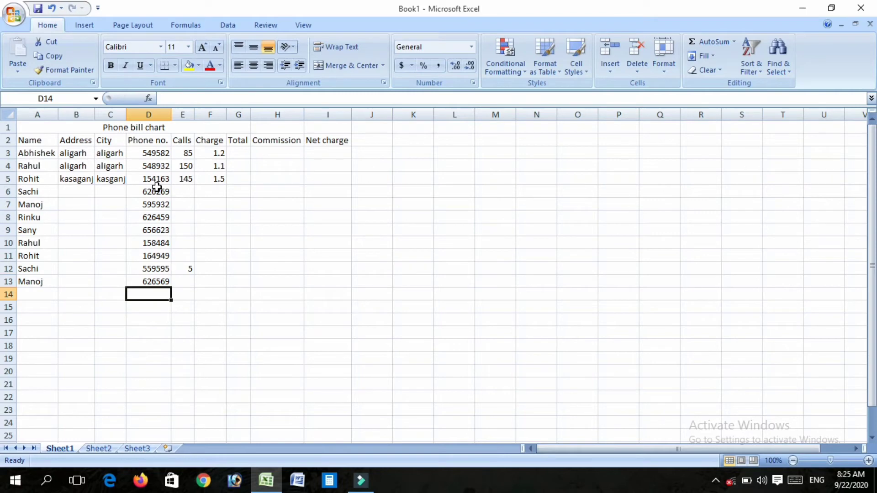
# Step: Enter aligarh as both the address and the city for the row 6 customer in B6 and C6
pyautogui.press('Up')
pyautogui.press('Up')
pyautogui.press('Up')
pyautogui.press('Up')
pyautogui.press('Left')
pyautogui.press('Left')
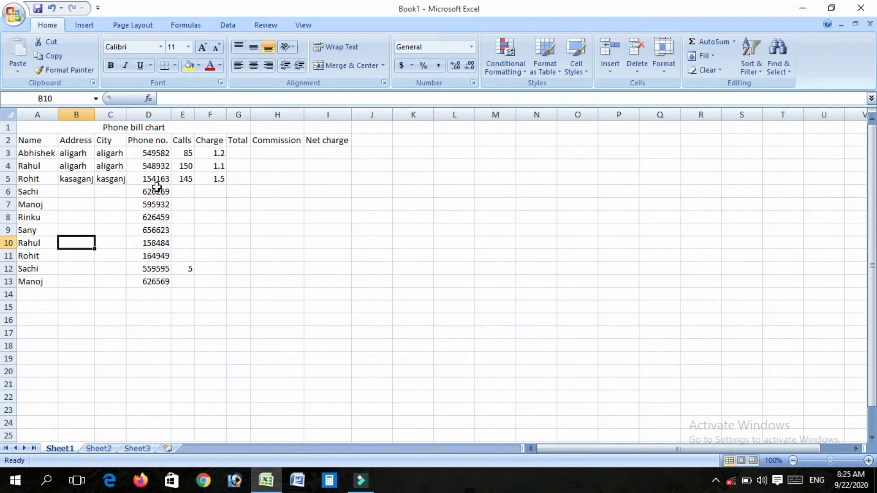
pyautogui.press('Up')
pyautogui.press('Up')
pyautogui.press('Up')
pyautogui.press('Up')
pyautogui.press('Up')
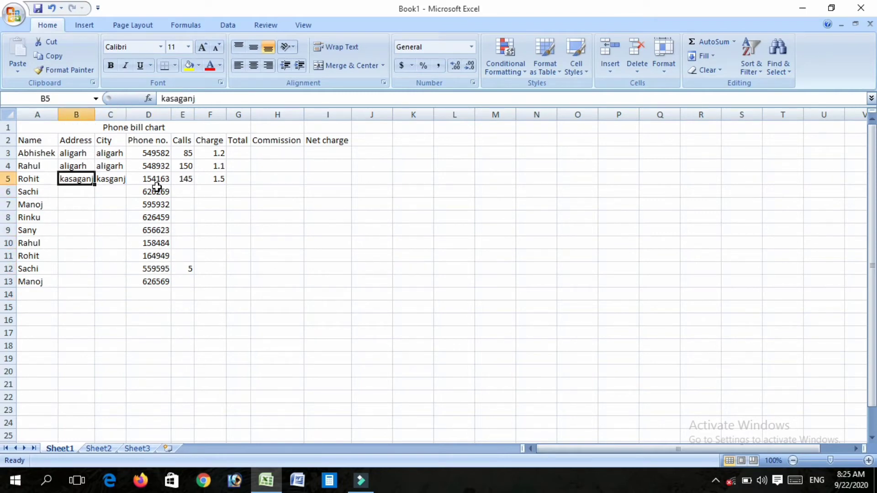
pyautogui.press('Down')
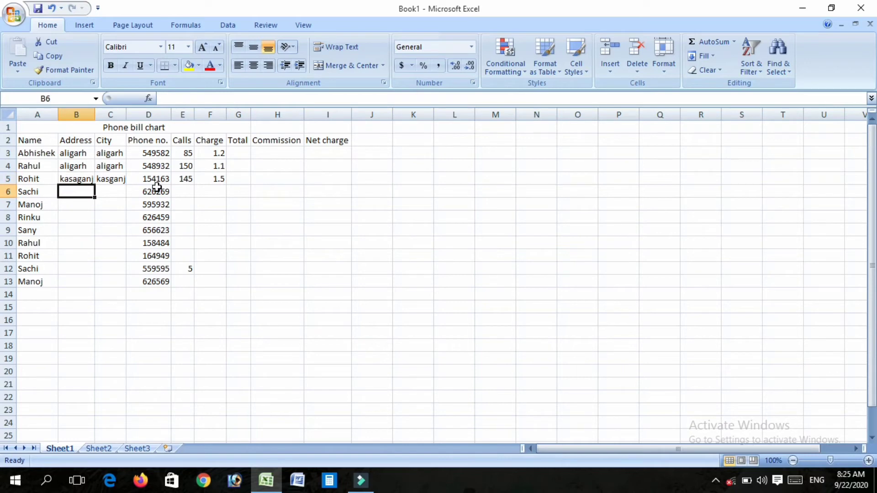
pyautogui.write('ali')
pyautogui.click(103, 195)
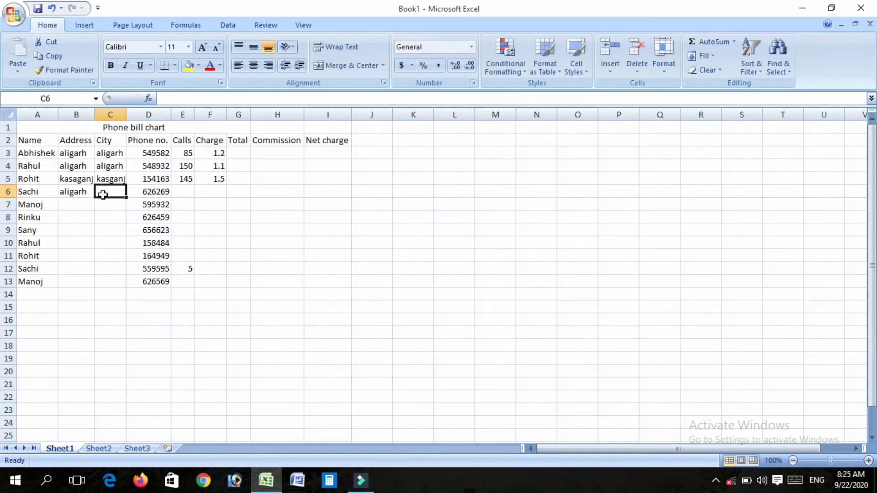
pyautogui.write('aligarh')
pyautogui.press('Return')
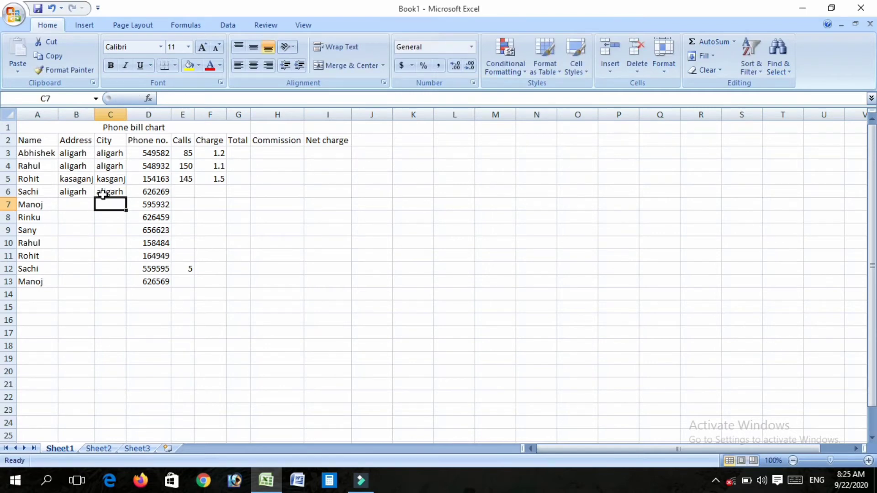
# Step: Enter kasaganj as the address in B7 and kasganj as the city in C7
pyautogui.press('Left')
pyautogui.write('ka')
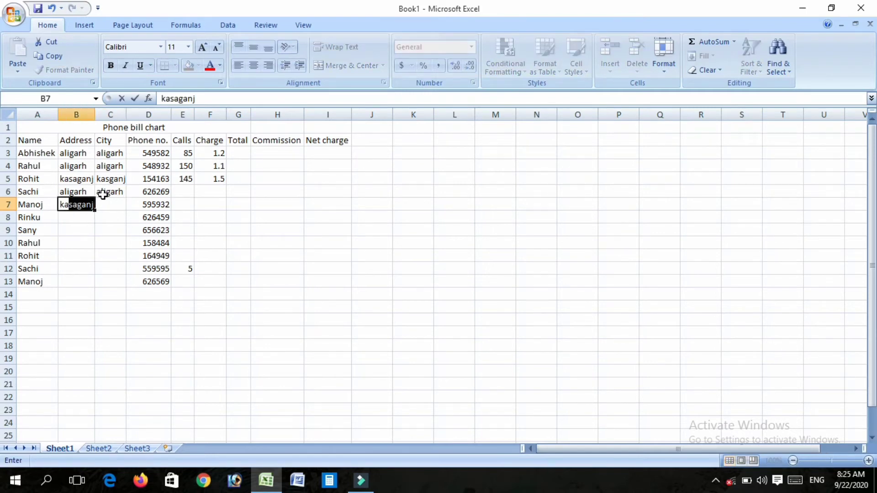
pyautogui.press('Tab')
pyautogui.write('s')
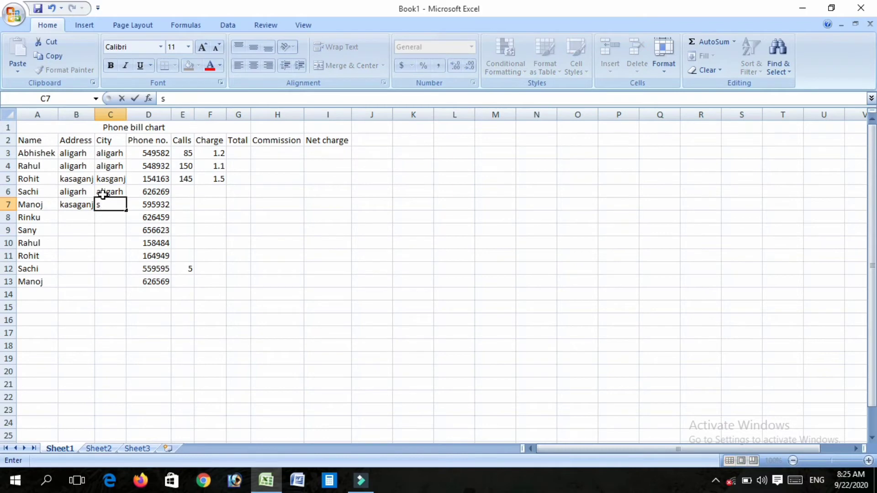
pyautogui.press('BackSpace')
pyautogui.write('kasganj')
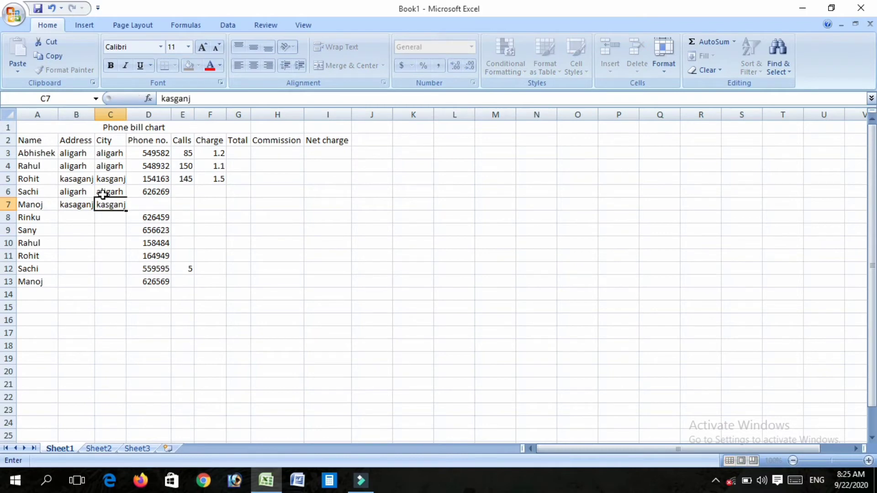
pyautogui.press('Return')
# Step: Enter kasaganj in the Address column for rows 8 and 9
pyautogui.press('Left')
pyautogui.write('eta')
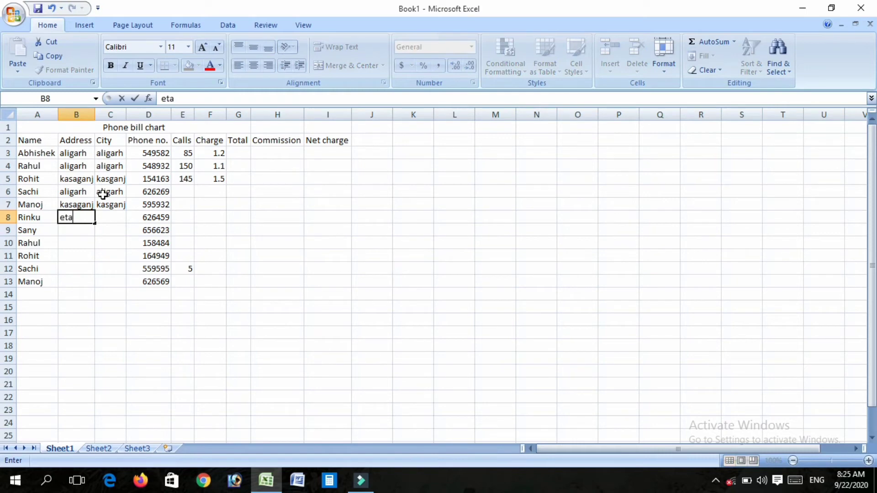
pyautogui.write('h')
pyautogui.press('BackSpace')
pyautogui.press('BackSpace')
pyautogui.press('BackSpace')
pyautogui.press('BackSpace')
pyautogui.write('ka')
pyautogui.press('Return')
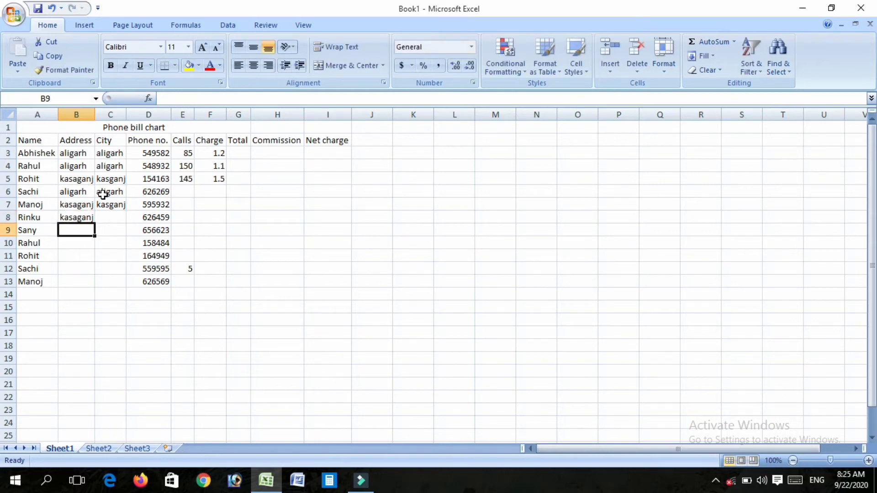
pyautogui.write('ka')
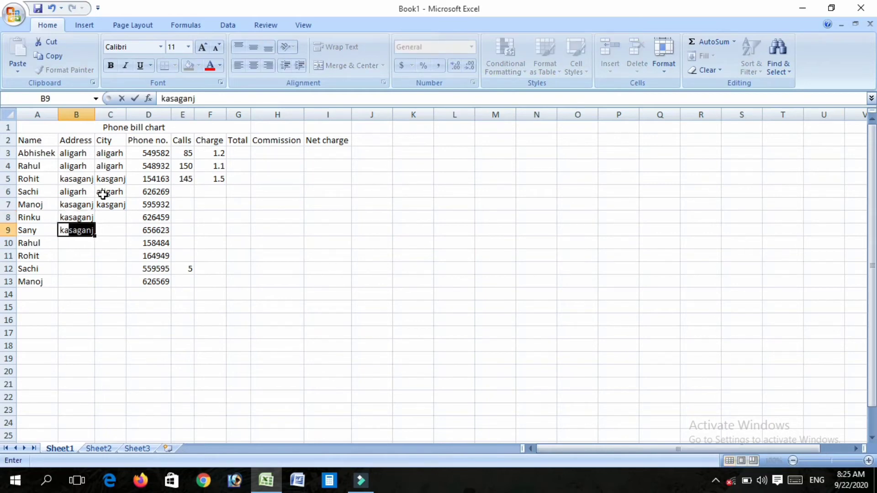
pyautogui.press('Return')
# Step: Enter kasganj in the City column for rows 8 and 9
pyautogui.press('Right')
pyautogui.press('Up')
pyautogui.press('Up')
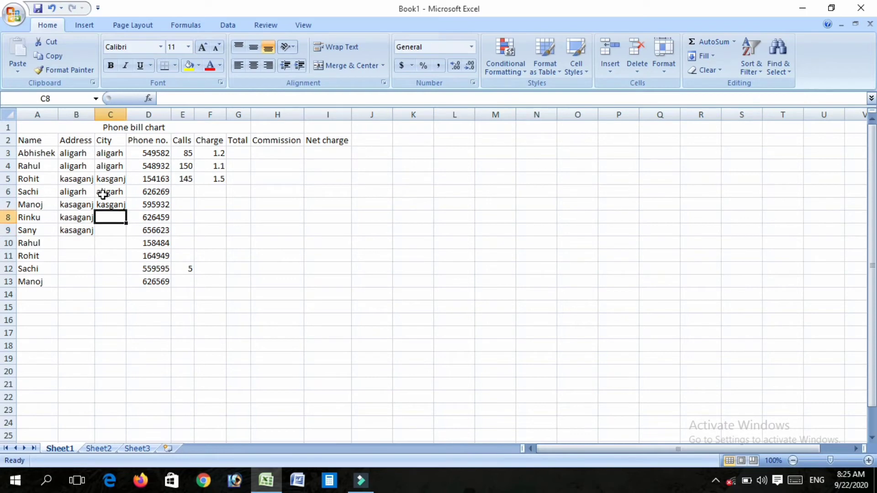
pyautogui.write('kasganj')
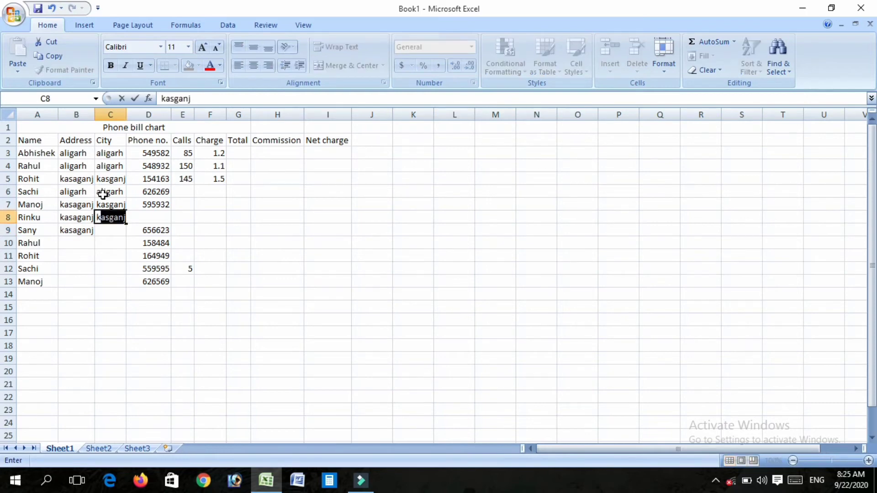
pyautogui.press('Return')
pyautogui.write('kasganj')
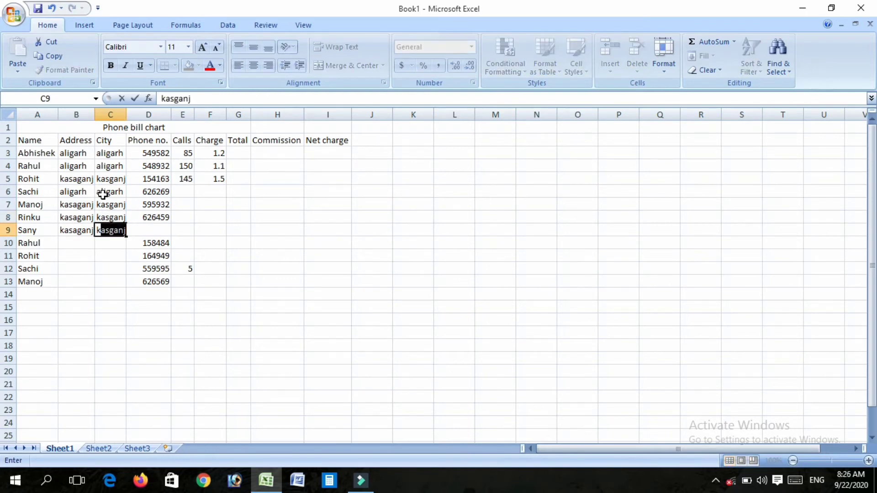
pyautogui.press('Return')
# Step: Enter aligarh as the address for the last four customers in B10 through B13
pyautogui.press('Left')
pyautogui.write('ali')
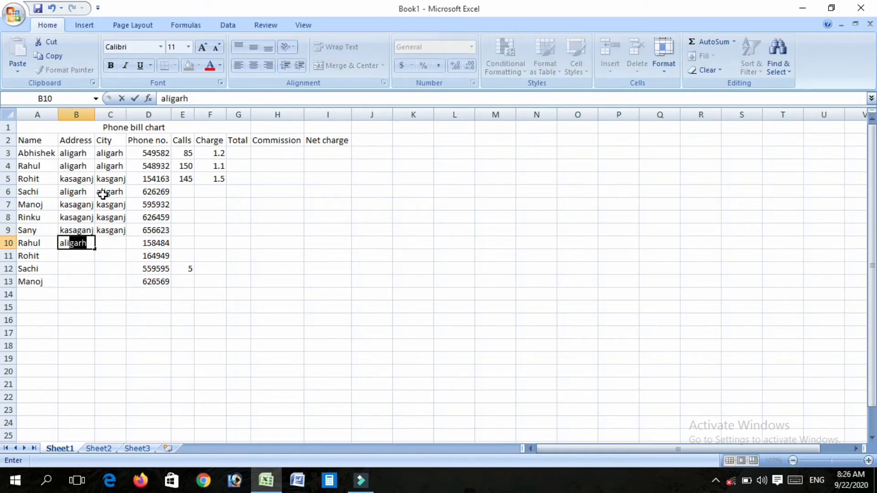
pyautogui.press('Return')
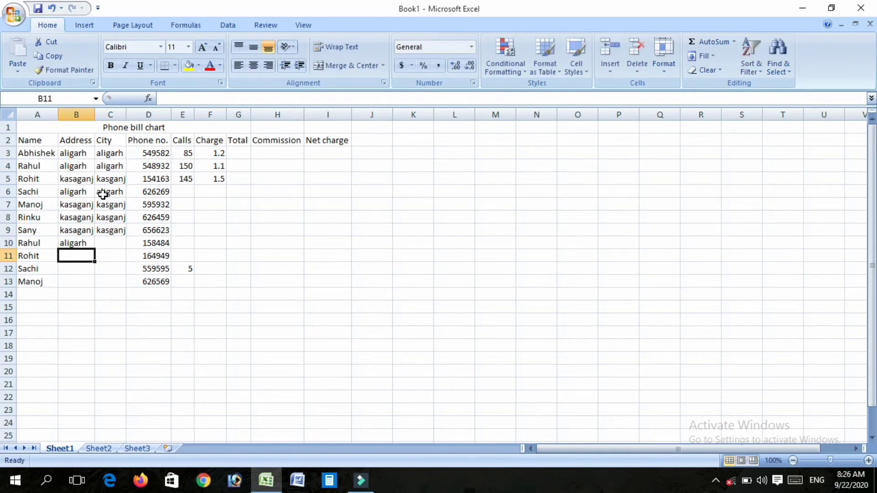
pyautogui.write('ali')
pyautogui.press('Return')
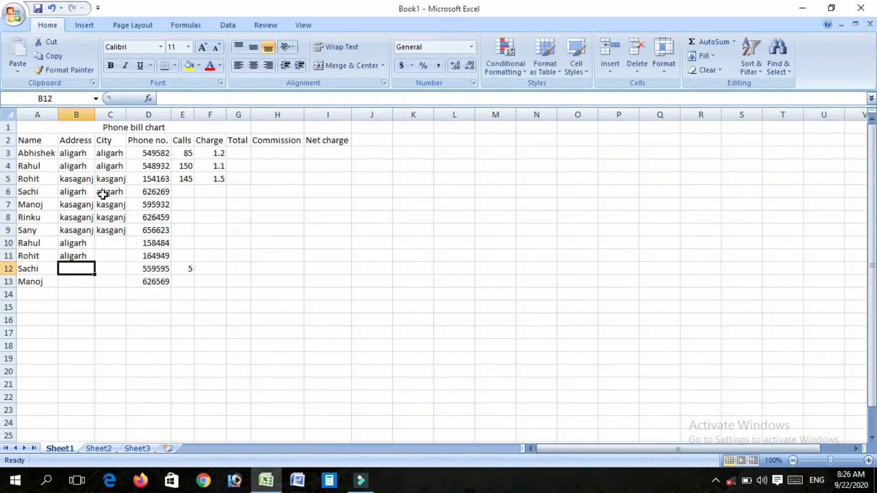
pyautogui.write('ali')
pyautogui.press('Return')
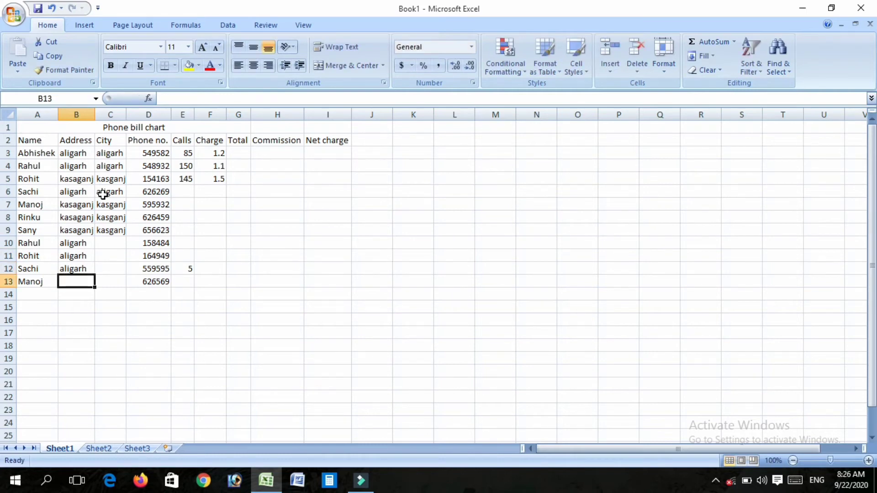
pyautogui.write('ali')
pyautogui.press('Return')
# Step: Enter aligarh as the city for the last four customers in C10 through C13
pyautogui.press('Up')
pyautogui.press('Up')
pyautogui.press('Up')
pyautogui.press('Right')
pyautogui.press('Up')
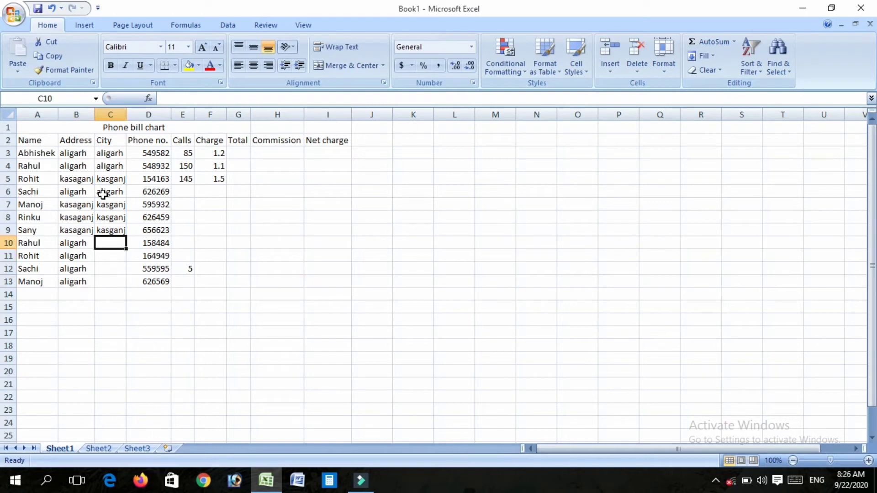
pyautogui.write('a')
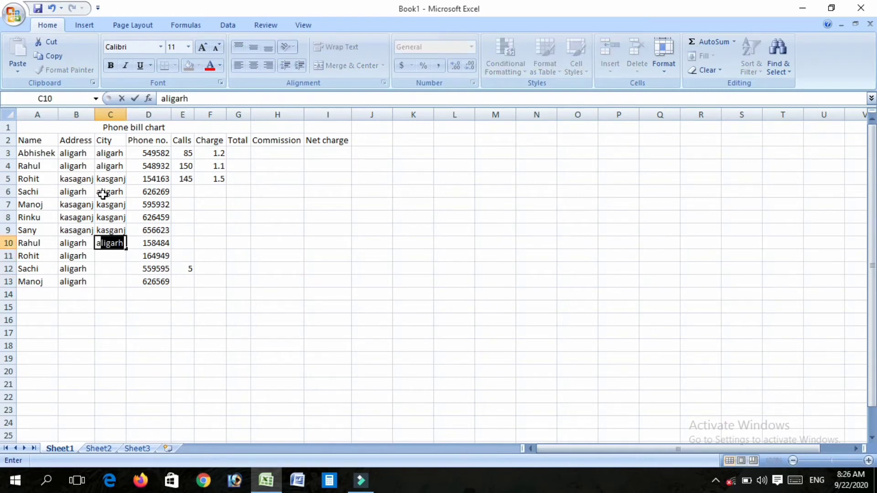
pyautogui.press('BackSpace')
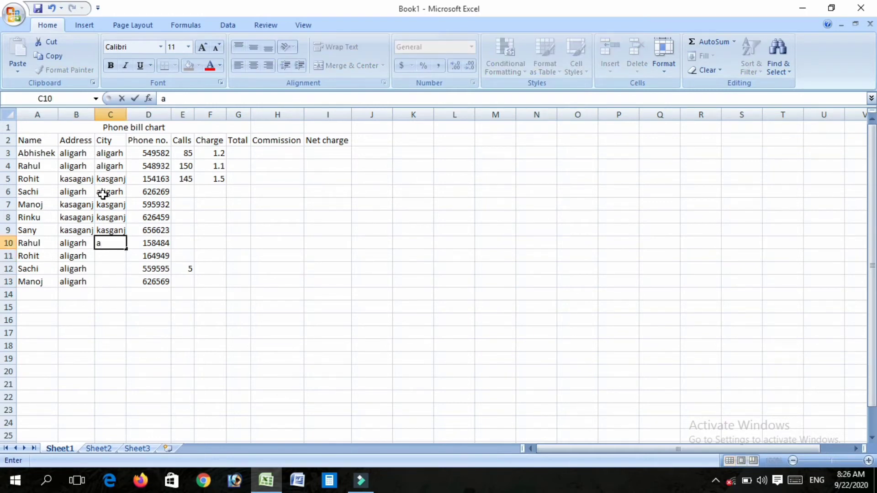
pyautogui.press('BackSpace')
pyautogui.write('arh')
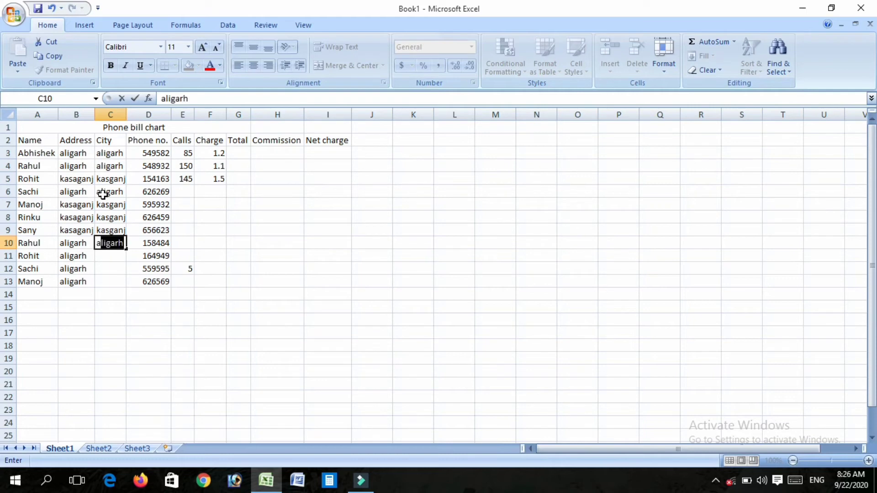
pyautogui.press('Return')
pyautogui.write('a')
pyautogui.press('Return')
pyautogui.write('arh')
pyautogui.press('Return')
pyautogui.write('a')
pyautogui.press('Return')
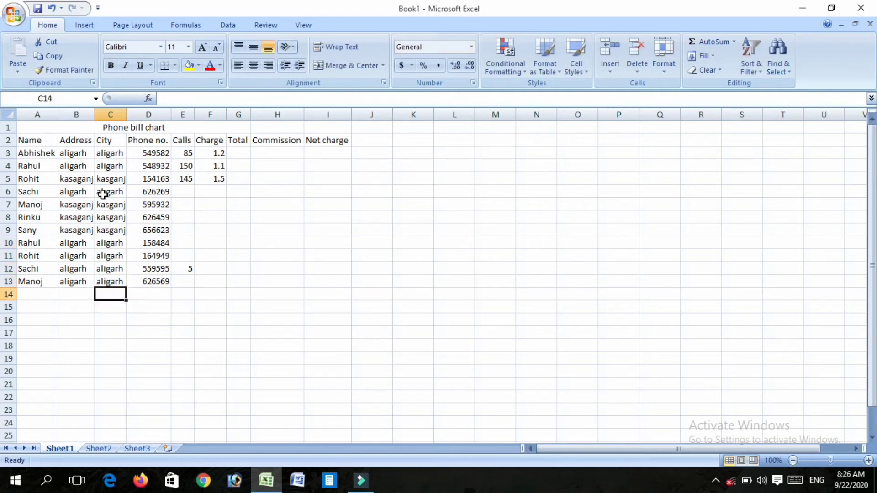
# Step: Enter 859 in E6 and 548 in E7 of the Calls column
pyautogui.press('Up')
pyautogui.press('Up')
pyautogui.press('Up')
pyautogui.press('Up')
pyautogui.press('Up')
pyautogui.press('Up')
pyautogui.press('Up')
pyautogui.press('Up')
pyautogui.press('Up')
pyautogui.press('Up')
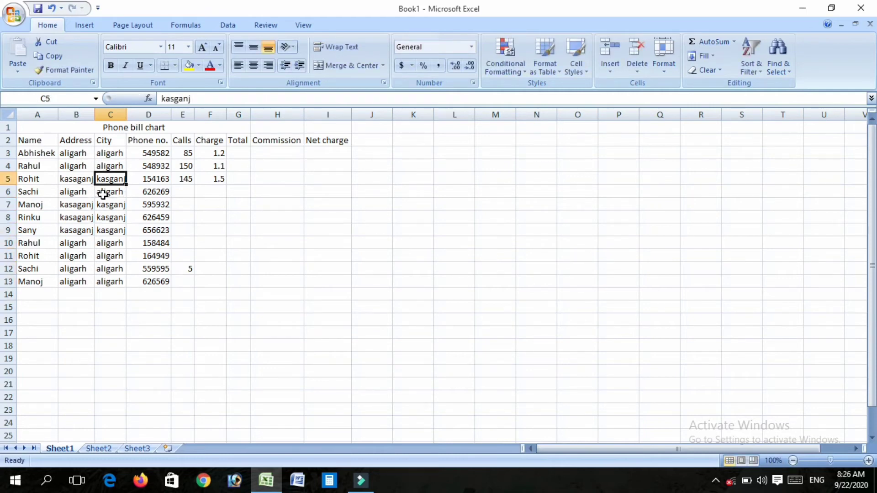
pyautogui.press('Right')
pyautogui.press('Right')
pyautogui.press('Down')
pyautogui.press('Down')
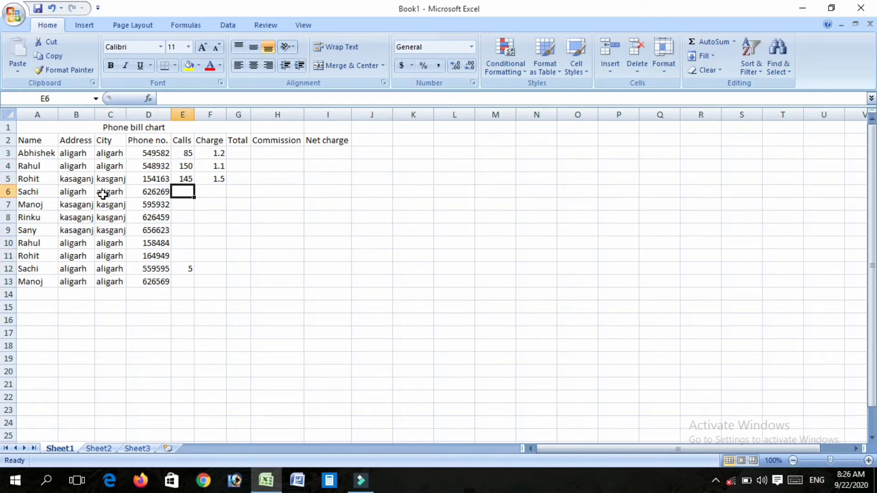
pyautogui.write('859')
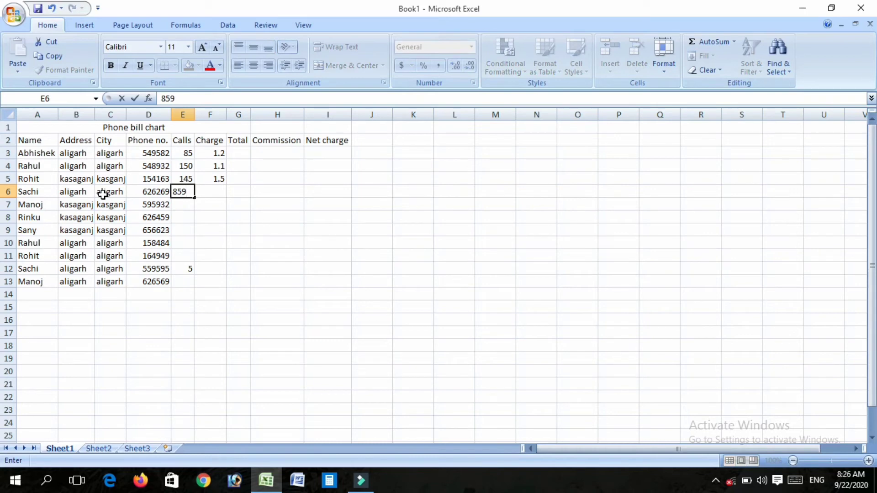
pyautogui.press('Return')
pyautogui.write('5484')
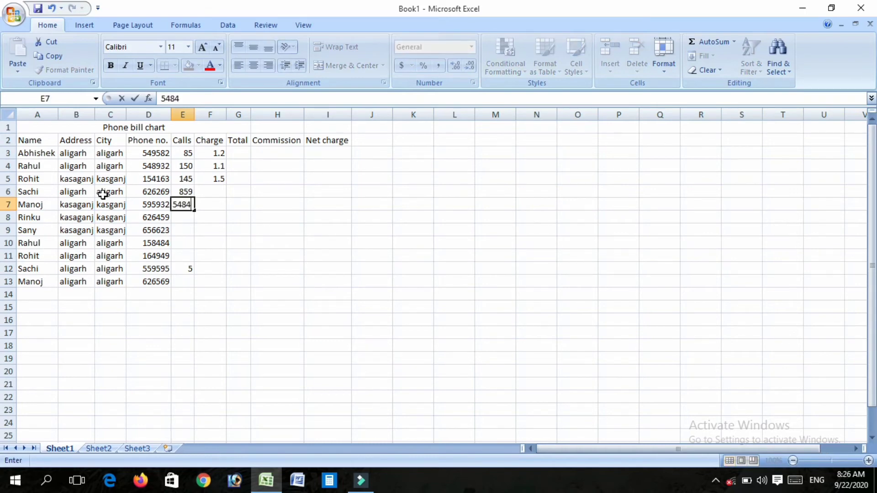
pyautogui.press('BackSpace')
pyautogui.press('Return')
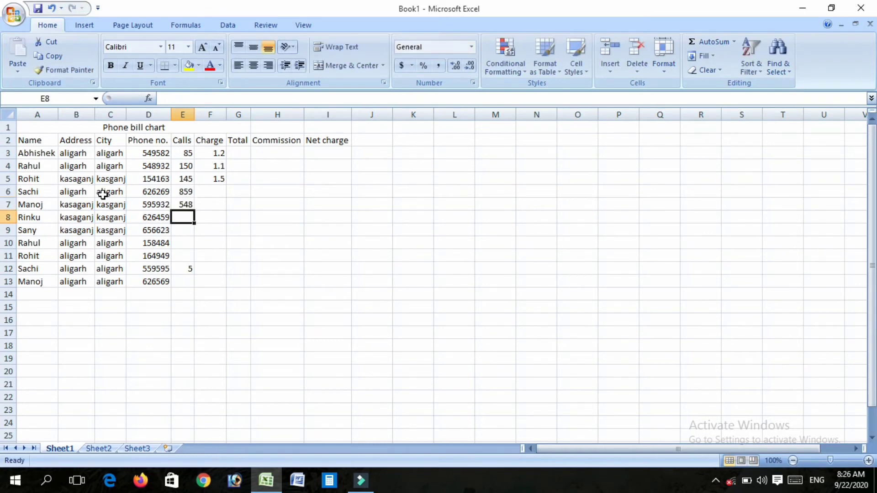
# Step: Enter 159 in E8 and 499 in E9 of the Calls column
pyautogui.write('159')
pyautogui.press('Return')
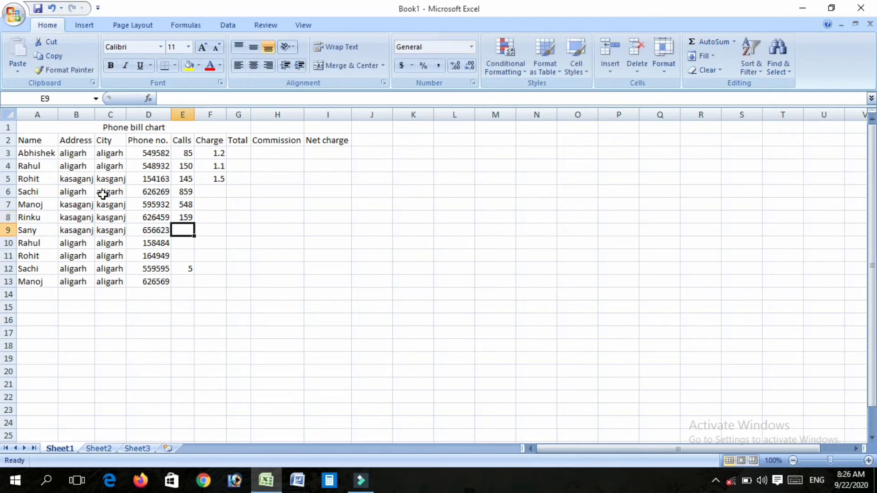
pyautogui.write('499')
pyautogui.press('Return')
pyautogui.write('61659')
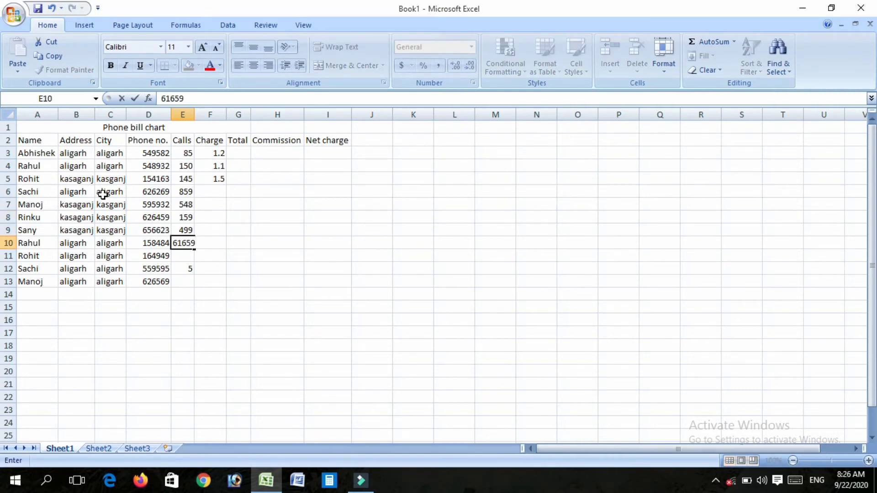
pyautogui.press('Return')
pyautogui.write('6')
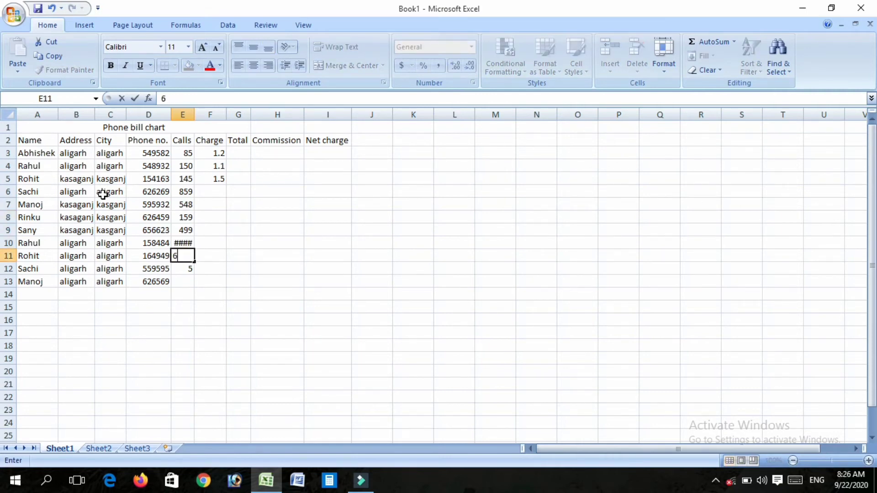
pyautogui.press('Up')
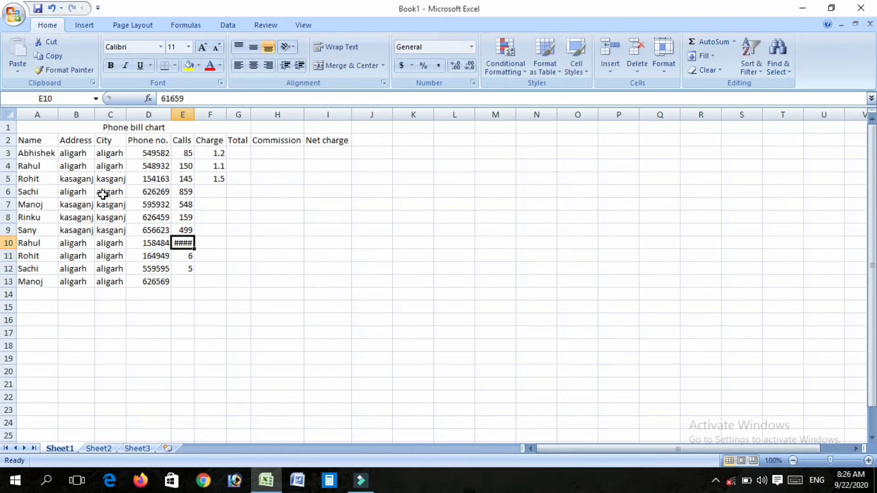
# Step: Set the Calls values to 646 in E10 and 321 in E11
pyautogui.write('646')
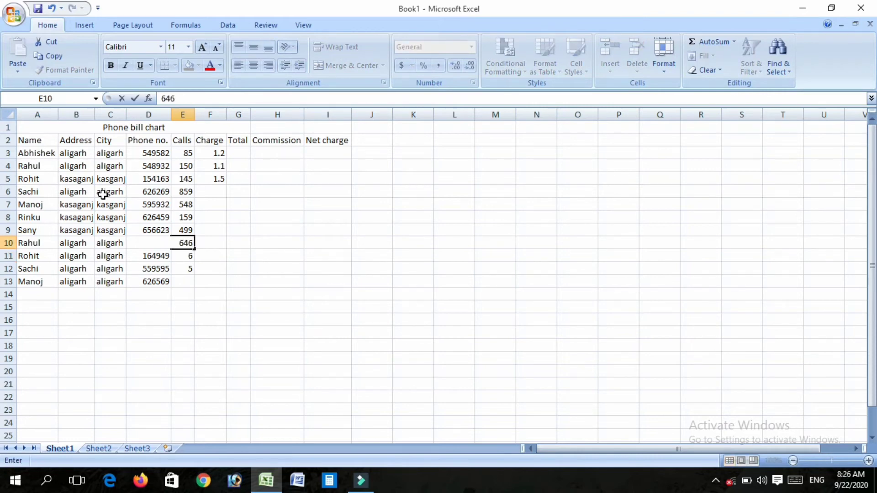
pyautogui.press('Return')
pyautogui.write('3216')
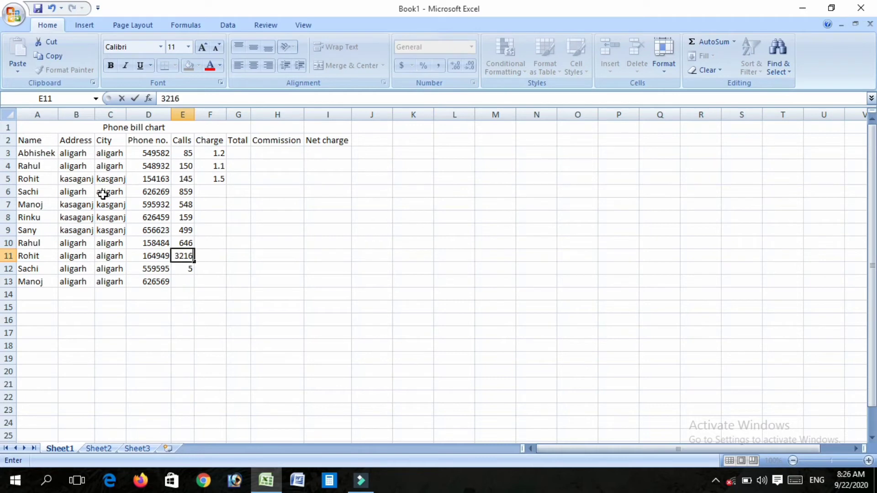
pyautogui.press('BackSpace')
pyautogui.press('Return')
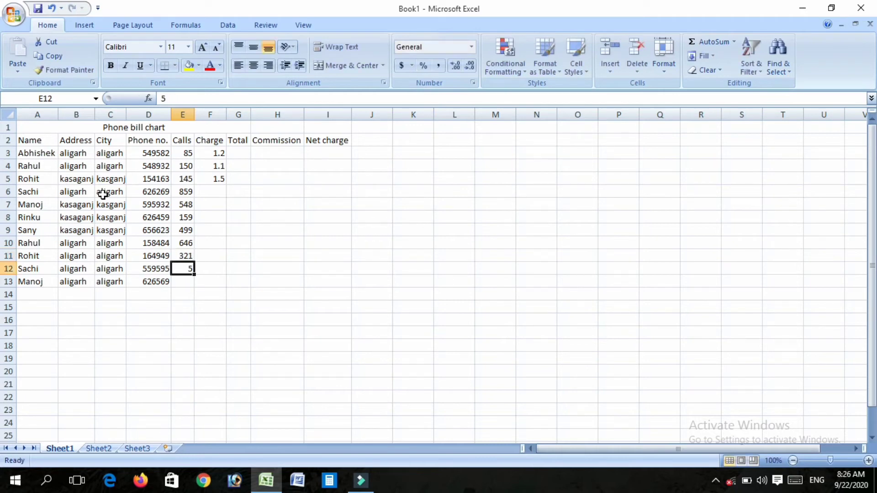
# Step: Enter 311 in E12 and 262 in E13 to complete the Calls column
pyautogui.write('3116')
pyautogui.press('BackSpace')
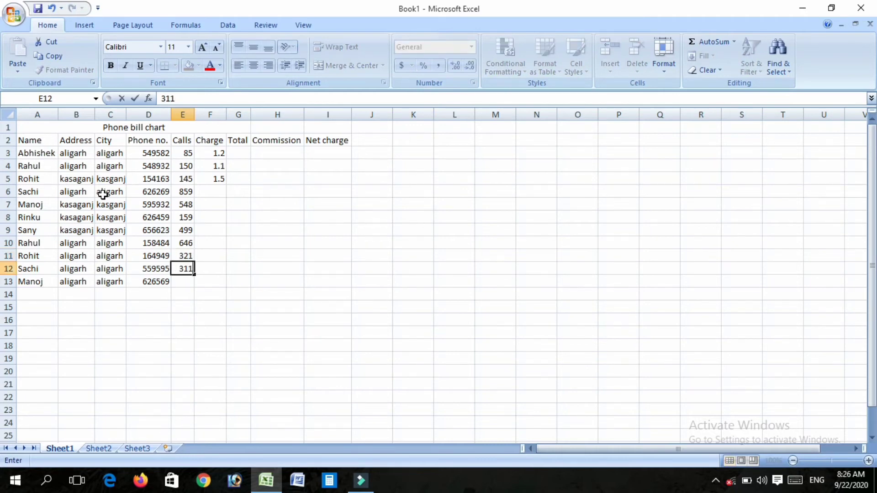
pyautogui.write('6')
pyautogui.press('BackSpace')
pyautogui.press('Return')
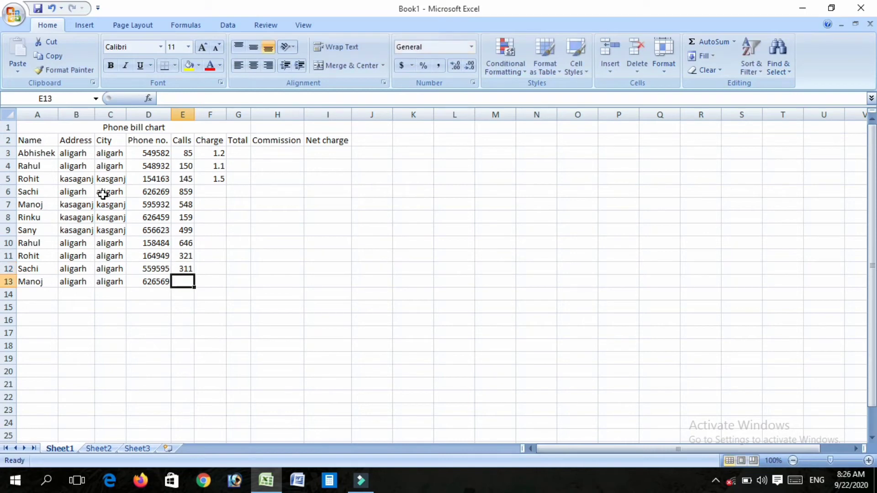
pyautogui.write('2626')
pyautogui.press('BackSpace')
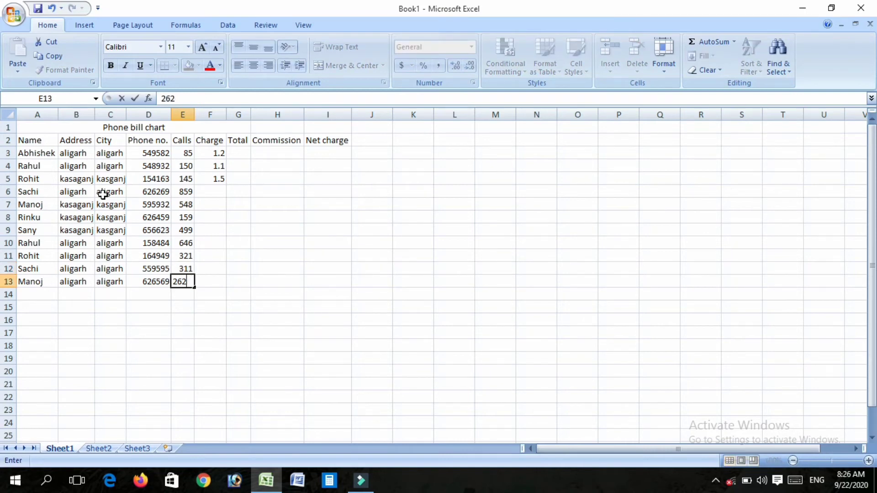
pyautogui.press('Tab')
# Step: Change the Charge value in F5 to 2.5
pyautogui.press('Up')
pyautogui.press('Up')
pyautogui.press('Up')
pyautogui.press('Up')
pyautogui.press('Up')
pyautogui.press('Up')
pyautogui.press('Up')
pyautogui.press('Up')
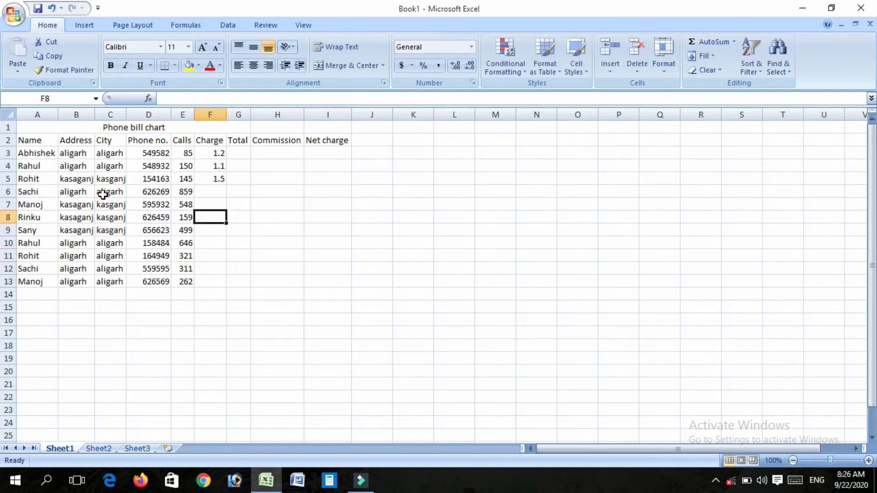
pyautogui.write('2.0')
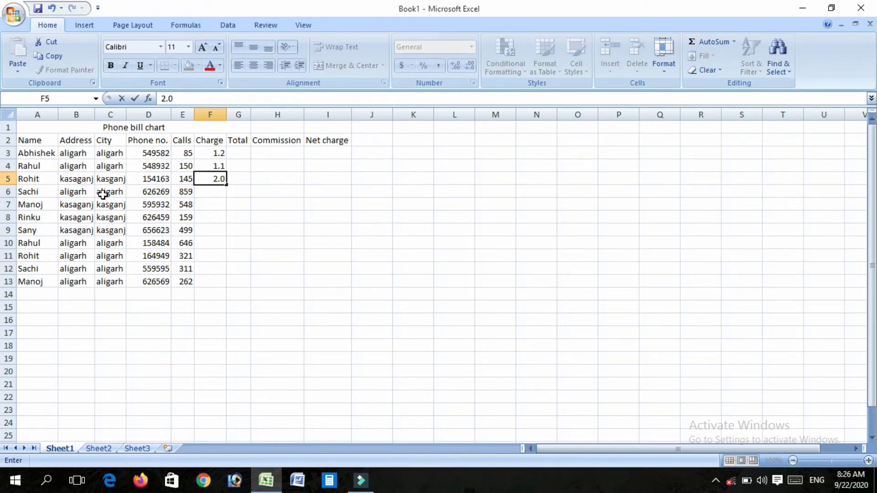
pyautogui.press('BackSpace')
pyautogui.write('50')
pyautogui.press('Return')
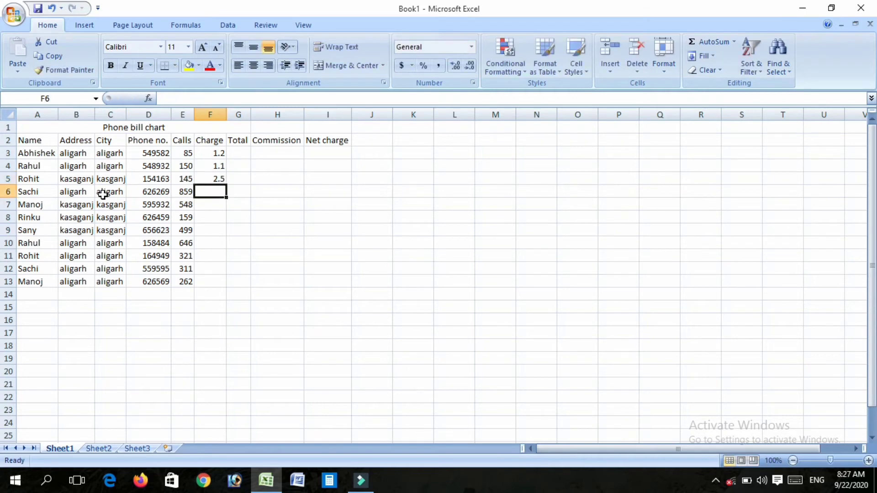
# Step: Enter 3.10 in F6 and 1.1 in F7 of the Charge column
pyautogui.write('3.10')
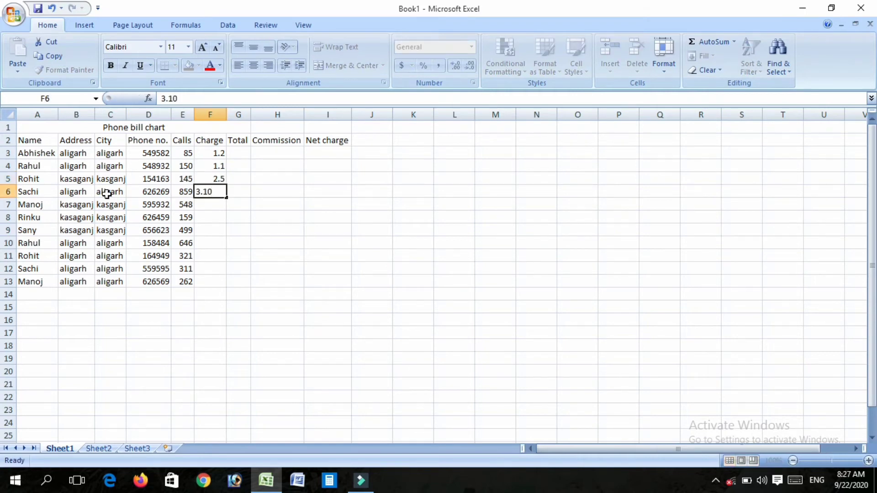
pyautogui.press('Return')
pyautogui.write('16')
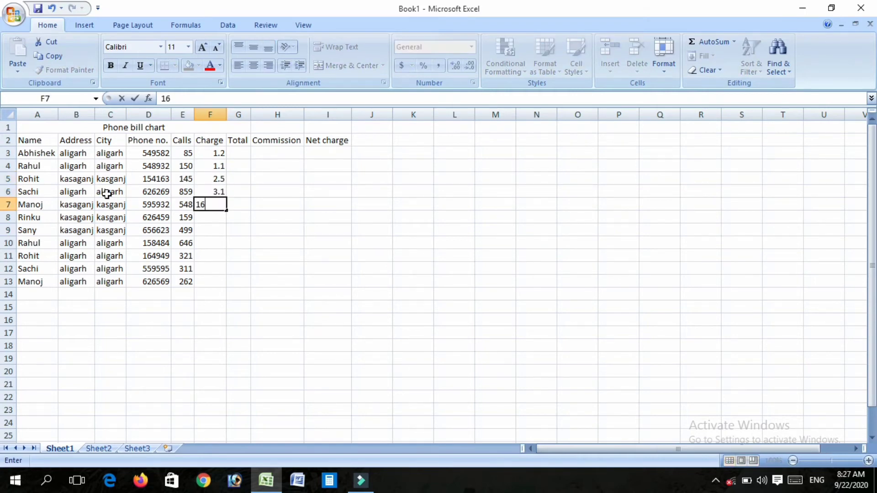
pyautogui.press('BackSpace')
pyautogui.press('BackSpace')
pyautogui.write('1')
pyautogui.write('.0')
pyautogui.press('BackSpace')
pyautogui.write('1')
pyautogui.press('Return')
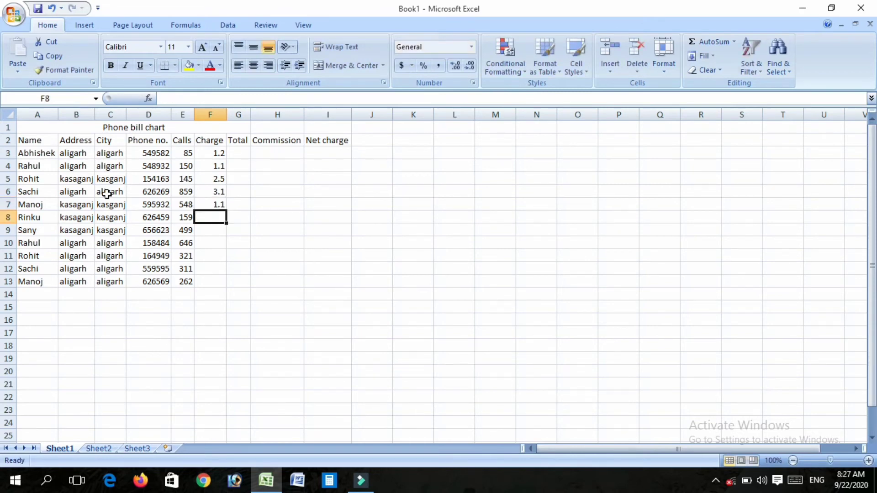
# Step: Set the Charge values to 4 in F8 and 6 in F9
pyautogui.write('45')
pyautogui.press('BackSpace')
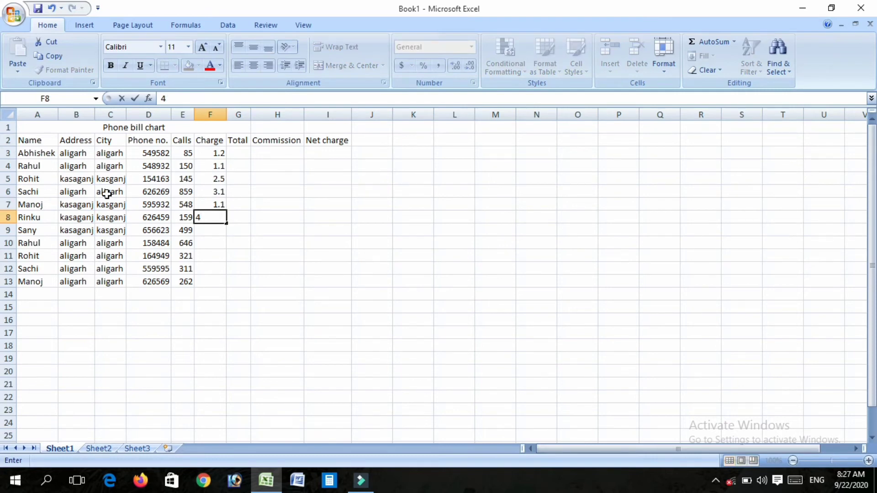
pyautogui.press('Return')
pyautogui.write('6666666')
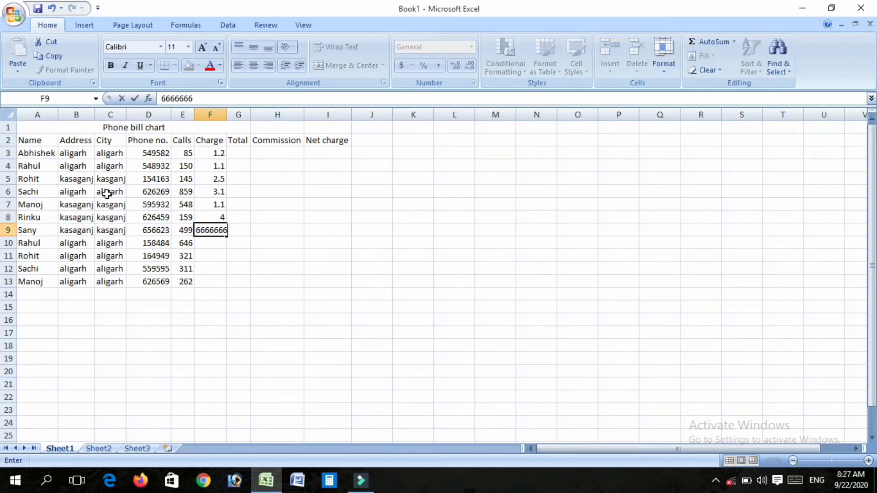
pyautogui.press('BackSpace')
pyautogui.press('BackSpace')
pyautogui.press('BackSpace')
pyautogui.press('BackSpace')
pyautogui.press('BackSpace')
pyautogui.press('BackSpace')
pyautogui.press('Return')
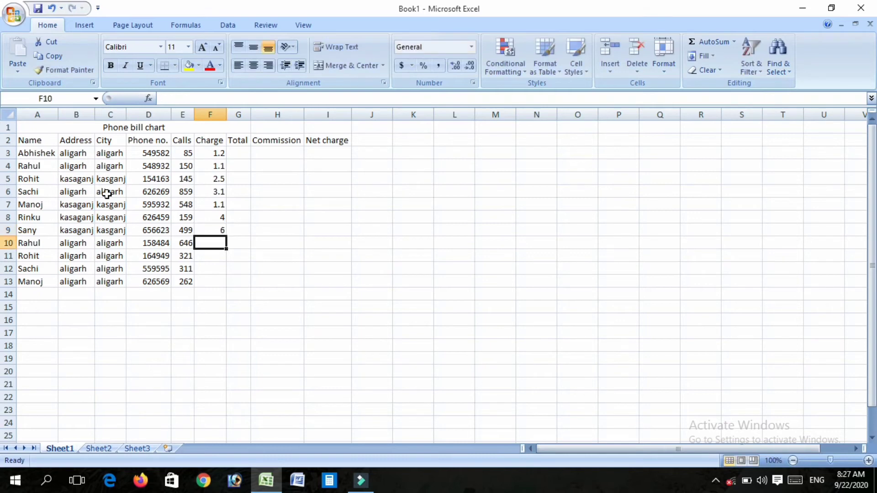
# Step: Enter charges of 0.1 in F10 and 0.2 in F11
pyautogui.write('0.1')
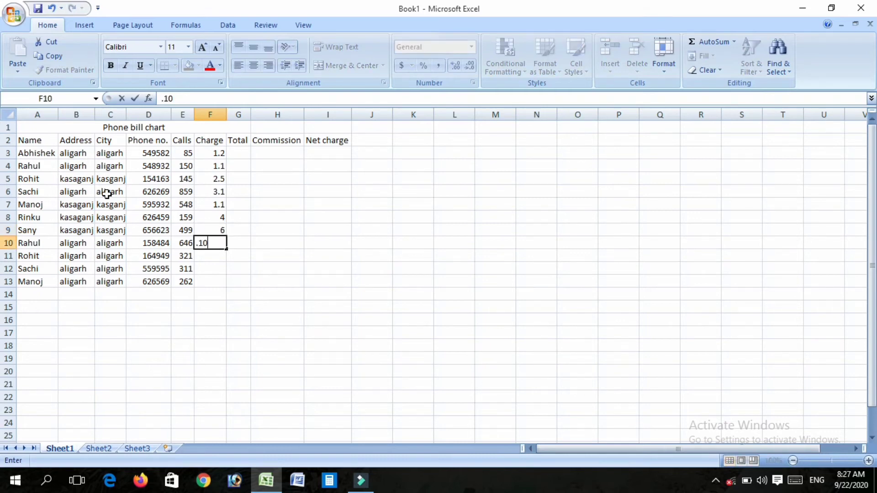
pyautogui.press('Return')
pyautogui.press('Return')
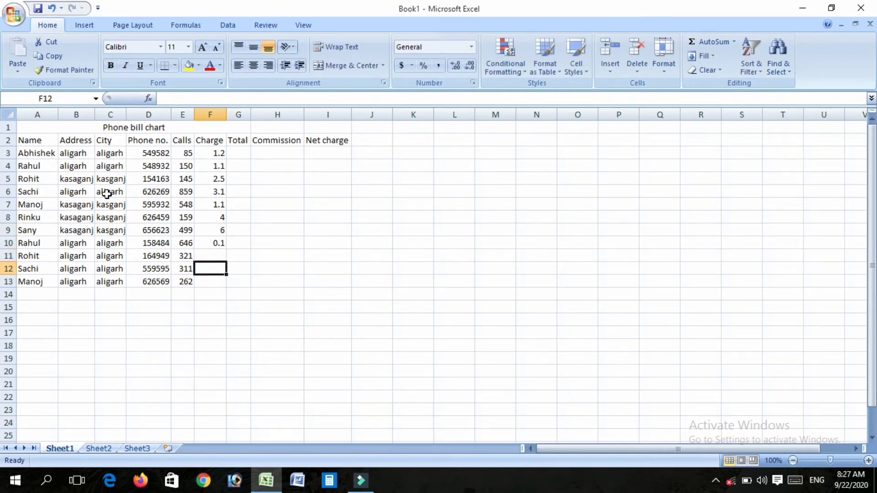
pyautogui.press('Up')
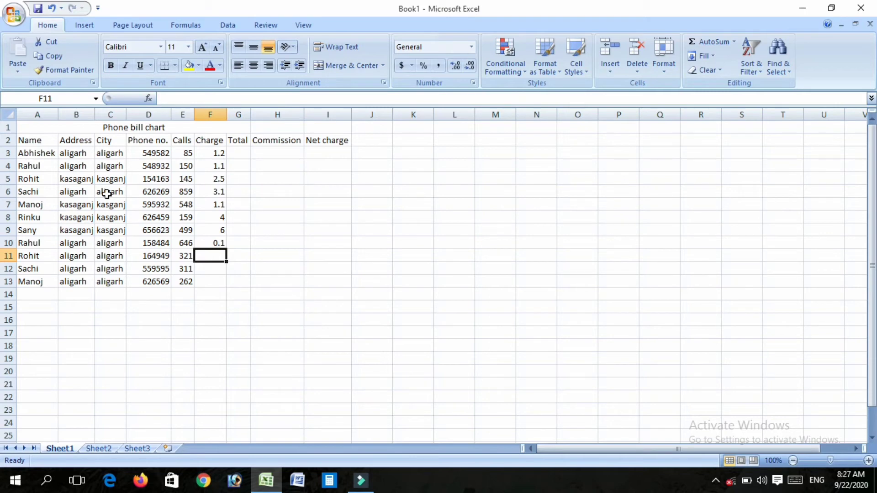
pyautogui.write('0.2')
pyautogui.press('Return')
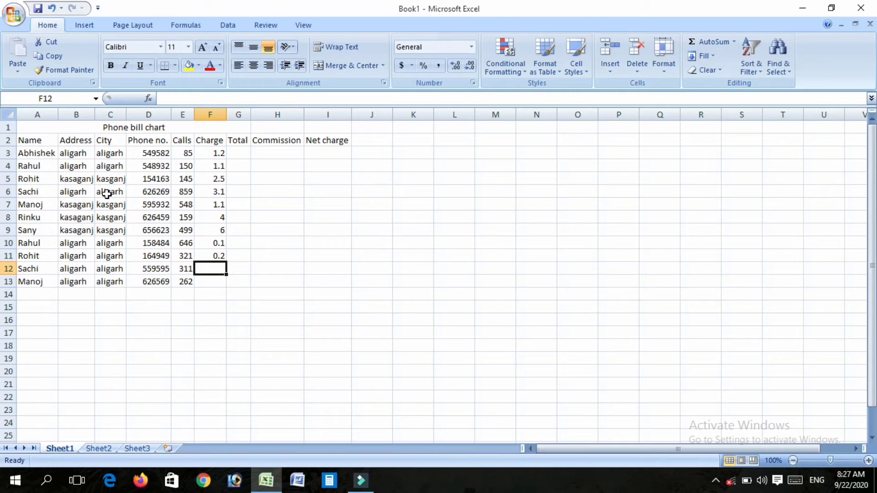
# Step: Complete the Charge column with 0.3 in F12 and 1 in F13
pyautogui.write('0.3')
pyautogui.press('Return')
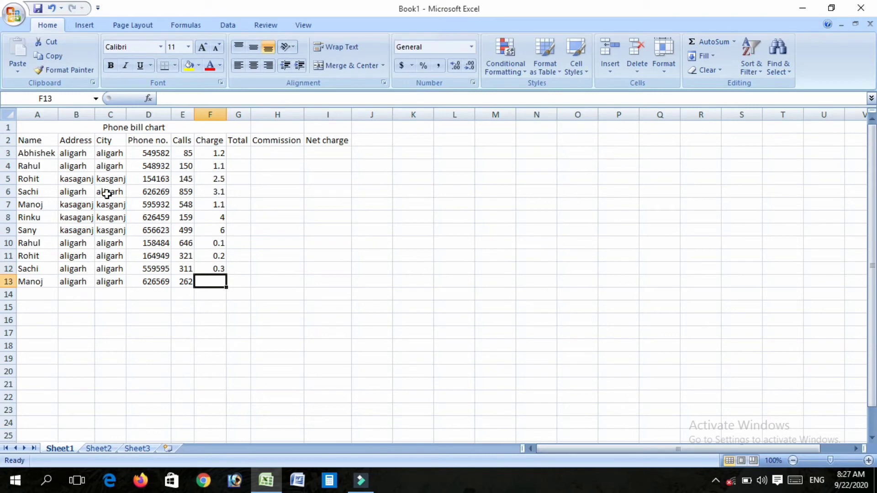
pyautogui.write('1')
pyautogui.press('Return')
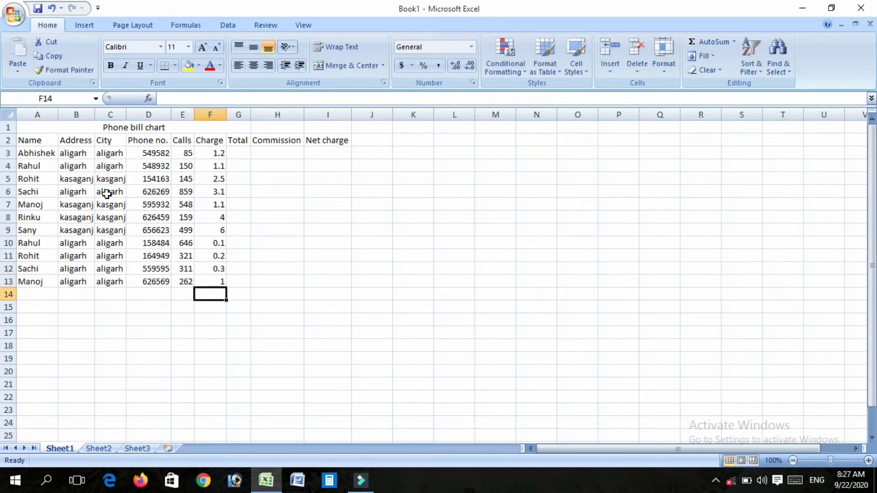
# Step: Calculate the Total in G3 with =E3*F3 and fill the formula down through G13
pyautogui.click(236, 152)
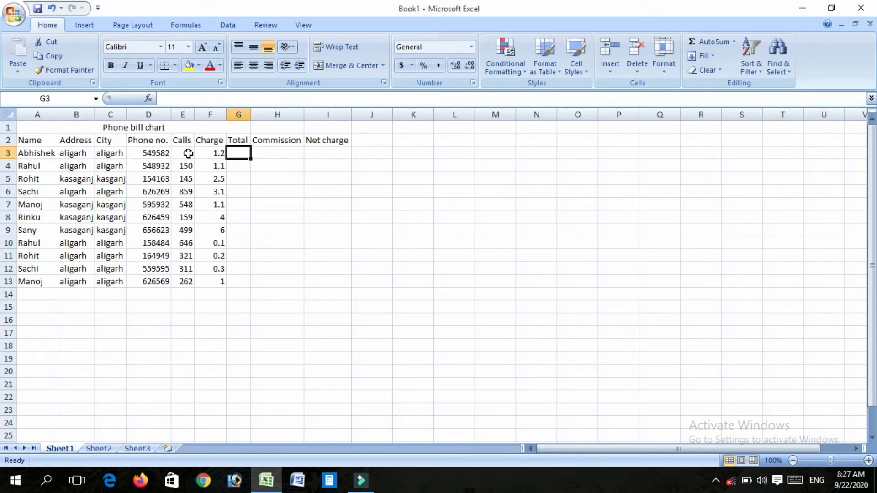
pyautogui.write('=')
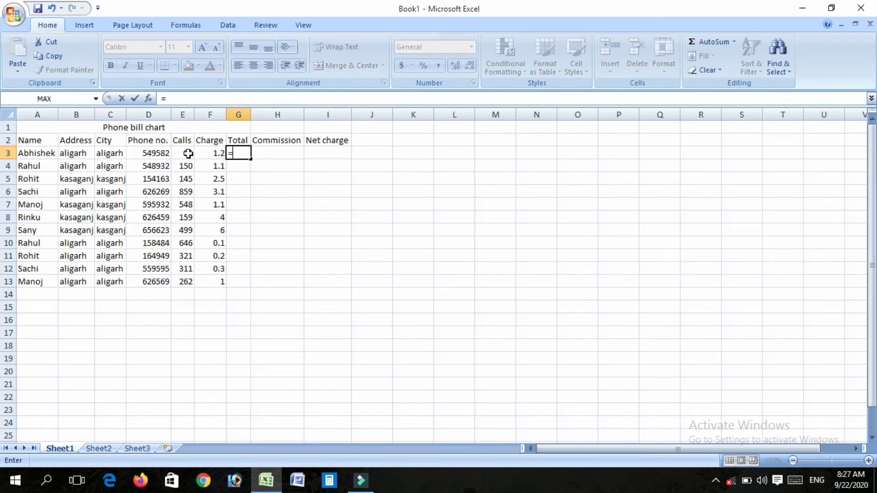
pyautogui.click(188, 153)
pyautogui.write('*')
pyautogui.click(208, 153)
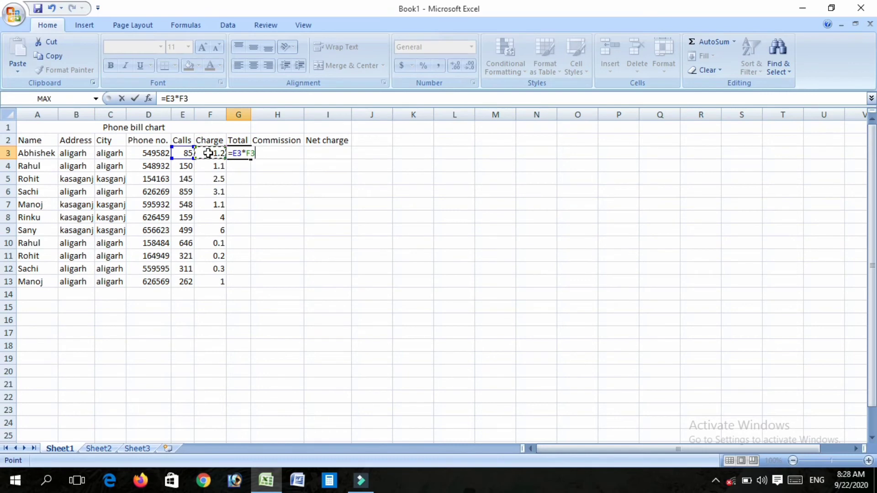
pyautogui.press('Return')
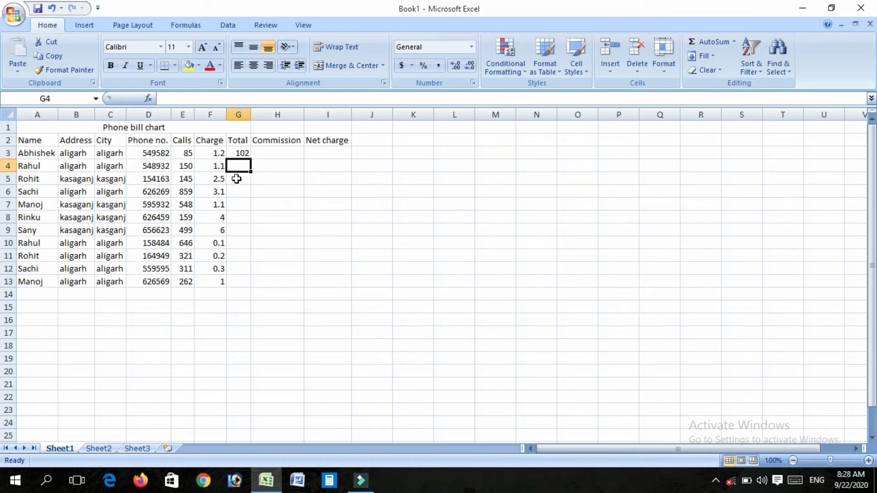
pyautogui.click(245, 155)
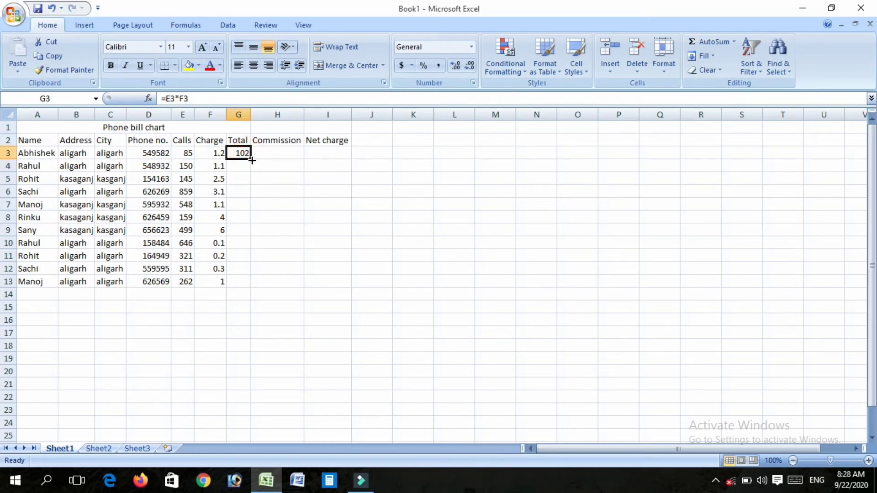
pyautogui.moveTo(252, 160); pyautogui.dragTo(248, 284)
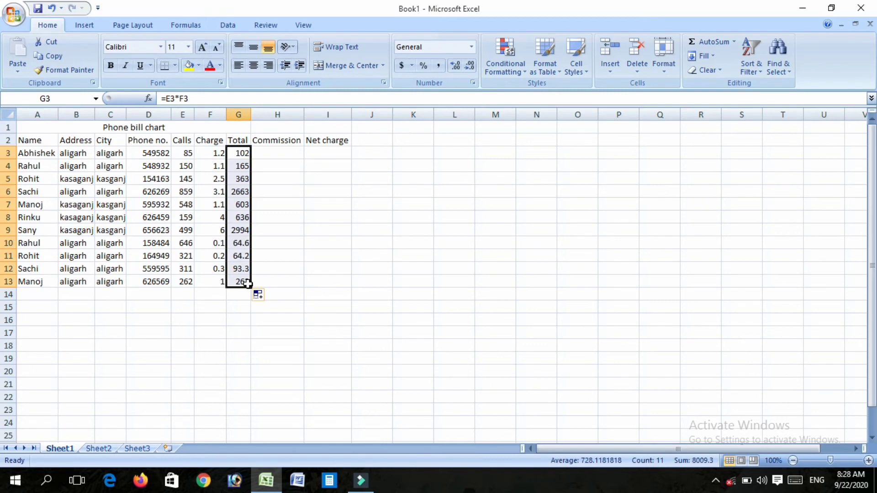
# Step: Check the copied Total formulas cell by cell down column G to G13
pyautogui.click(244, 171)
pyautogui.click(242, 179)
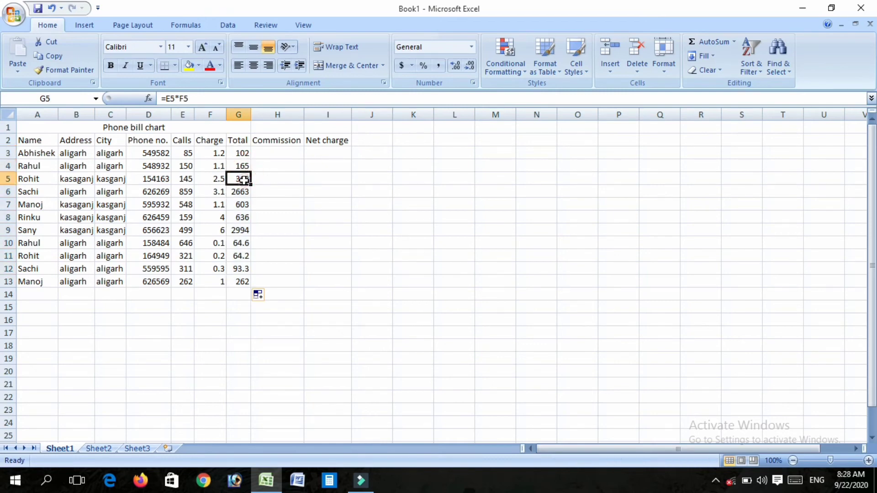
pyautogui.click(241, 191)
pyautogui.click(238, 204)
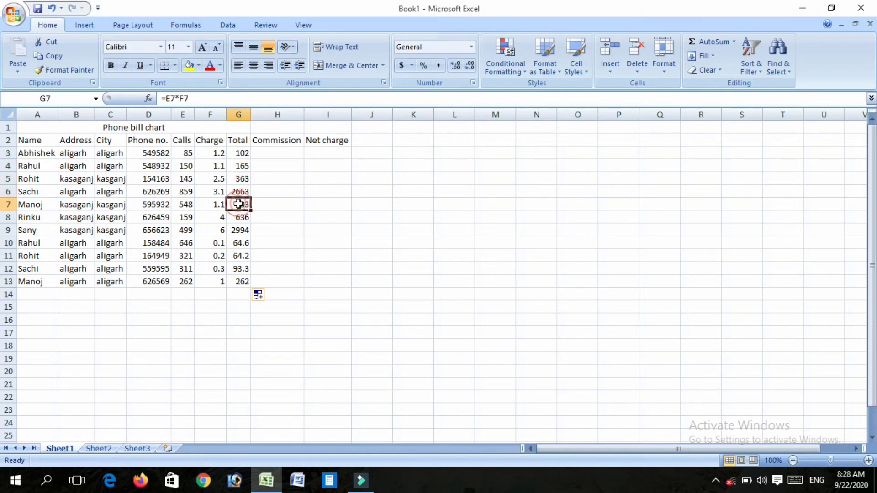
pyautogui.click(237, 217)
pyautogui.click(238, 230)
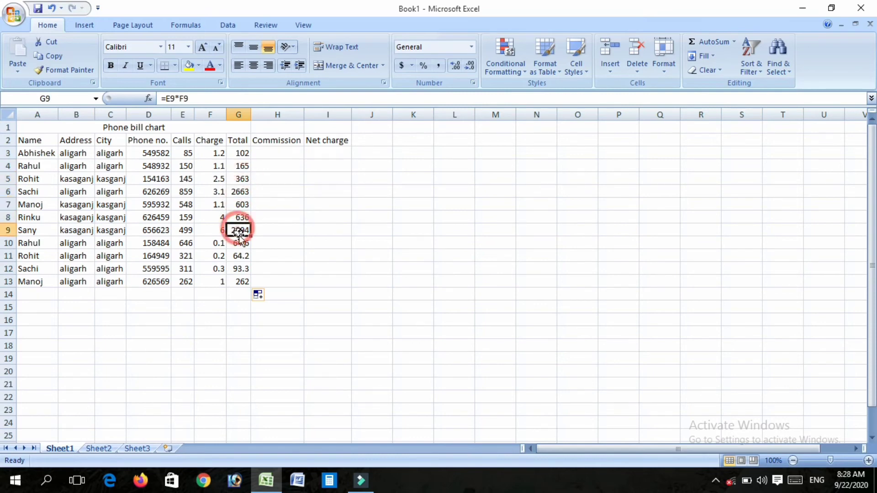
pyautogui.click(240, 243)
pyautogui.click(240, 256)
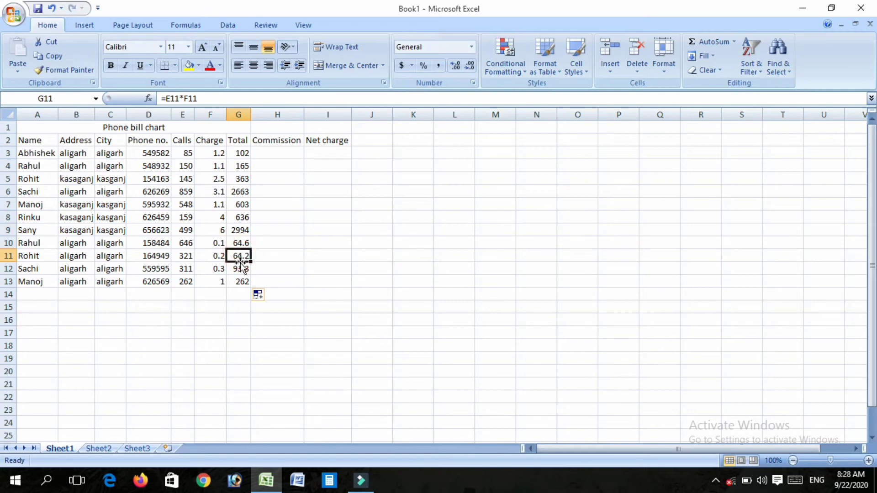
pyautogui.click(240, 270)
pyautogui.click(240, 282)
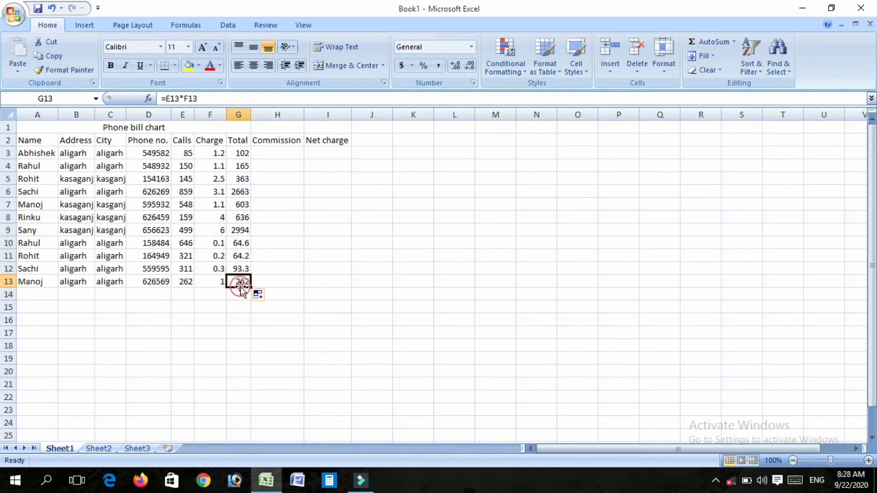
# Step: Calculate the Commission in H3 as 10% of the Total with =G3*10%
pyautogui.click(272, 154)
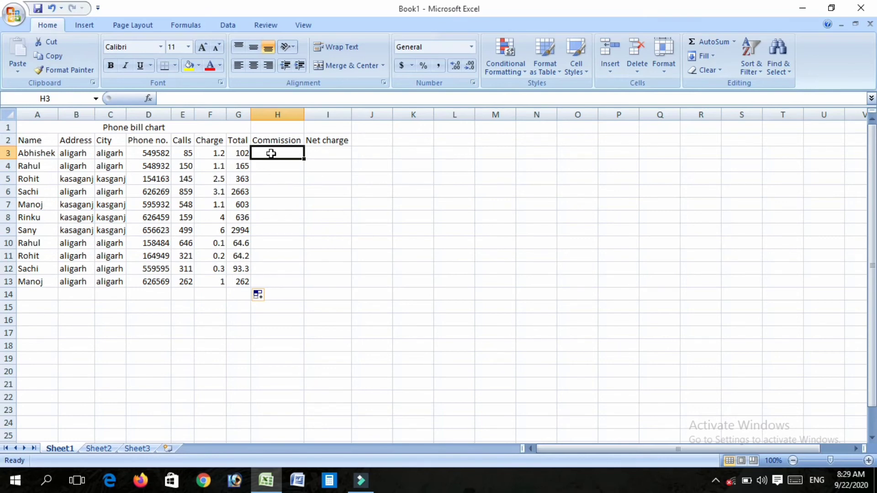
pyautogui.write('=')
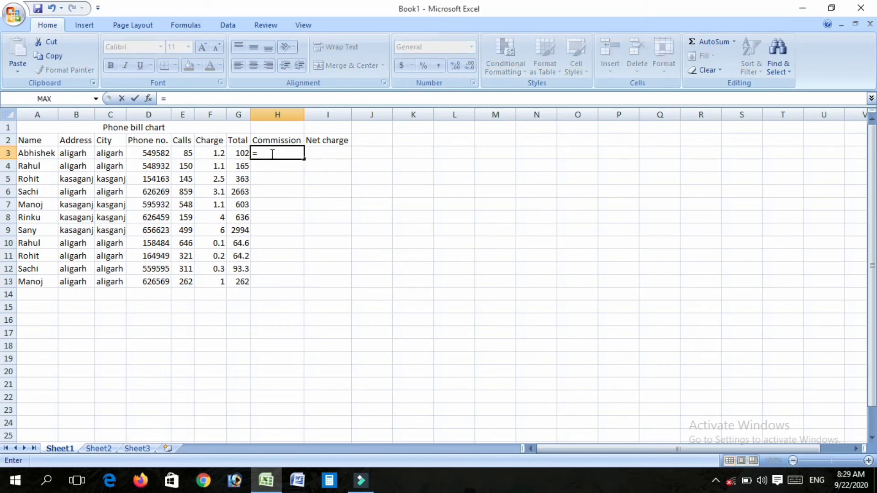
pyautogui.click(246, 155)
pyautogui.write('*')
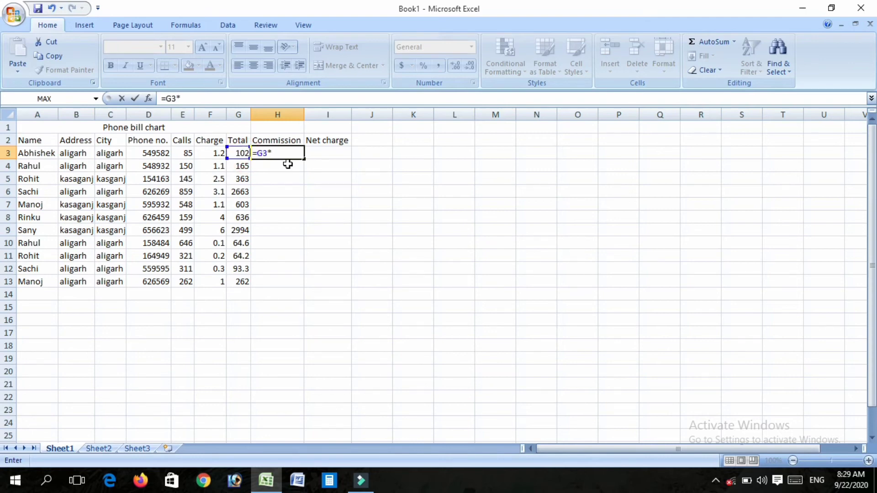
pyautogui.write('10%')
pyautogui.press('Return')
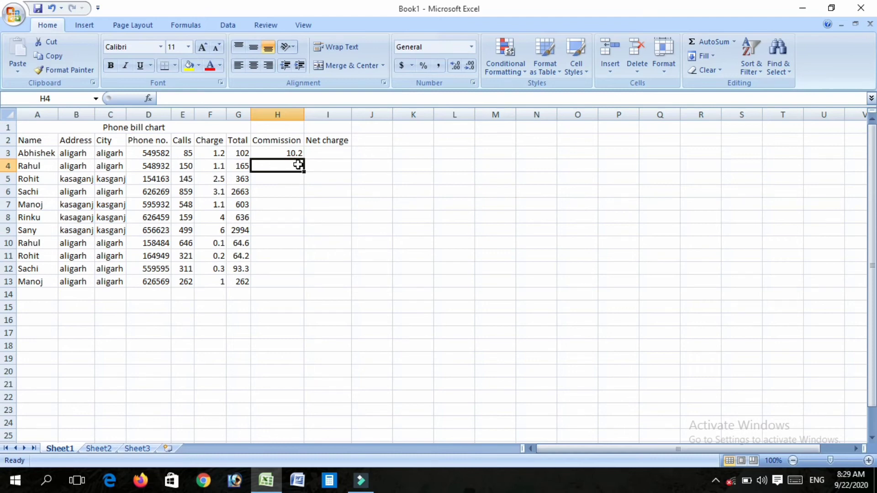
# Step: Calculate the Commission in H4 as 20% of the Total with =G4*20% and fill the formula down through H13
pyautogui.write('=')
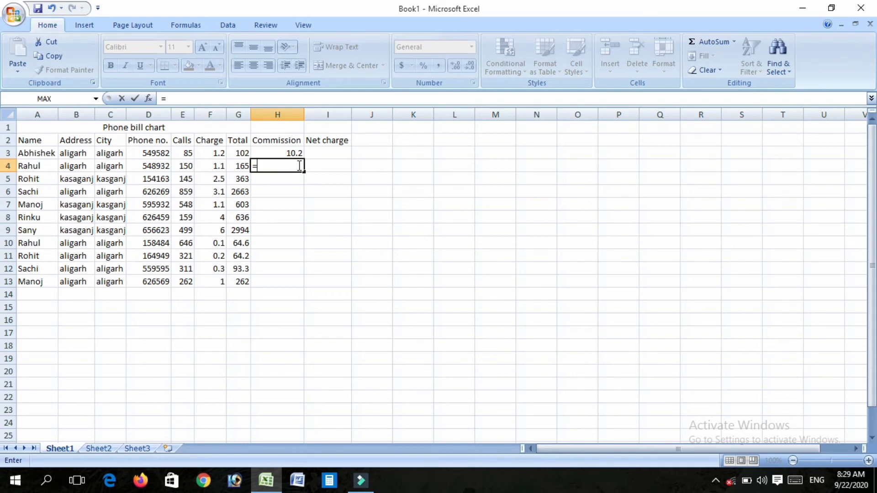
pyautogui.click(235, 166)
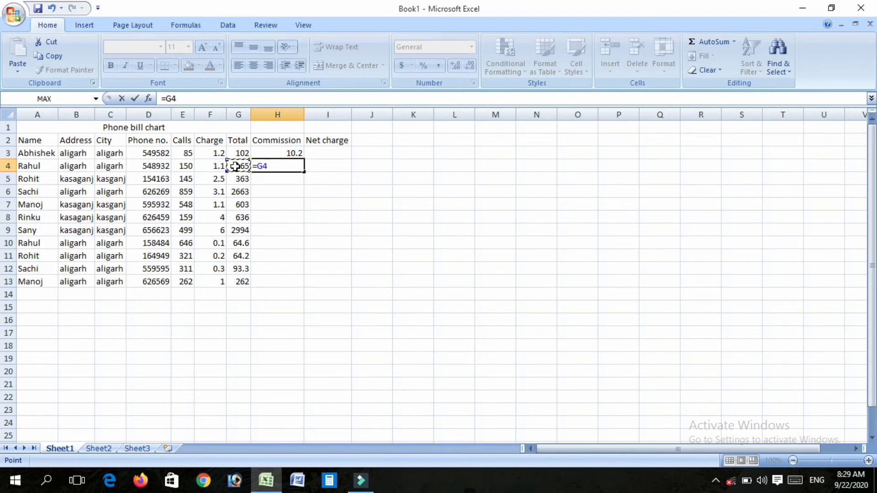
pyautogui.write('*20%$')
pyautogui.press('Return')
pyautogui.click(299, 167)
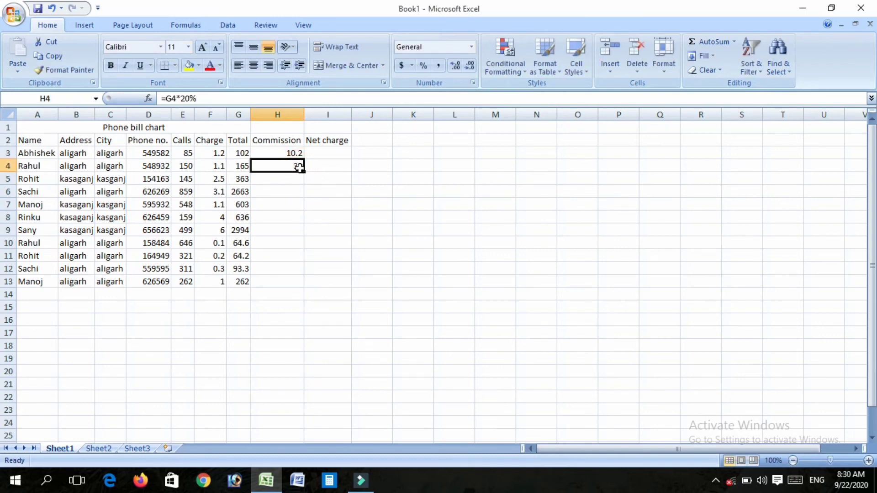
pyautogui.moveTo(306, 170); pyautogui.dragTo(305, 287)
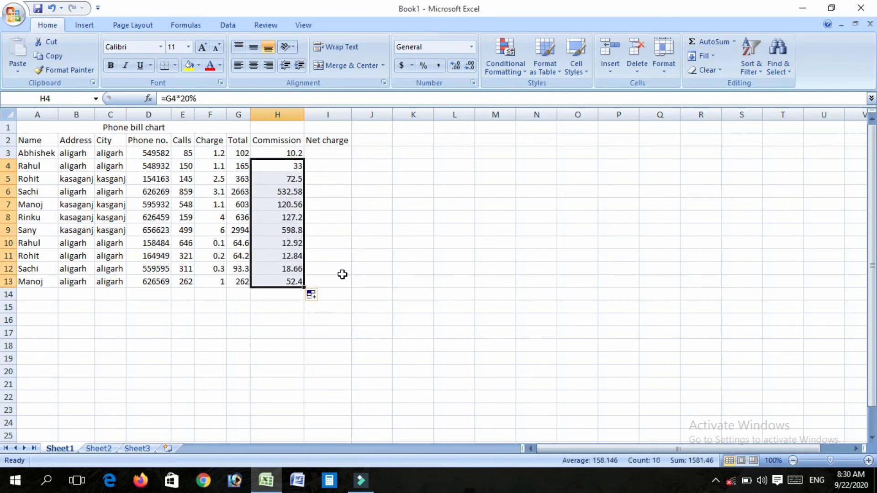
# Step: Check the copied Commission formulas cell by cell in column H, from H12 up to H5
pyautogui.click(293, 267)
pyautogui.click(292, 247)
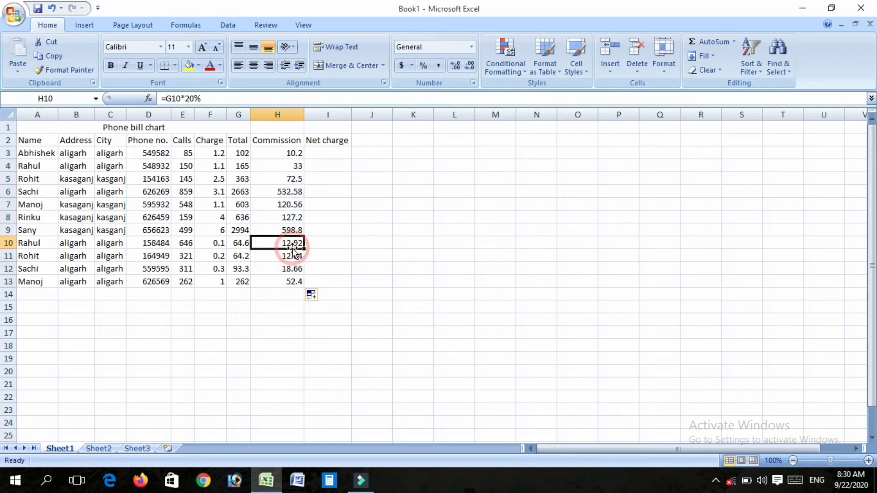
pyautogui.click(292, 231)
pyautogui.click(292, 219)
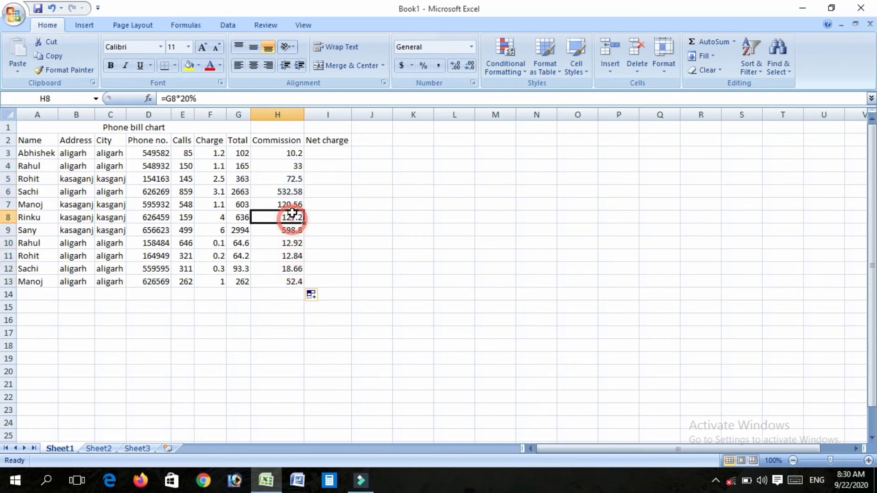
pyautogui.click(292, 204)
pyautogui.click(292, 193)
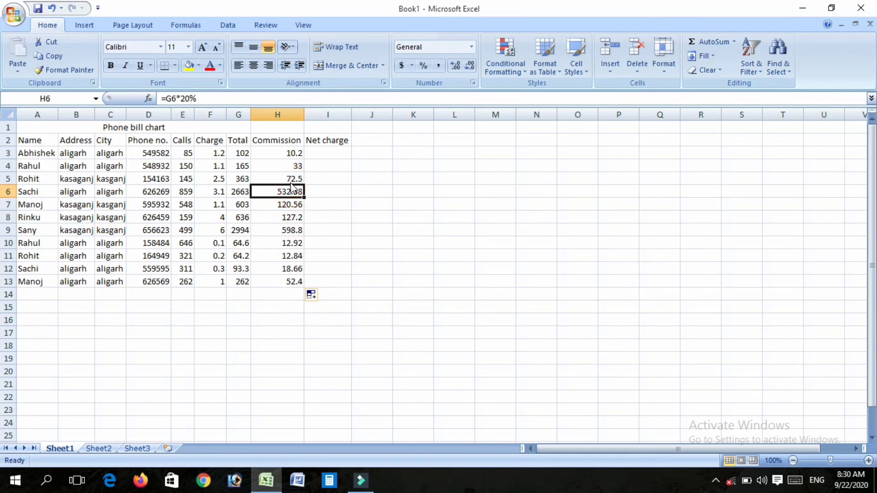
pyautogui.click(288, 179)
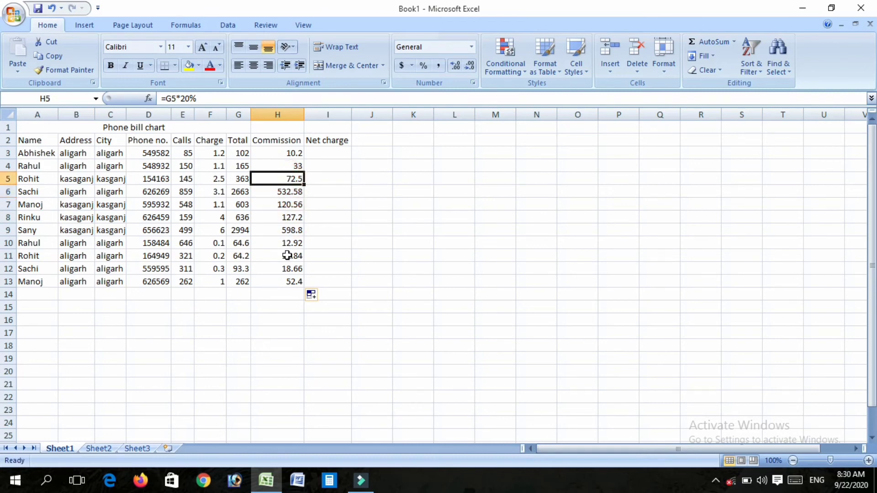
# Step: Change the Commission formula in H8 to 30% of the Total, =G8*30%
pyautogui.click(291, 217)
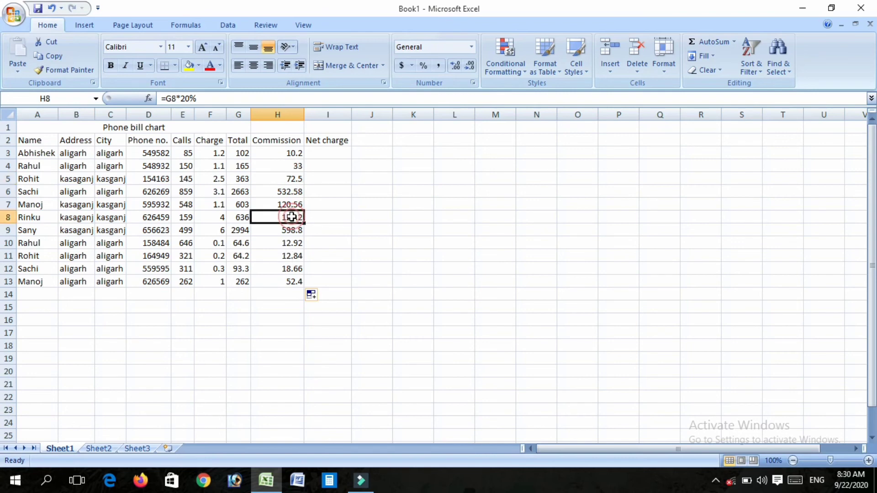
pyautogui.click(183, 96)
pyautogui.press('BackSpace')
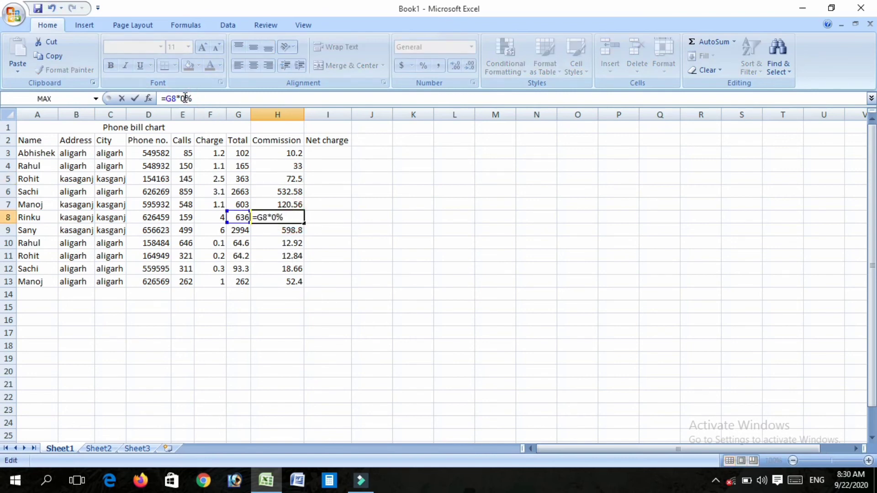
pyautogui.write('2')
pyautogui.press('Return')
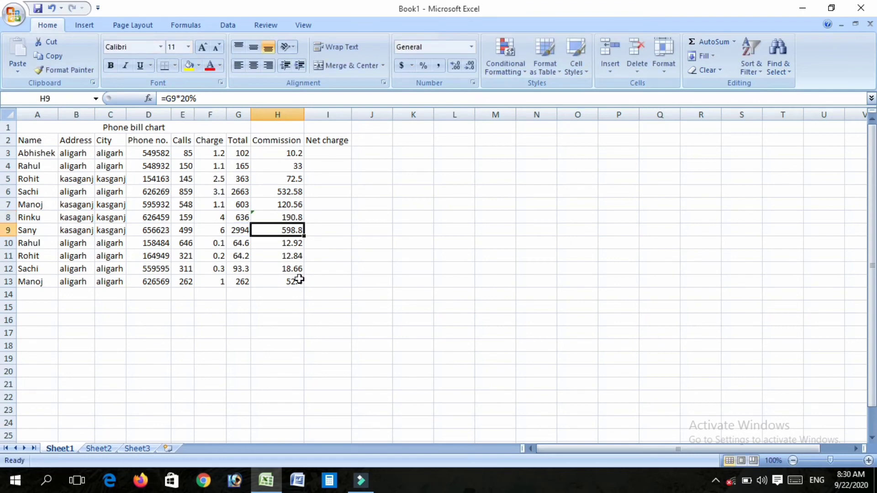
pyautogui.click(260, 215)
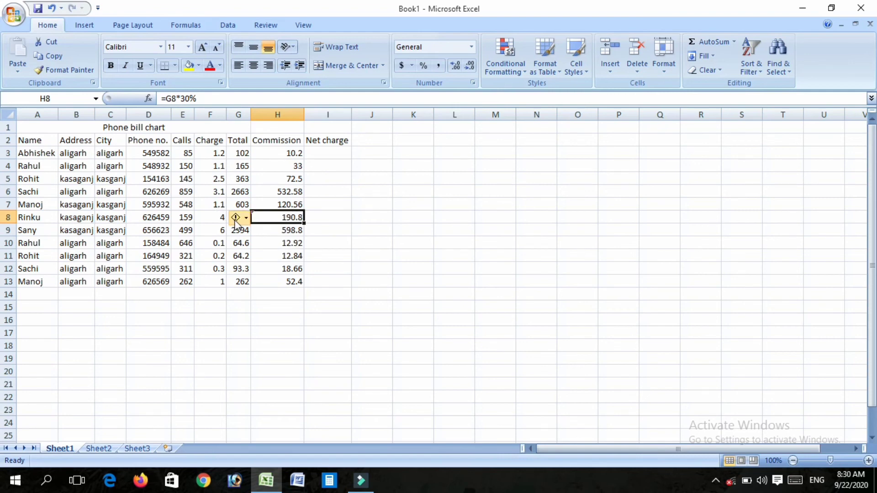
pyautogui.moveTo(236, 219)
pyautogui.click(275, 242)
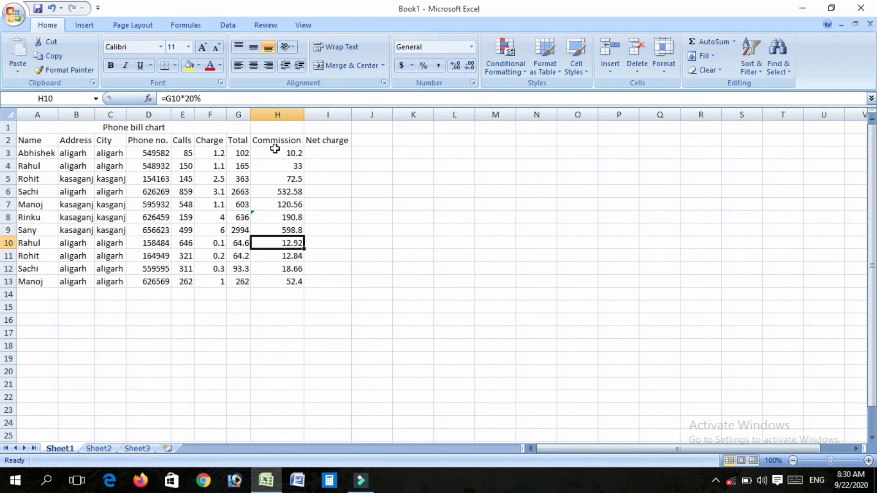
# Step: Calculate the Net charge in I3 with =G3-H3 and fill the formula down through I13
pyautogui.click(334, 152)
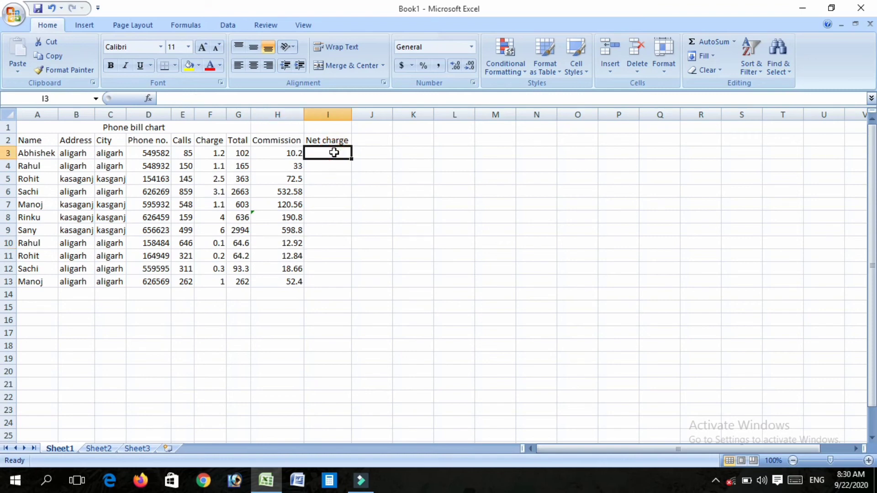
pyautogui.write('=')
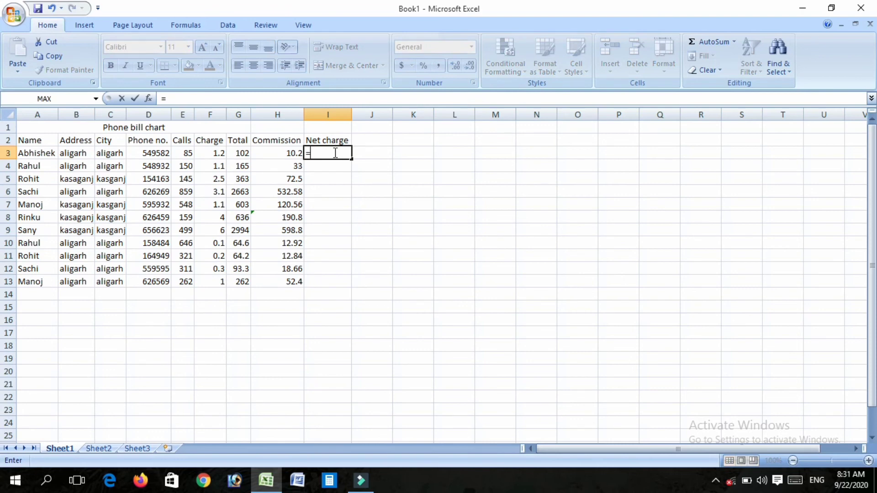
pyautogui.click(241, 154)
pyautogui.write('-')
pyautogui.click(280, 154)
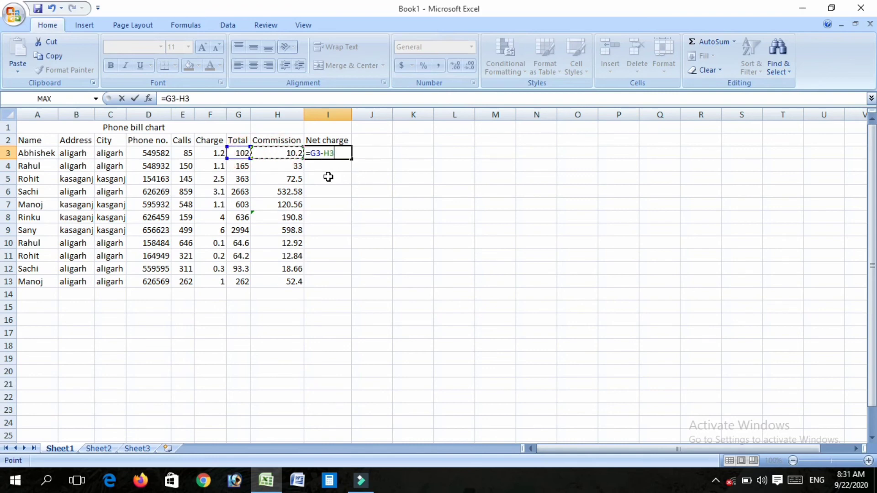
pyautogui.press('Return')
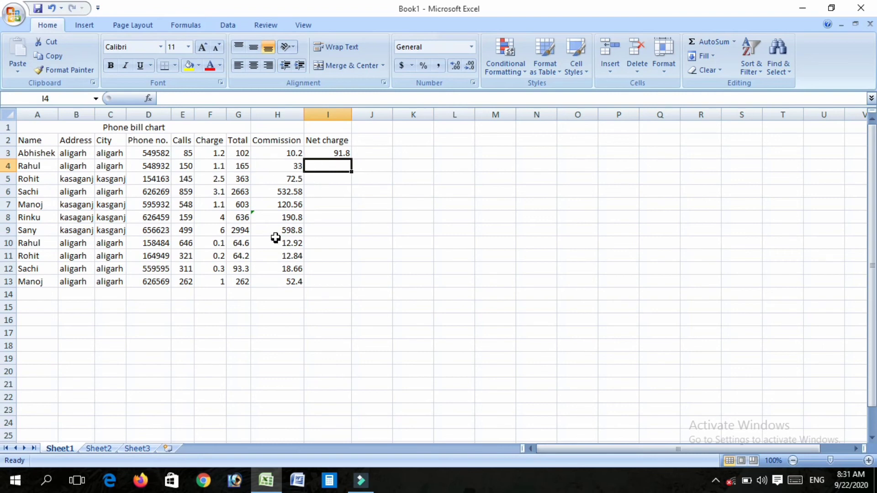
pyautogui.click(341, 151)
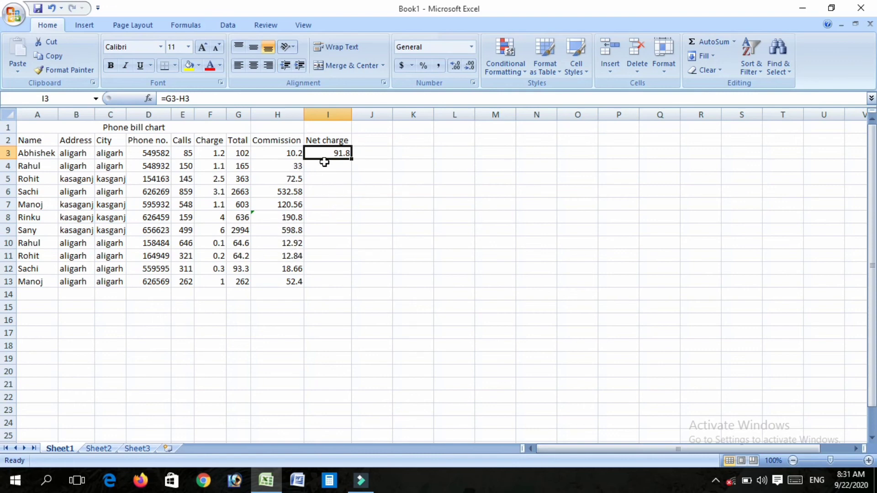
pyautogui.click(341, 151)
pyautogui.moveTo(352, 160); pyautogui.dragTo(355, 285)
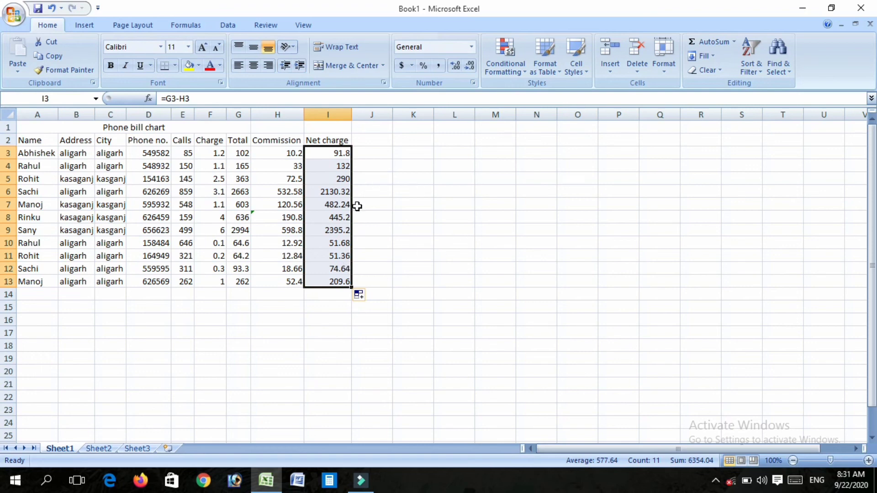
# Step: Check the copied Net charge formulas in cells I6 to I9
pyautogui.click(331, 206)
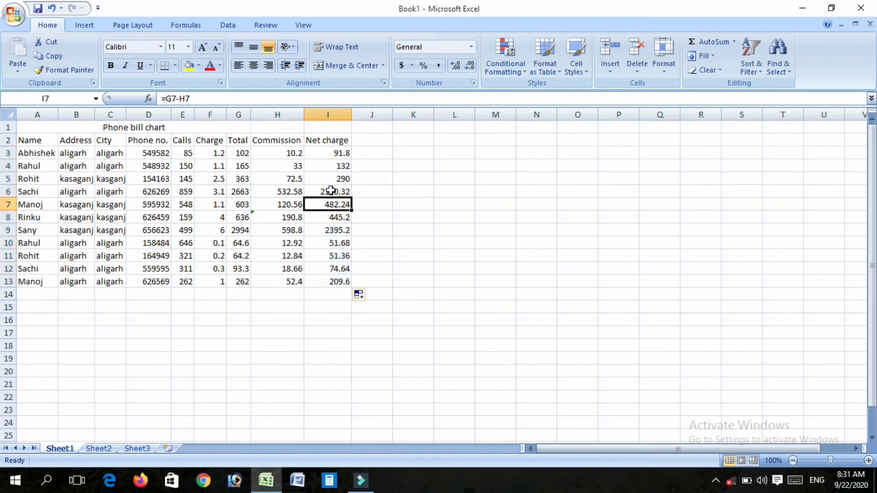
pyautogui.click(331, 192)
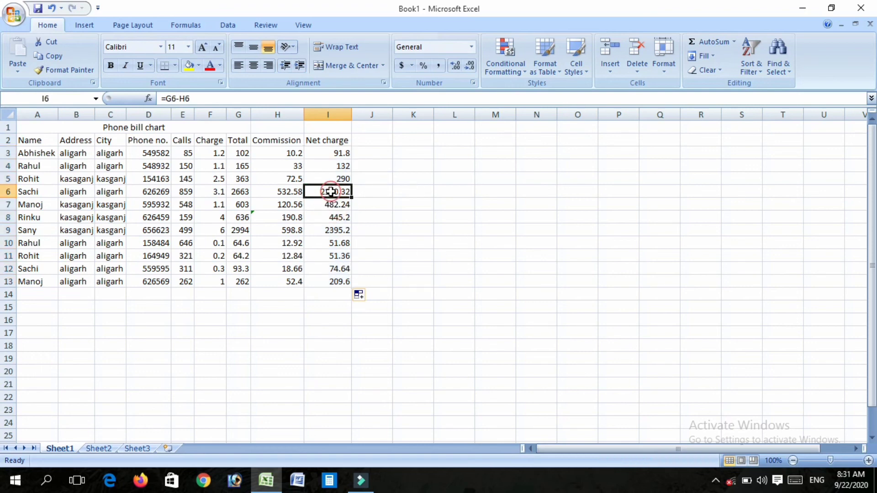
pyautogui.click(333, 217)
pyautogui.click(334, 231)
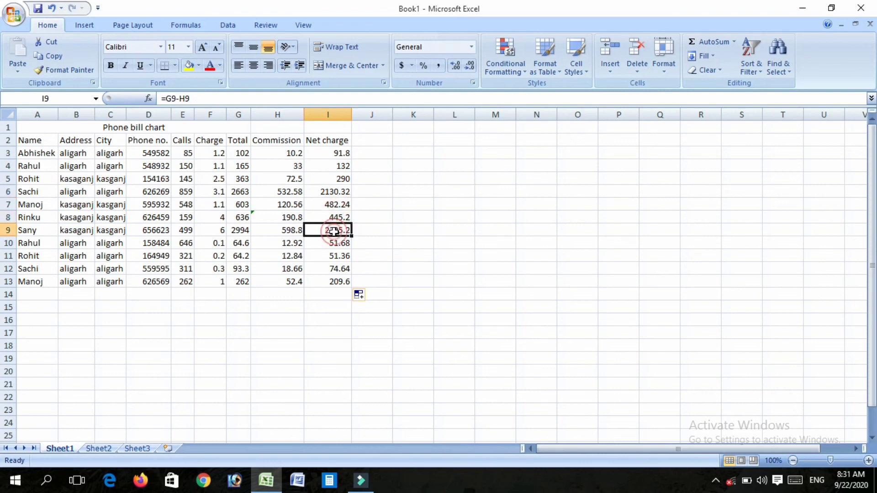
pyautogui.click(332, 201)
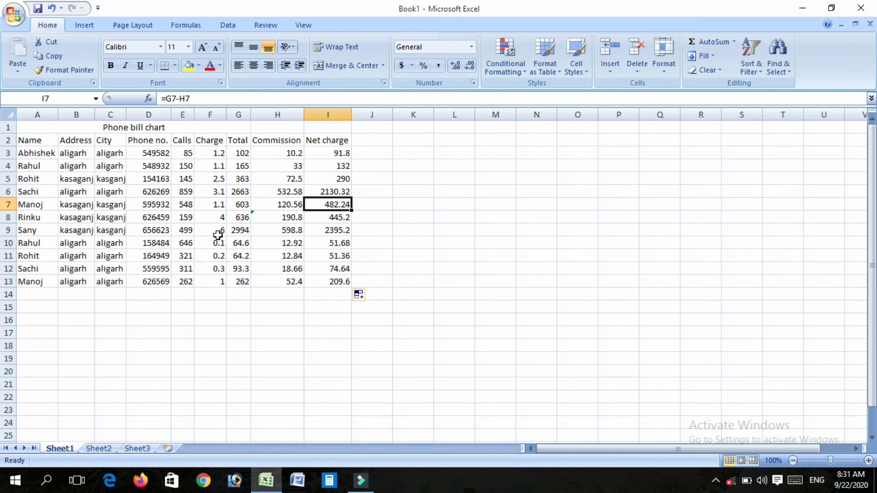
pyautogui.moveTo(218, 236); pyautogui.dragTo(82, 181)
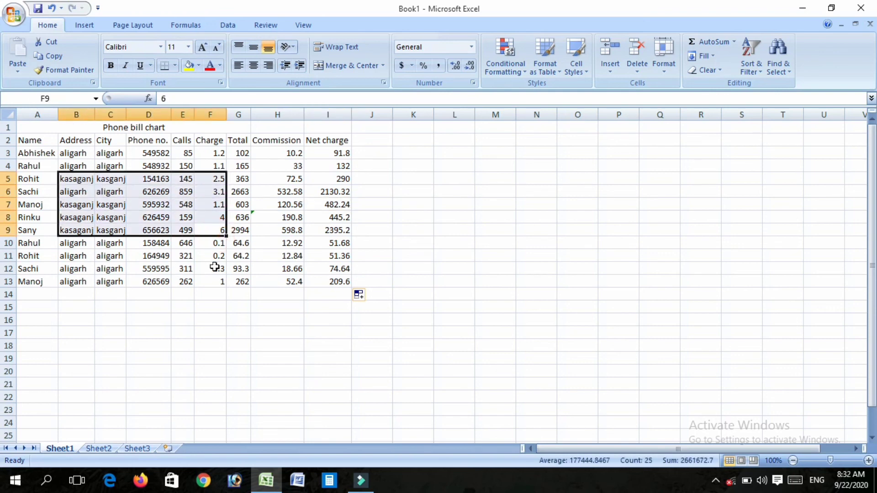
pyautogui.click(432, 368)
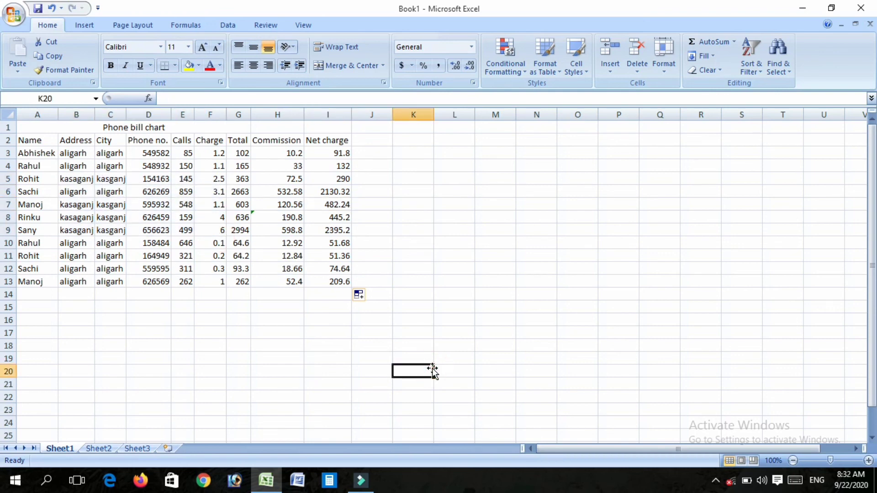
pyautogui.write('P')
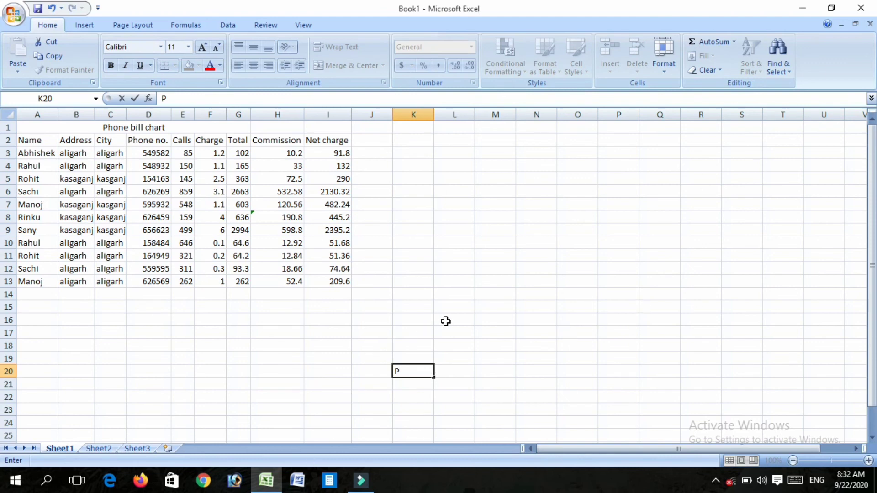
pyautogui.press('Right')
pyautogui.press('Right')
pyautogui.write('p')
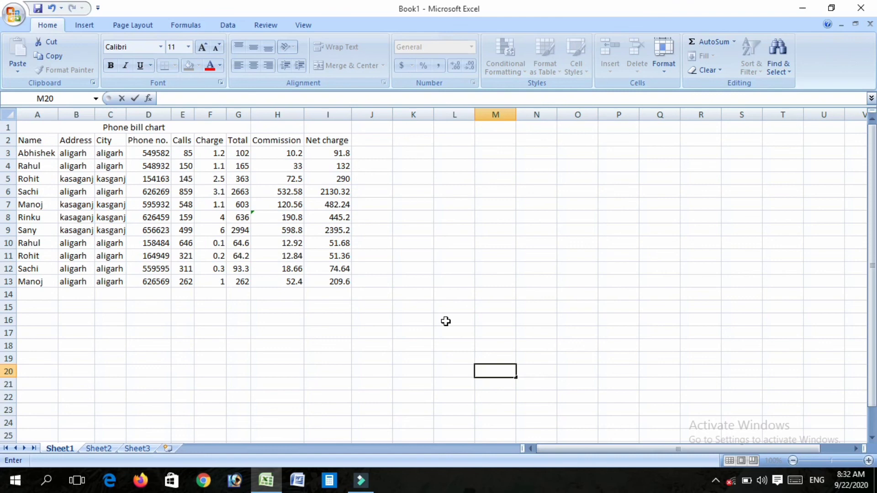
pyautogui.press('Return')
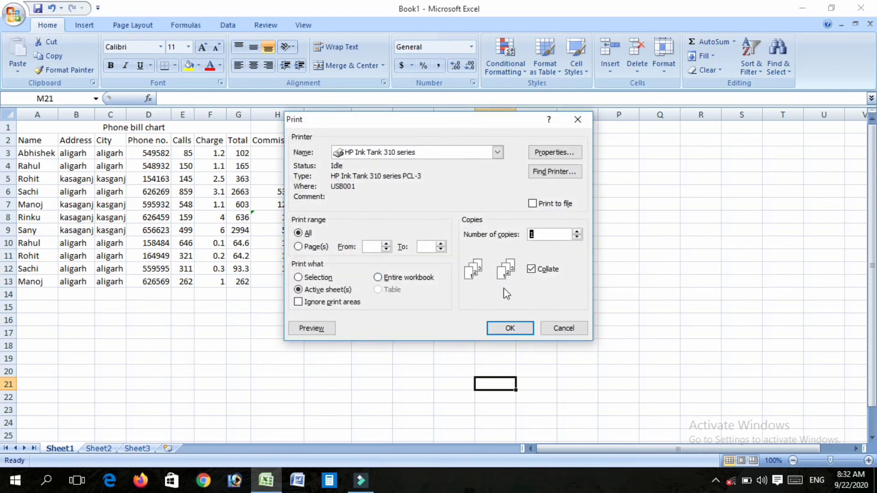
pyautogui.click(567, 327)
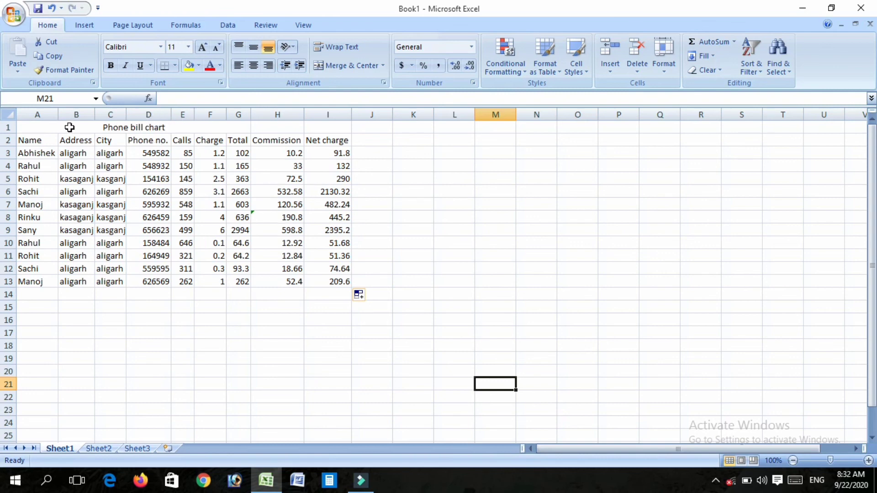
# Step: Make the merged title "Phone bill chart" in A1 bold
pyautogui.click(97, 128)
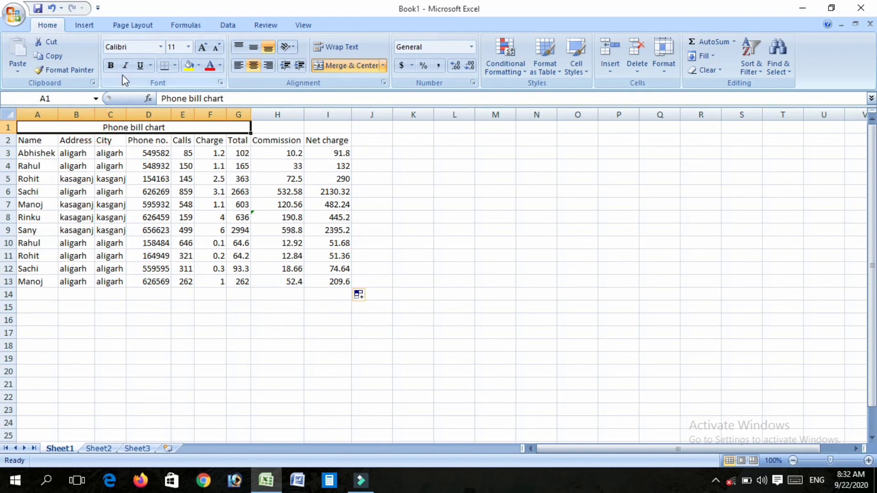
pyautogui.click(111, 67)
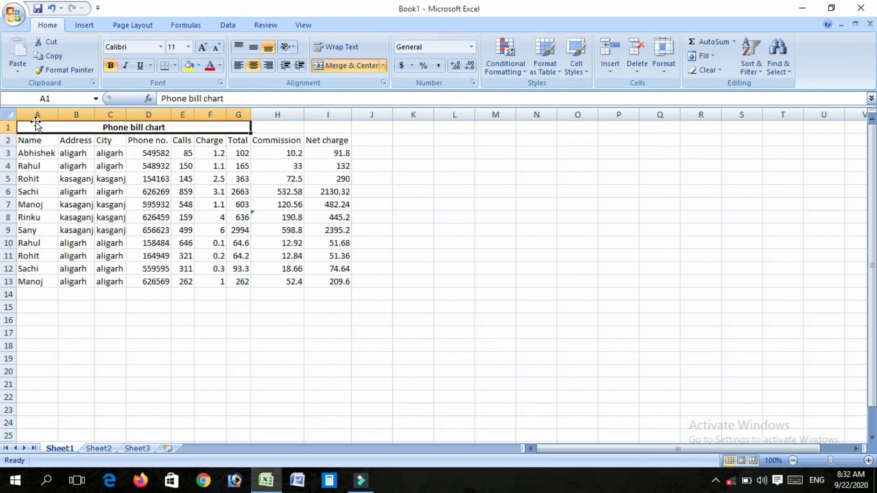
pyautogui.moveTo(55, 127); pyautogui.dragTo(310, 278)
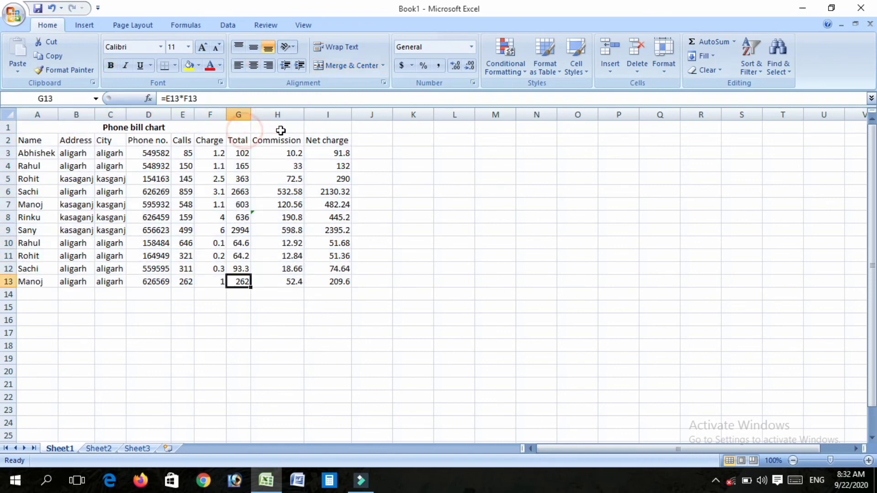
pyautogui.click(237, 128)
pyautogui.press('F2')
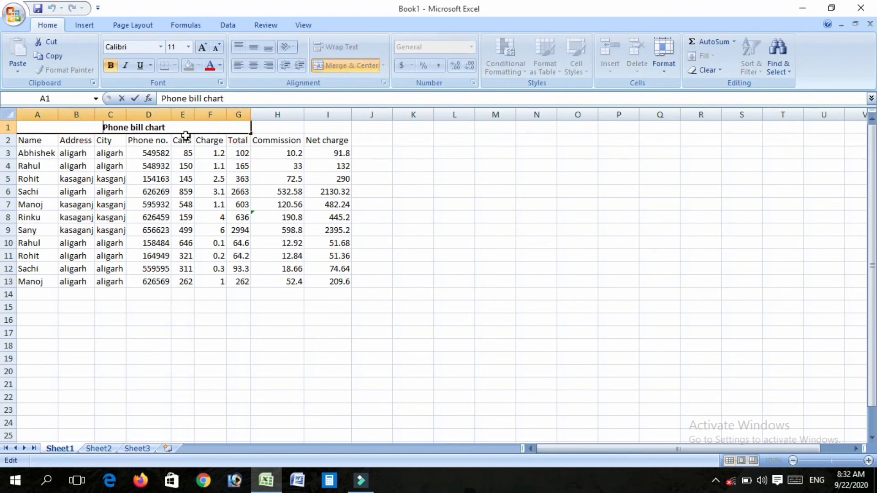
pyautogui.click(547, 242)
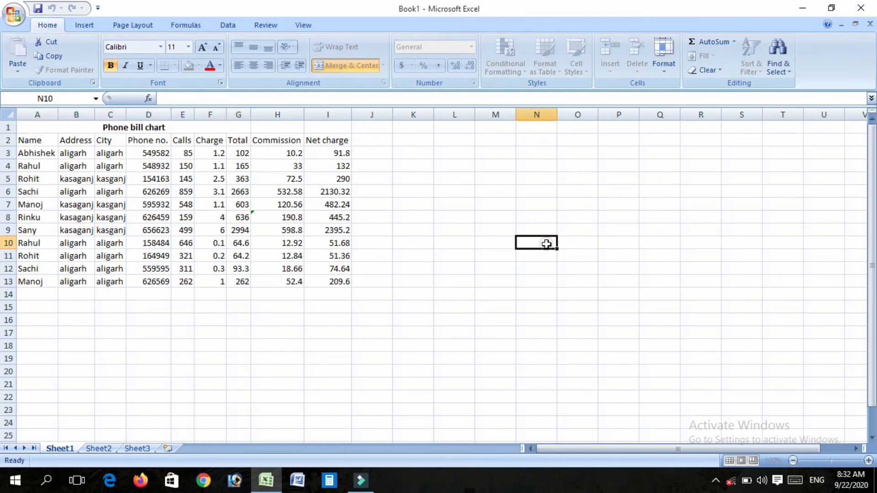
pyautogui.click(179, 127)
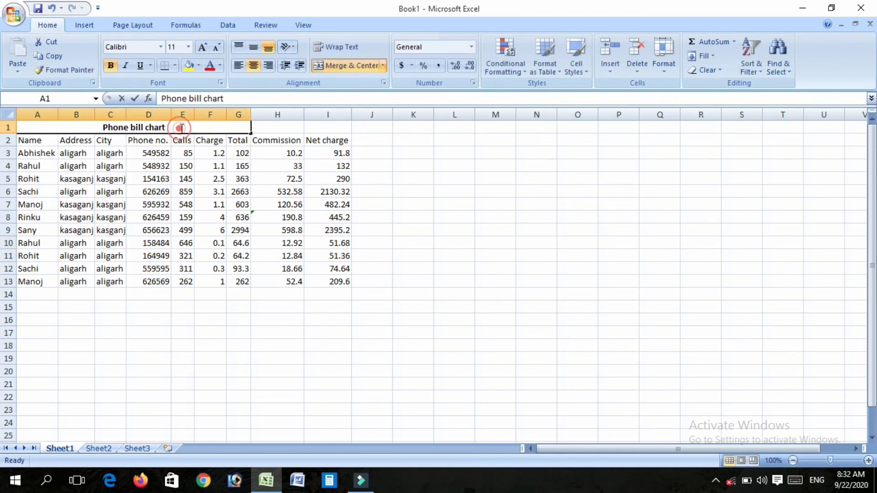
pyautogui.doubleClick(179, 128)
pyautogui.click(387, 162)
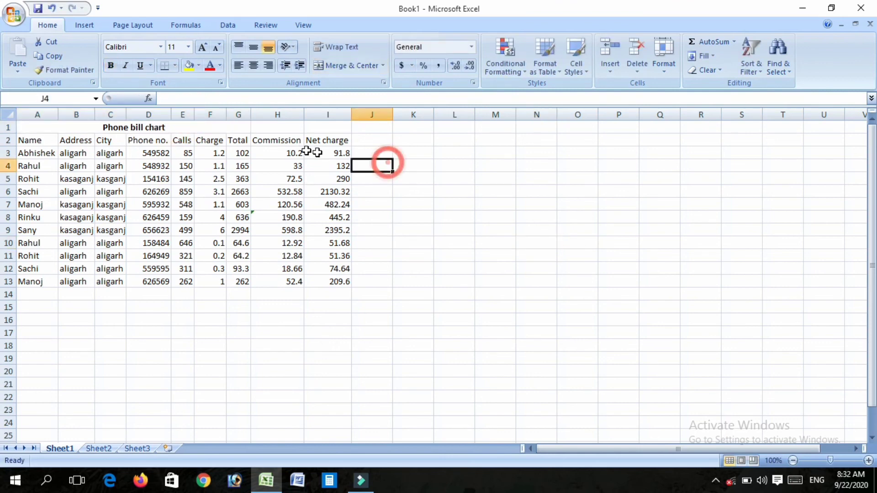
# Step: Extend the merged and centered title "Phone bill chart" across A1:I1 so it spans all the table's columns
pyautogui.click(232, 128)
pyautogui.moveTo(232, 128); pyautogui.dragTo(333, 128)
pyautogui.click(348, 68)
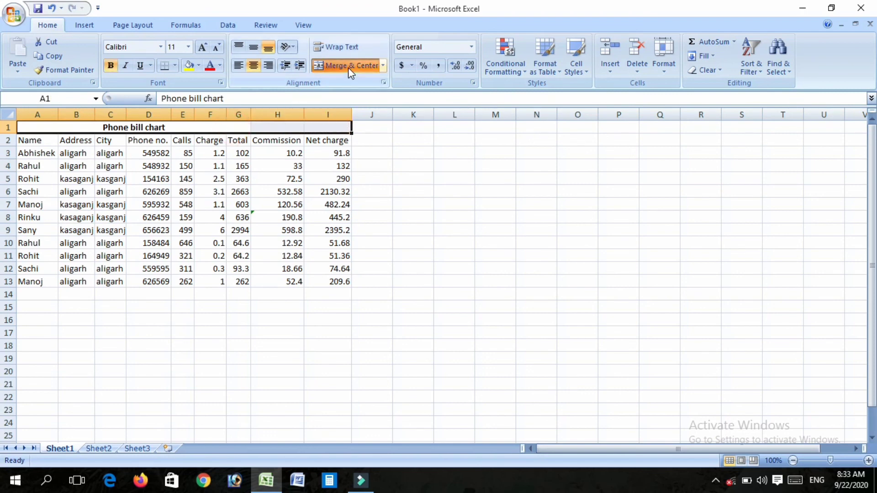
pyautogui.click(348, 68)
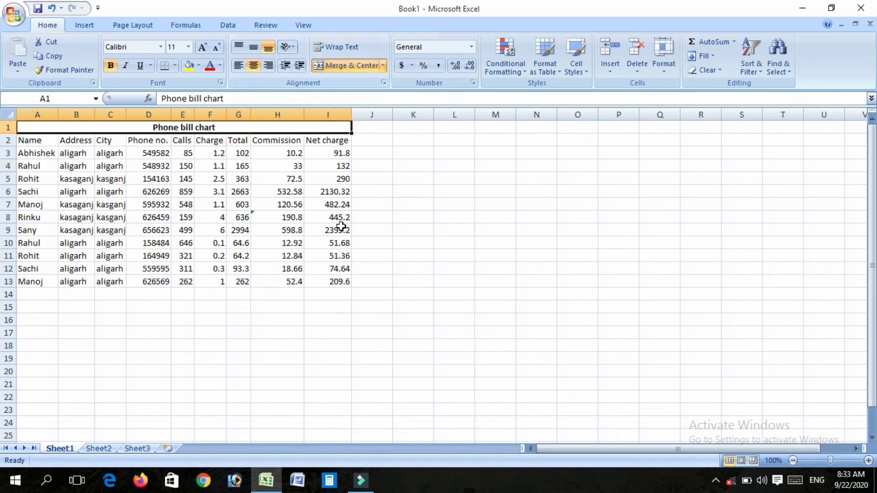
pyautogui.click(402, 292)
# Step: Apply All Borders to the whole phone bill table, A1:I13
pyautogui.moveTo(117, 127); pyautogui.dragTo(213, 281)
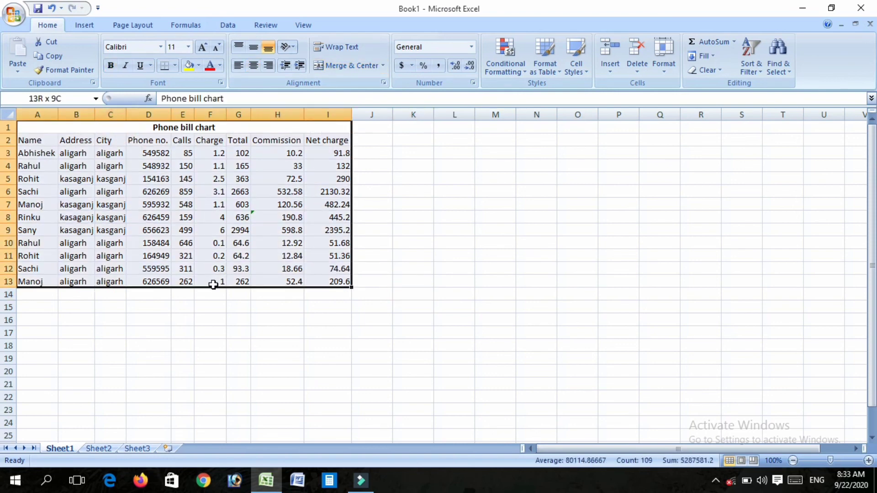
pyautogui.click(175, 66)
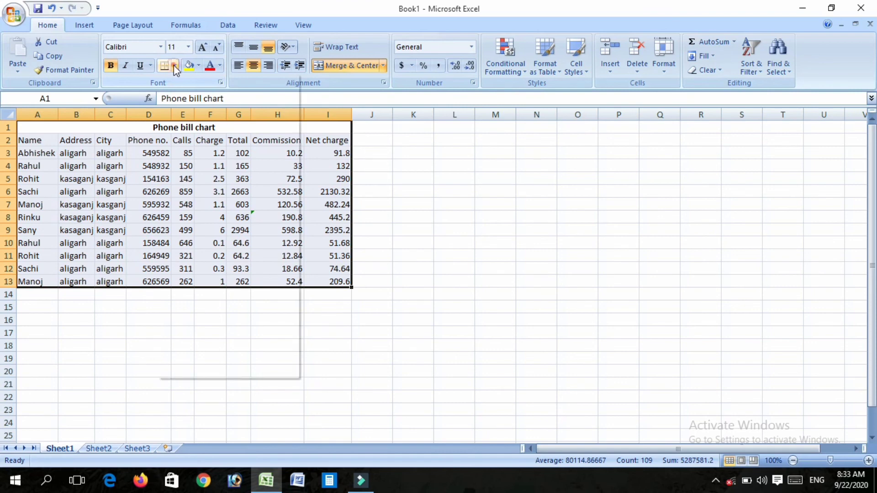
pyautogui.click(190, 168)
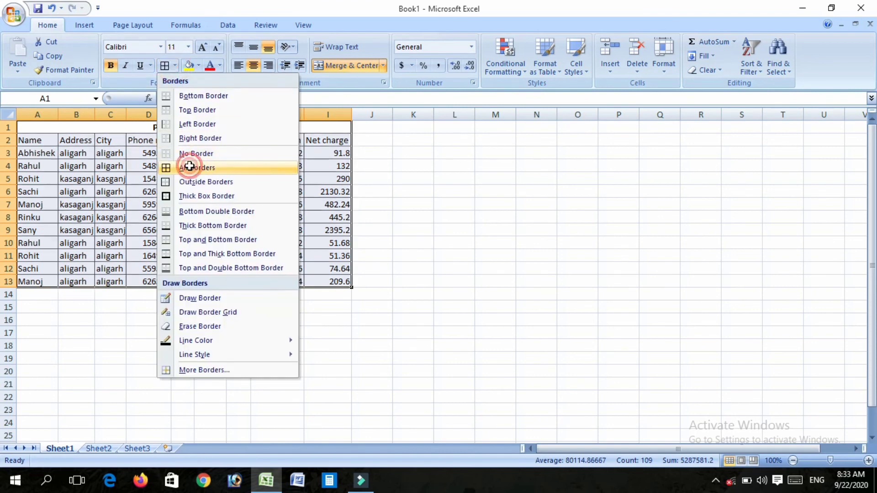
pyautogui.click(397, 224)
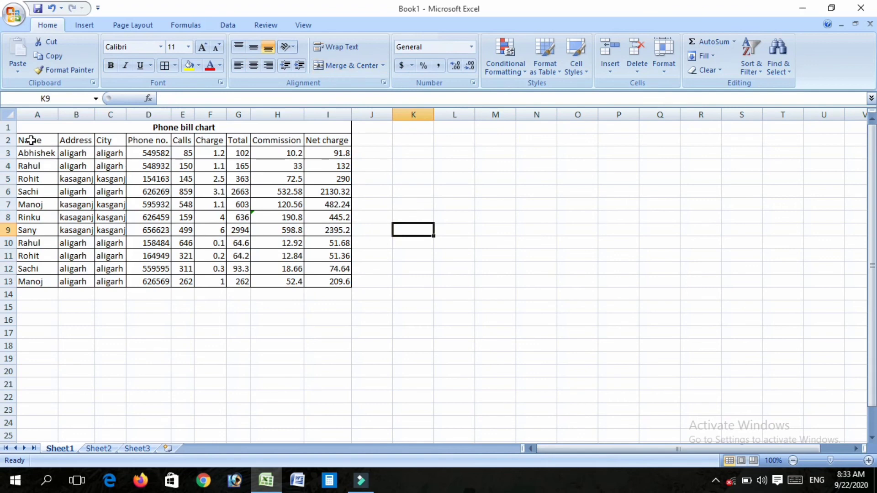
# Step: Make the column headings in A2:I2, from Name to Net charge, bold
pyautogui.moveTo(31, 140); pyautogui.dragTo(263, 142)
pyautogui.moveTo(303, 141); pyautogui.dragTo(323, 143)
pyautogui.click(112, 67)
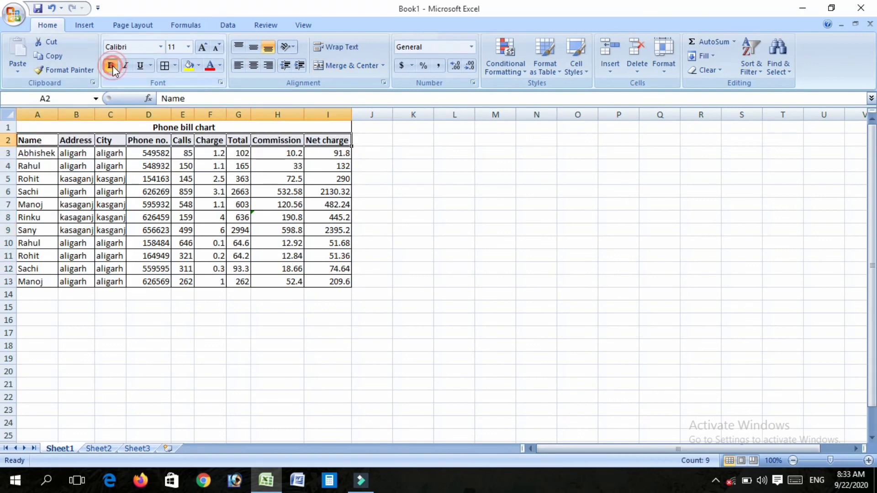
pyautogui.click(453, 216)
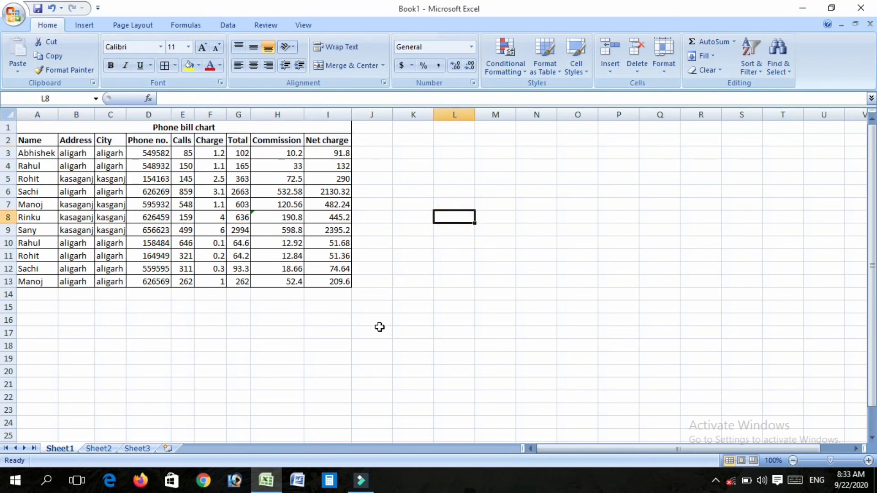
pyautogui.click(388, 279)
pyautogui.rightClick(389, 280)
pyautogui.moveTo(466, 196)
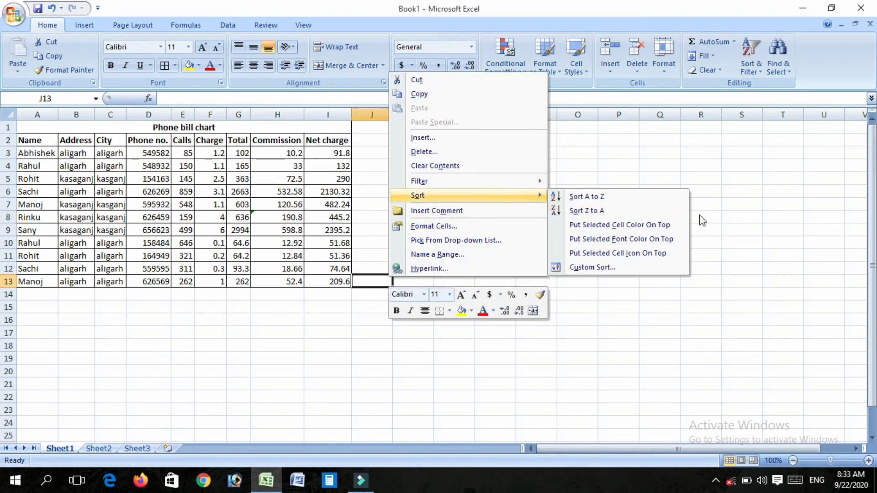
pyautogui.click(742, 221)
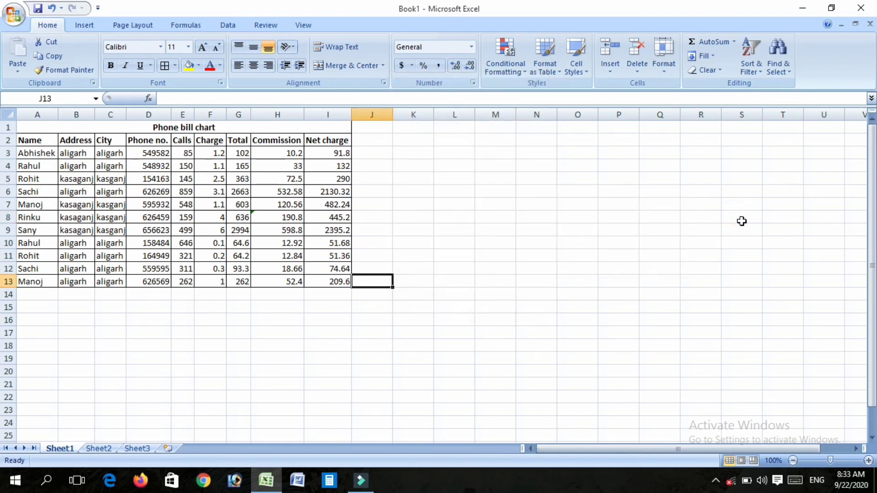